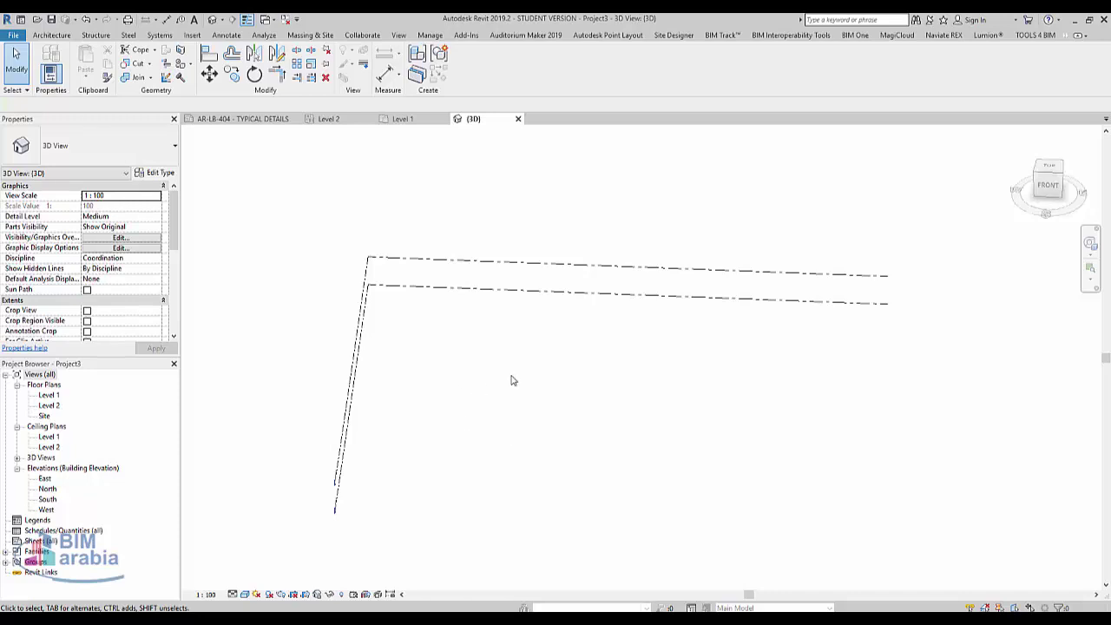
Step: Open the Level 1 floor plan
{"action": "double_click", "coordinate": [49, 395]}
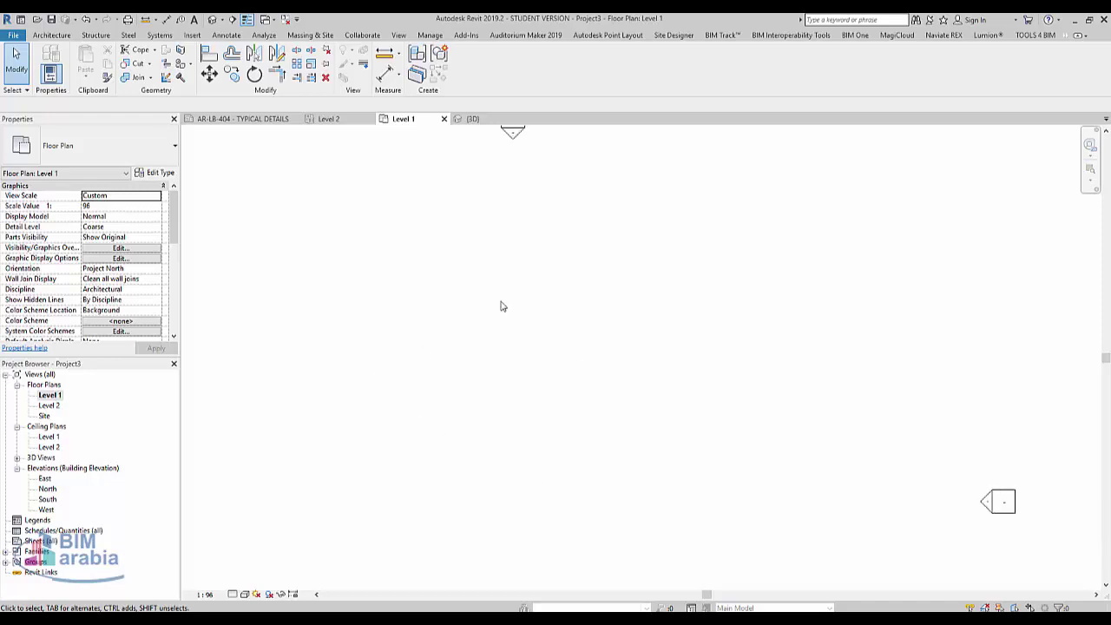
{"action": "scroll", "coordinate": [533, 305], "scroll_direction": "down", "scroll_amount": 3}
{"action": "scroll", "coordinate": [533, 304], "scroll_direction": "down", "scroll_amount": 2}
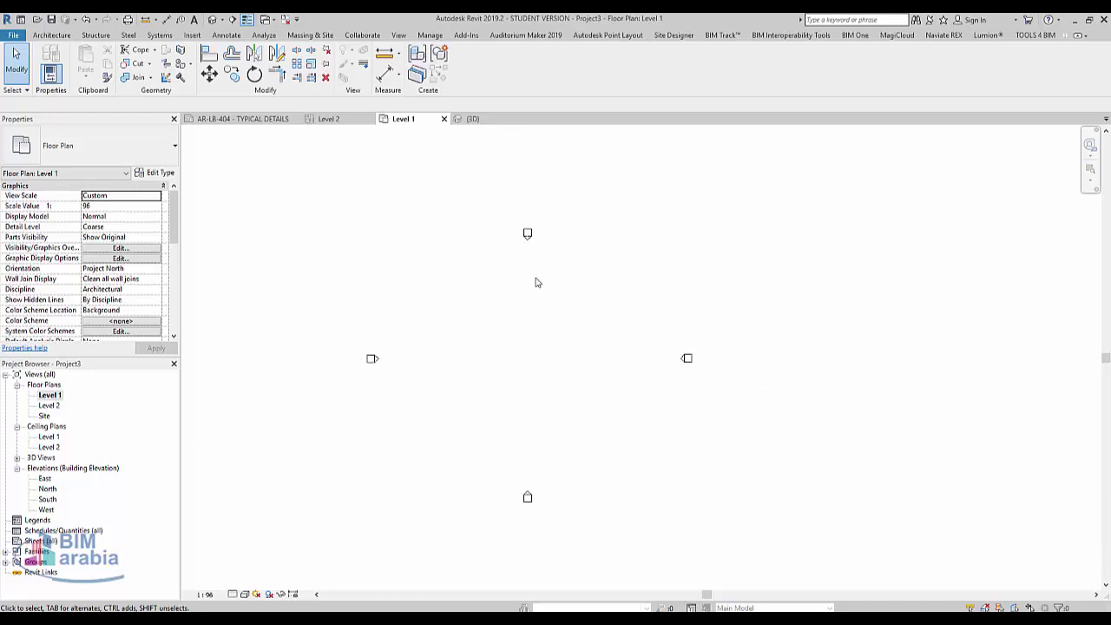
Step: Draw a rectangle of Generic - 8" walls enclosing the room by its two diagonal corners
{"action": "left_click", "coordinate": [49, 35]}
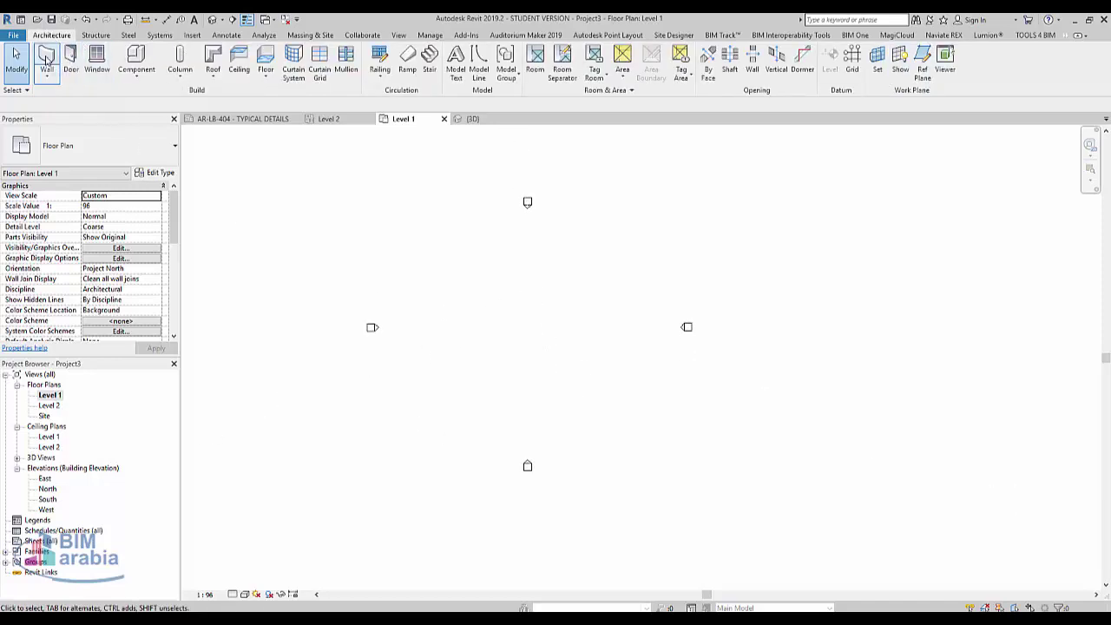
{"action": "left_click", "coordinate": [46, 58]}
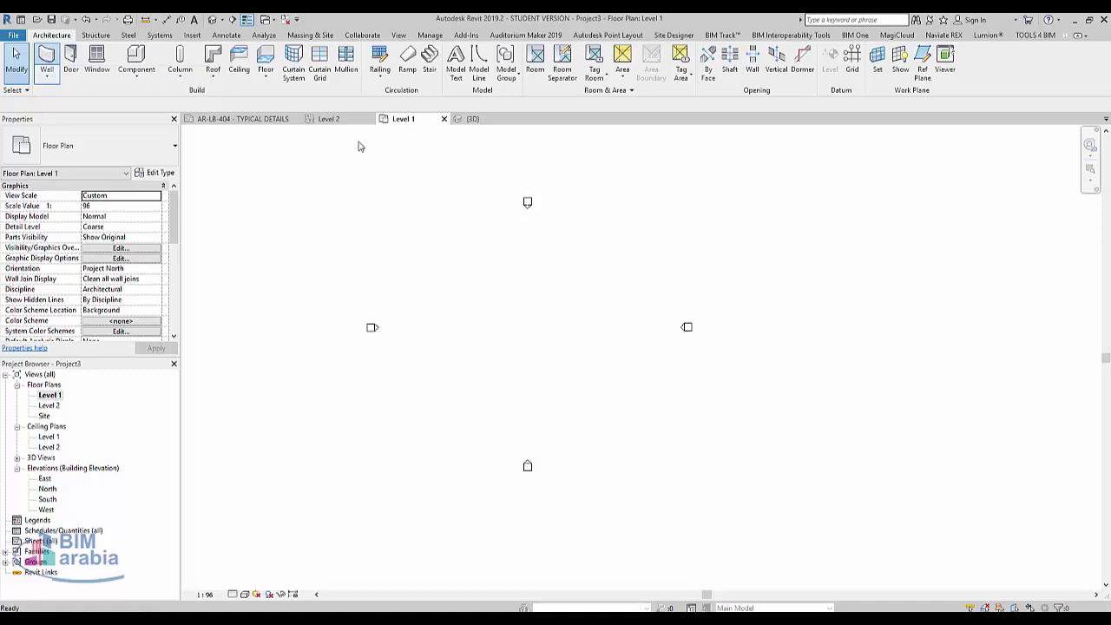
{"action": "left_click", "coordinate": [442, 264]}
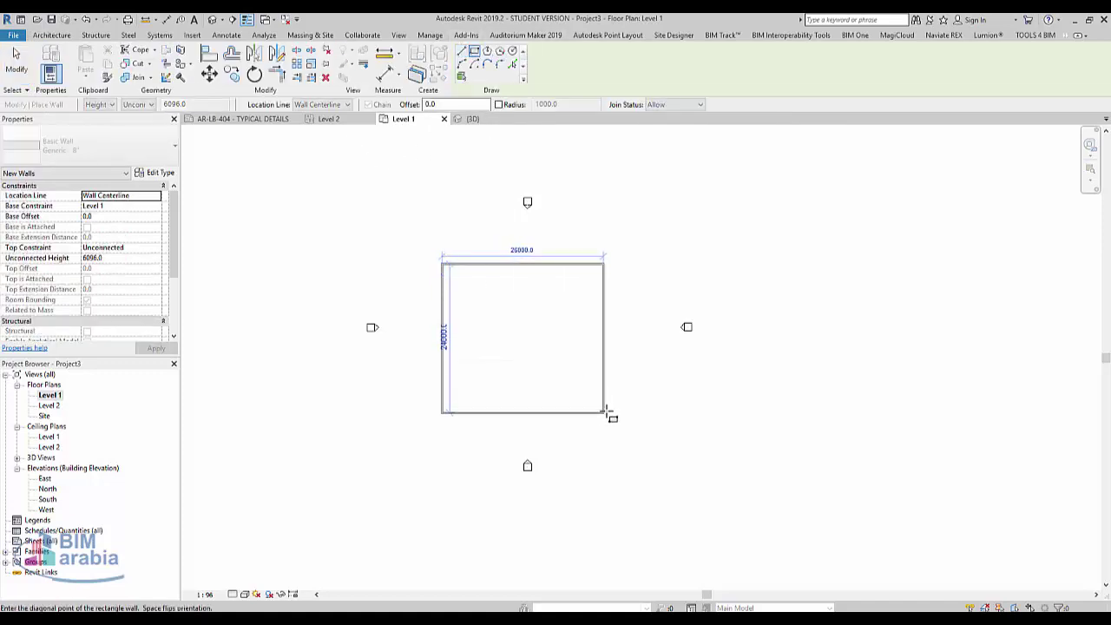
{"action": "left_click", "coordinate": [606, 412]}
{"action": "scroll", "coordinate": [521, 257], "scroll_direction": "up", "scroll_amount": 2}
{"action": "scroll", "coordinate": [487, 271], "scroll_direction": "up", "scroll_amount": 3}
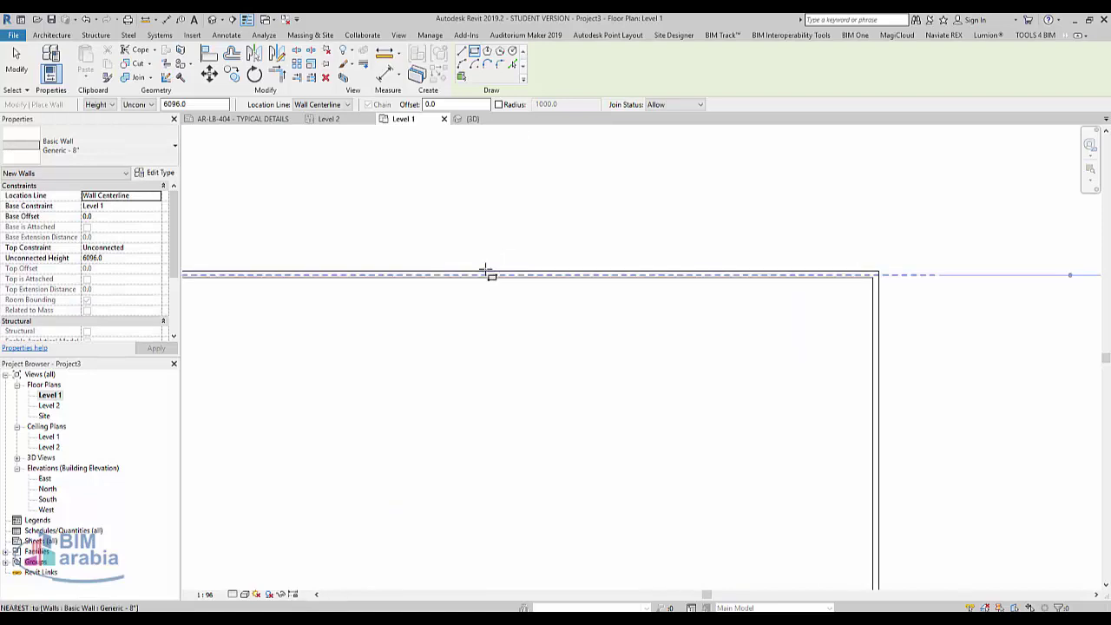
{"action": "key", "text": "Escape"}
{"action": "key", "text": "Escape"}
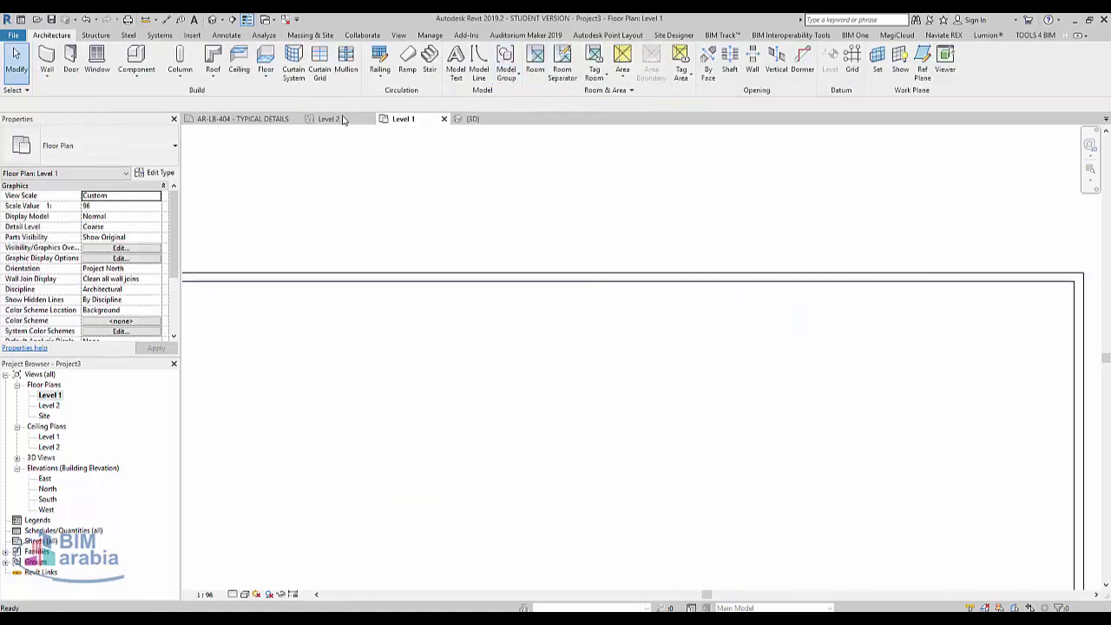
Step: Draw a 2250-radius semicircular arc wall bulging outward from the middle of the top wall
{"action": "scroll", "coordinate": [528, 299], "scroll_direction": "down", "scroll_amount": 2}
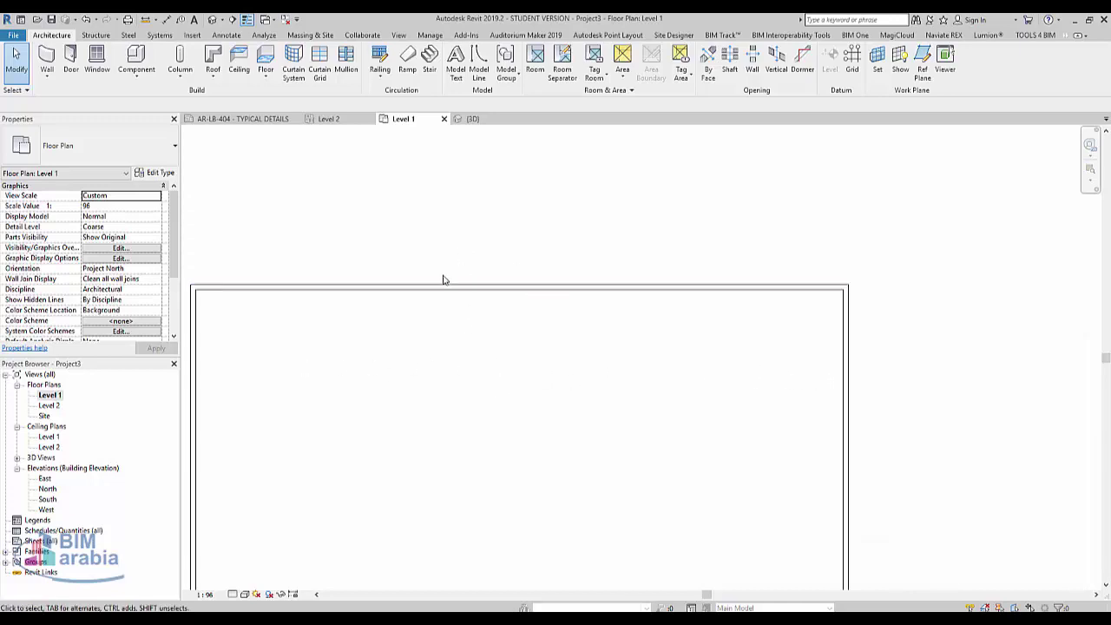
{"action": "left_click", "coordinate": [47, 78]}
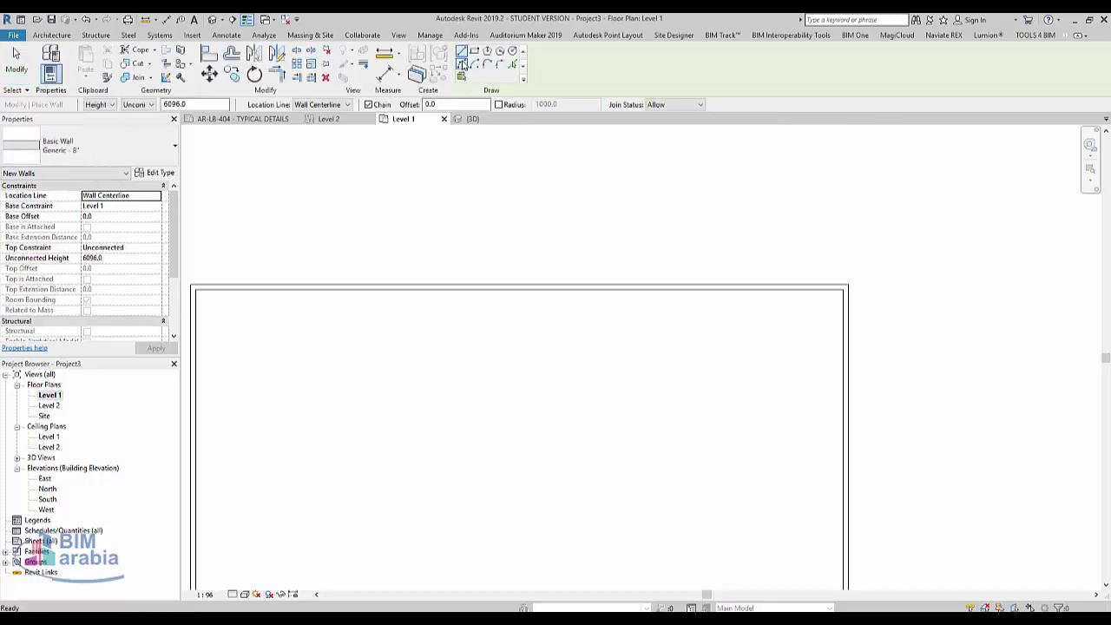
{"action": "left_click", "coordinate": [444, 287]}
{"action": "key", "text": "Escape"}
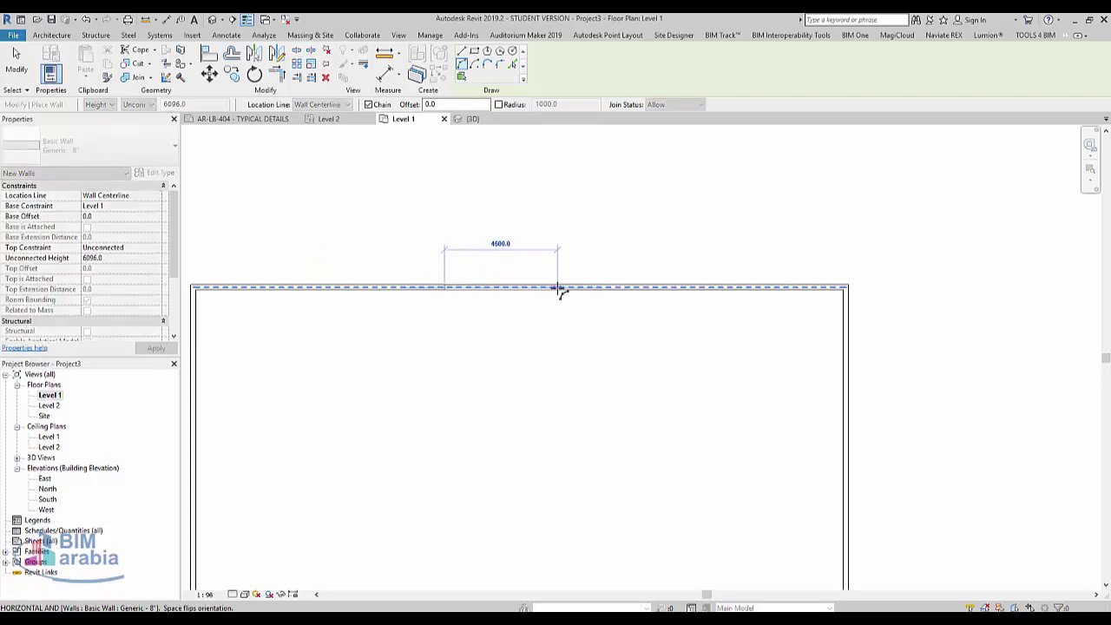
{"action": "left_click", "coordinate": [555, 288]}
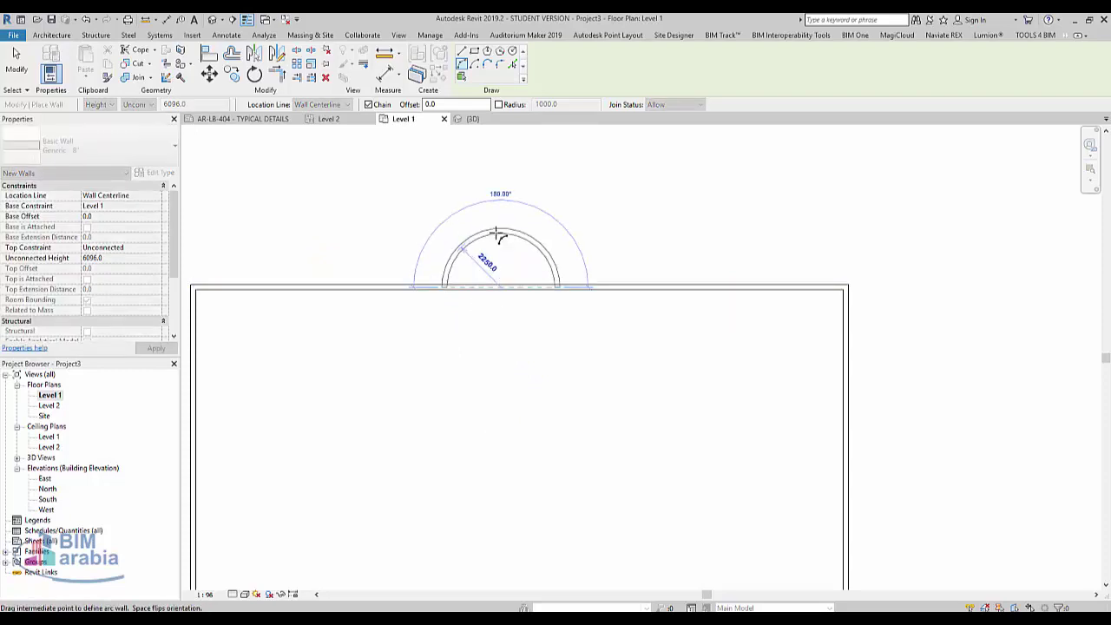
{"action": "left_click", "coordinate": [497, 232]}
{"action": "scroll", "coordinate": [405, 342], "scroll_direction": "up", "scroll_amount": 2}
{"action": "key", "text": "Escape"}
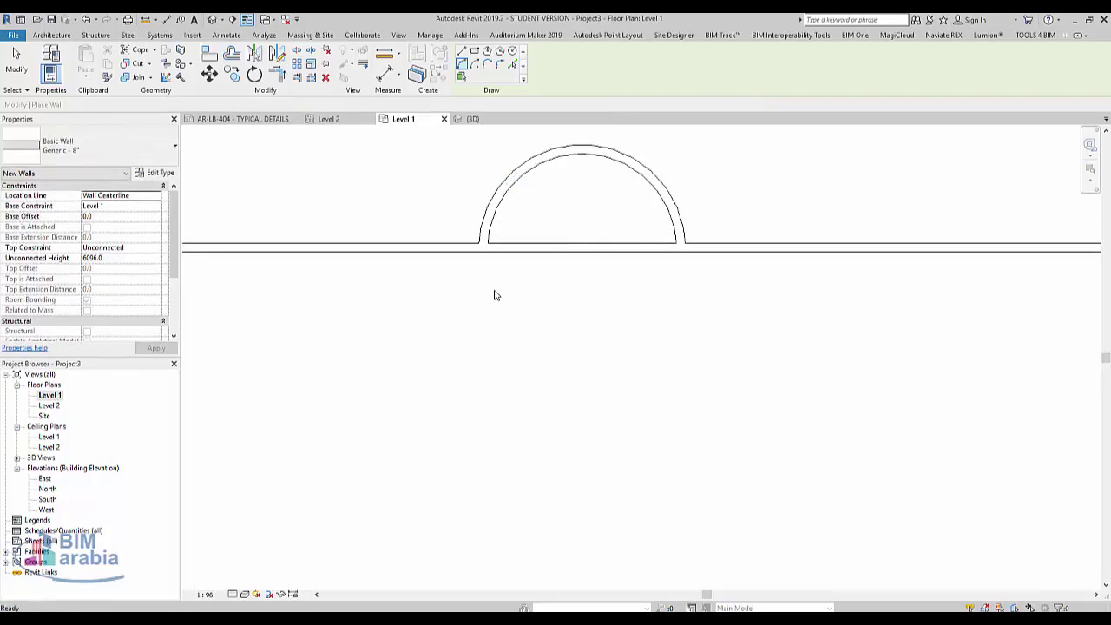
{"action": "key", "text": "Escape"}
{"action": "scroll", "coordinate": [577, 339], "scroll_direction": "down", "scroll_amount": 2}
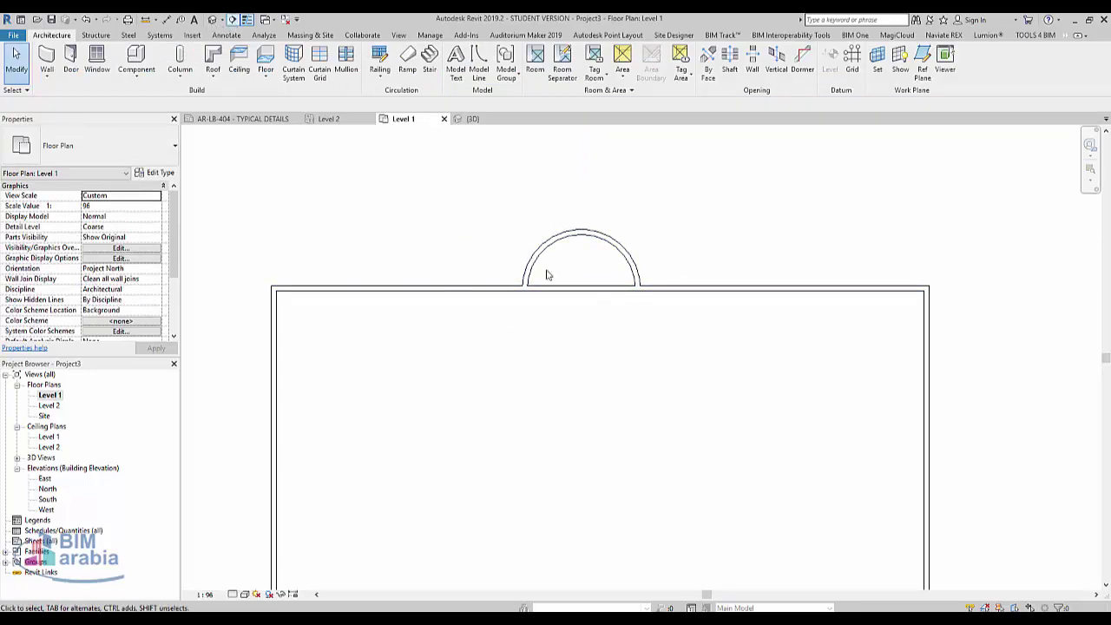
Step: Switch to the 3D view and select the back, right and front walls
{"action": "left_click", "coordinate": [233, 19]}
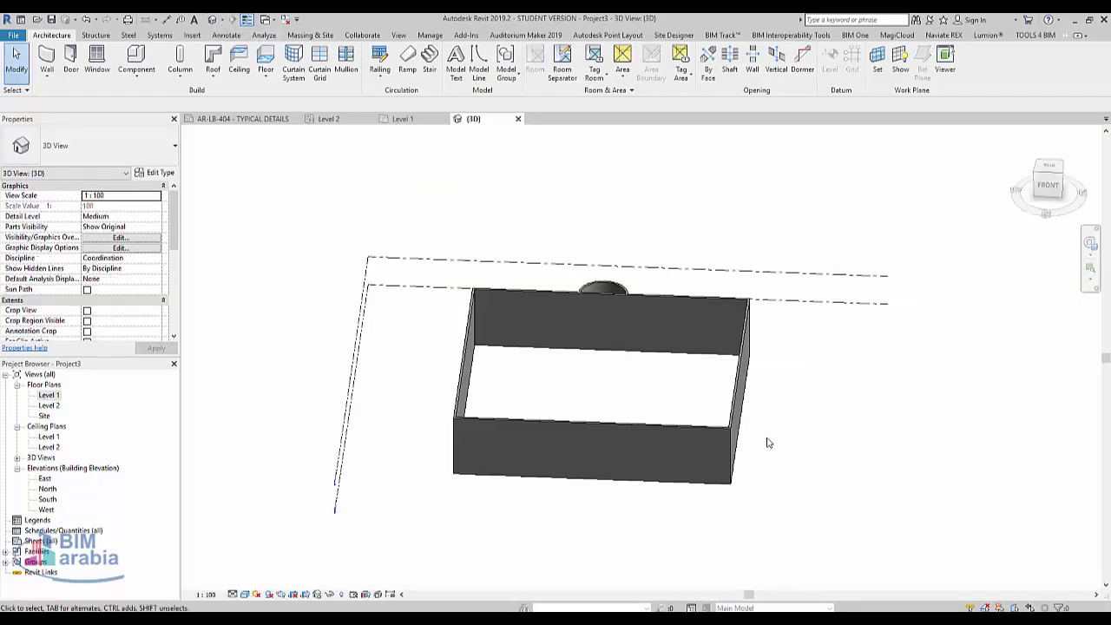
{"action": "left_click", "coordinate": [711, 304]}
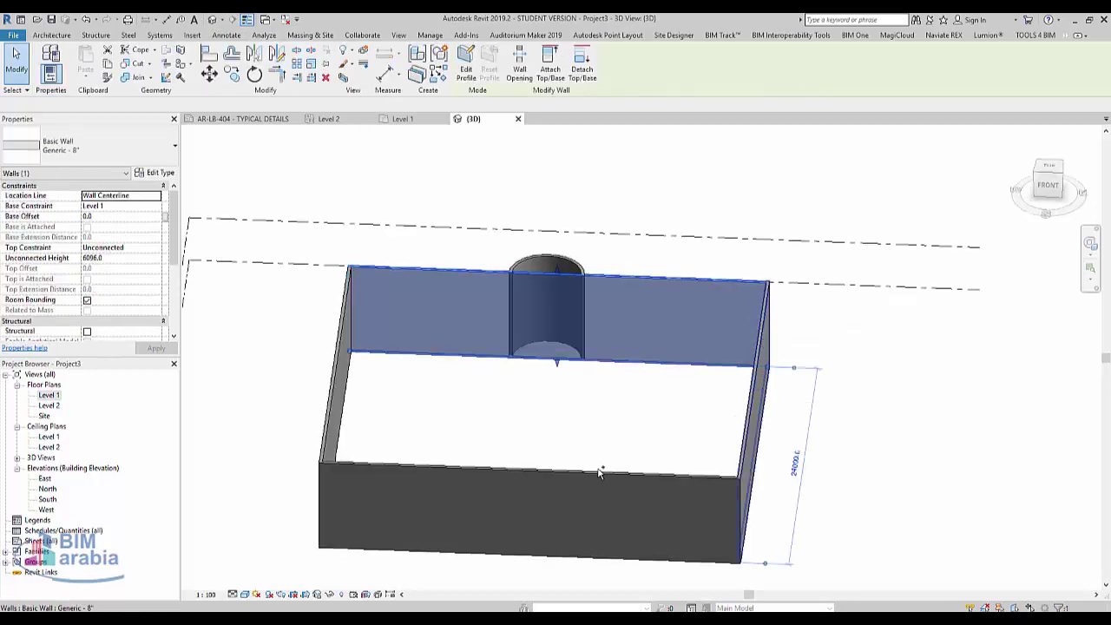
{"action": "left_click", "coordinate": [443, 450], "text": "ctrl"}
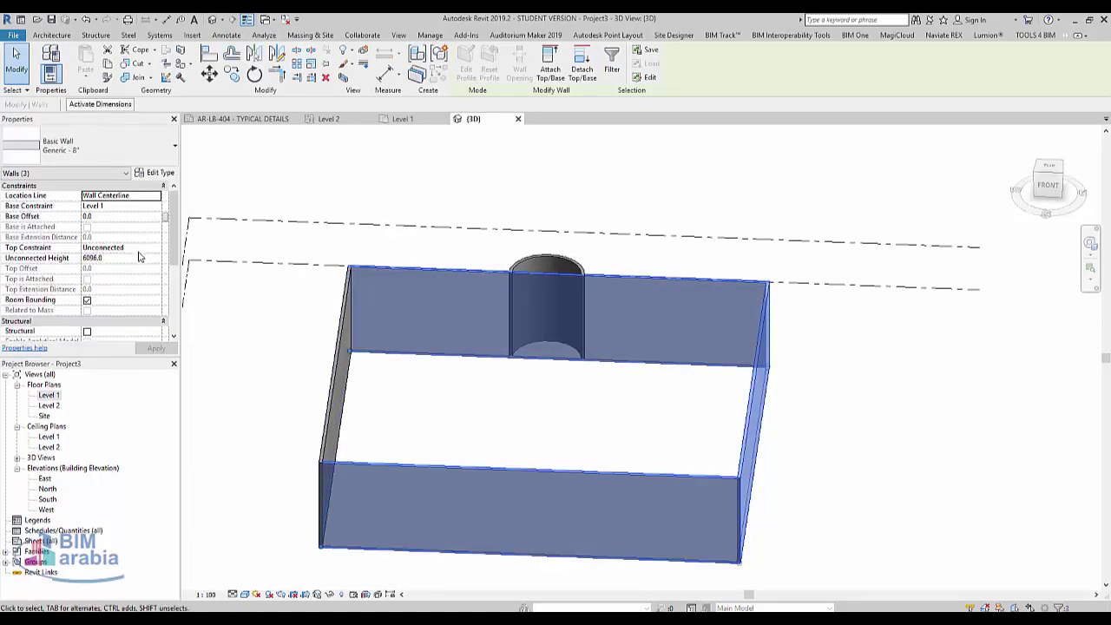
Step: Set the selected walls' top constraint to Unconnected with a 4000 unconnected height
{"action": "left_click", "coordinate": [156, 248]}
{"action": "left_click", "coordinate": [139, 276]}
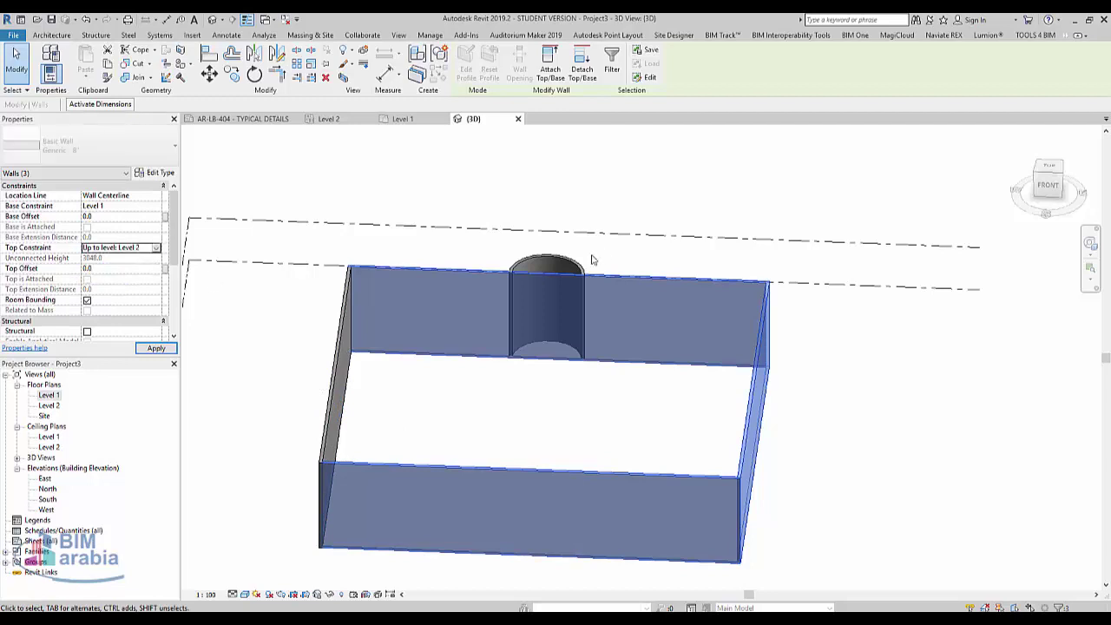
{"action": "left_click", "coordinate": [154, 253]}
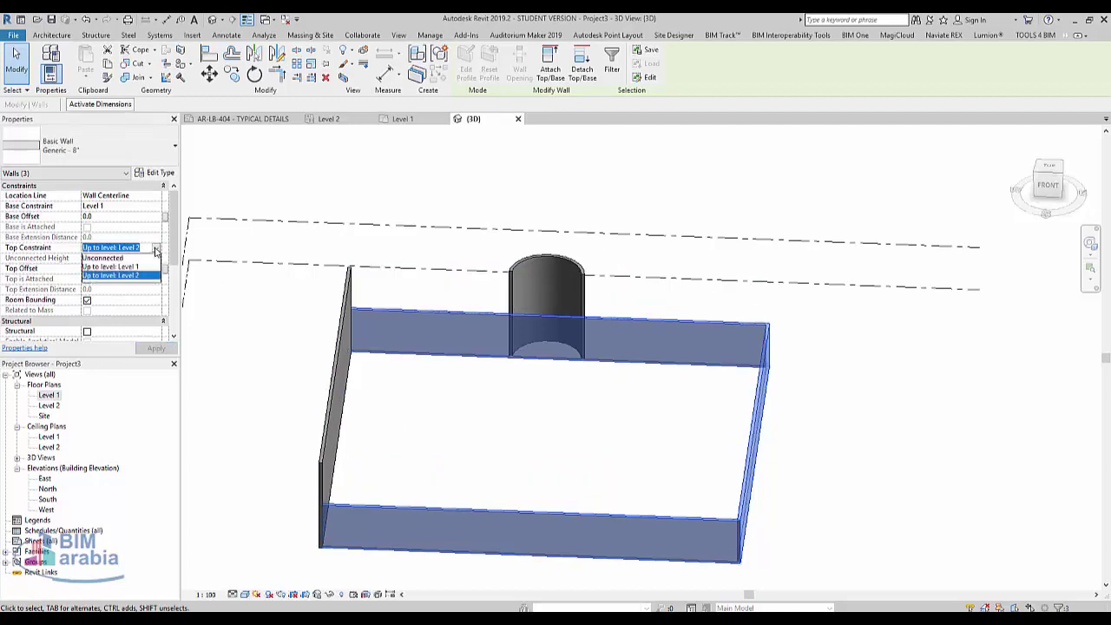
{"action": "left_click", "coordinate": [121, 259]}
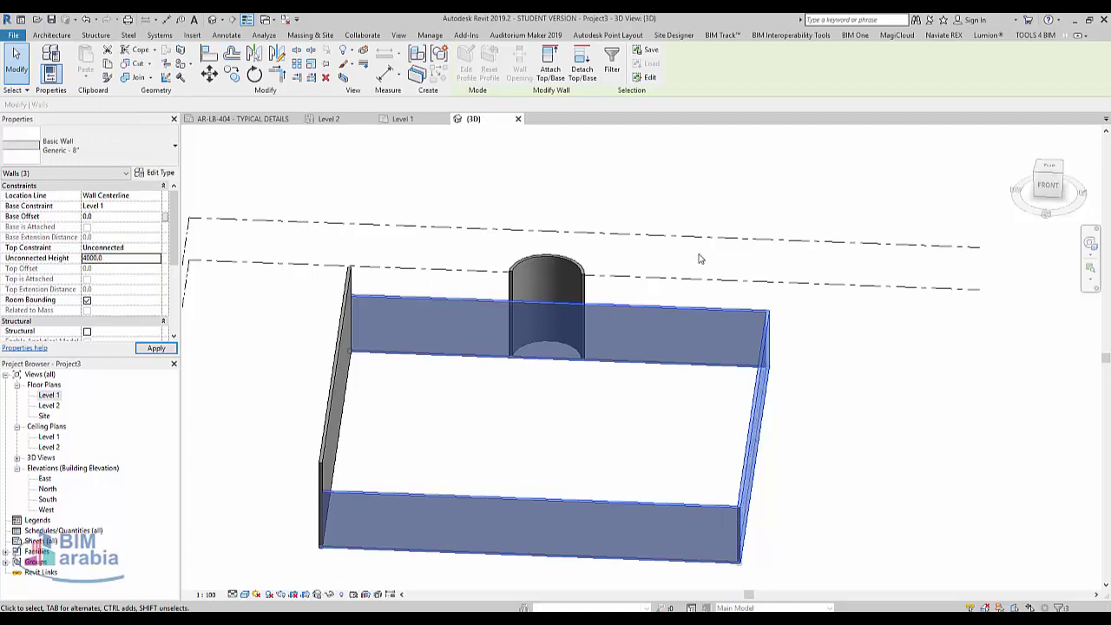
{"action": "left_click", "coordinate": [134, 256]}
{"action": "type", "text": "8000"}
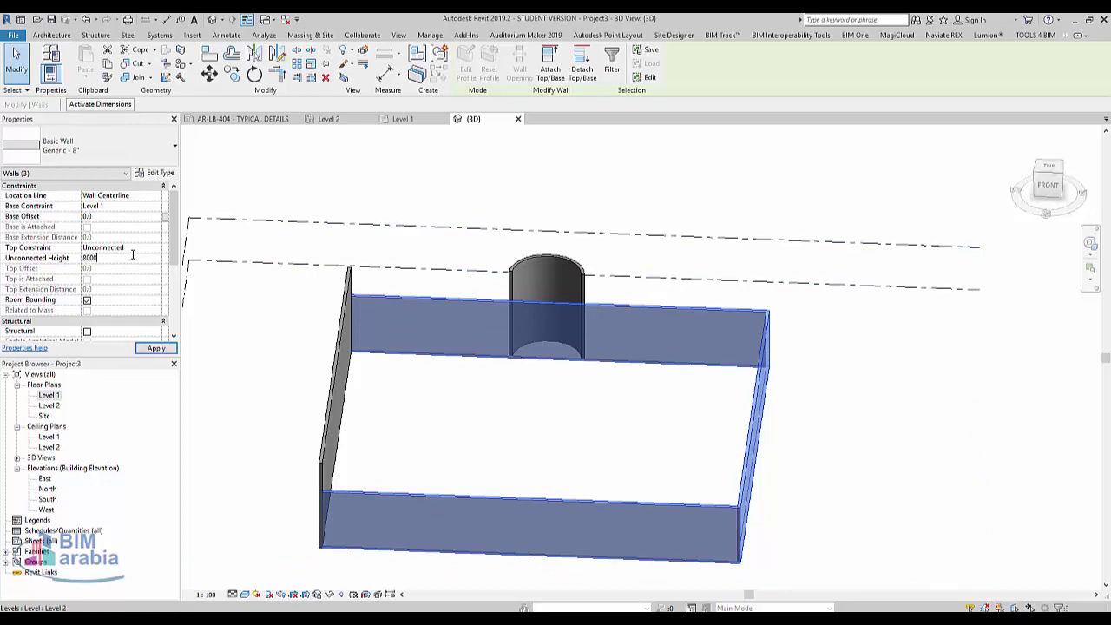
Step: Make the three walls 8000 tall and drag the curved niche wall's top down to about 3595
{"action": "mouse_move", "coordinate": [813, 387]}
{"action": "middle_mouse_down", "text": "shift"}
{"action": "mouse_move", "coordinate": [454, 326]}
{"action": "mouse_move", "coordinate": [651, 437]}
{"action": "middle_mouse_up", "text": "shift"}
{"action": "left_click", "coordinate": [675, 446]}
{"action": "scroll", "coordinate": [675, 446], "scroll_direction": "up", "scroll_amount": 3}
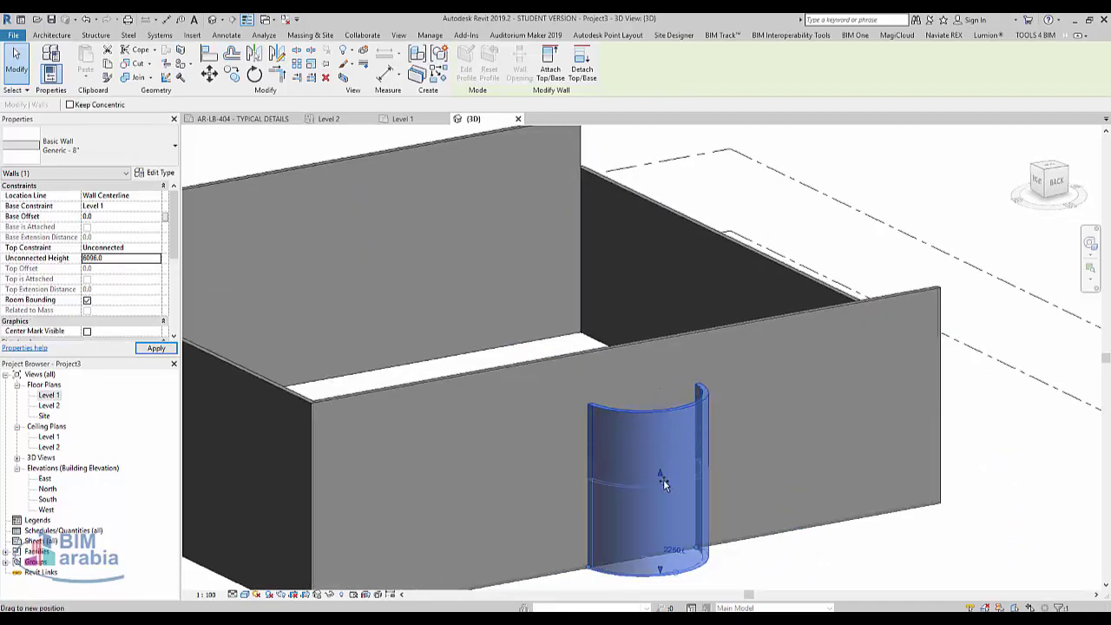
{"action": "left_click_drag", "start_coordinate": [663, 483], "coordinate": [661, 467]}
{"action": "scroll", "coordinate": [733, 551], "scroll_direction": "up", "scroll_amount": 3}
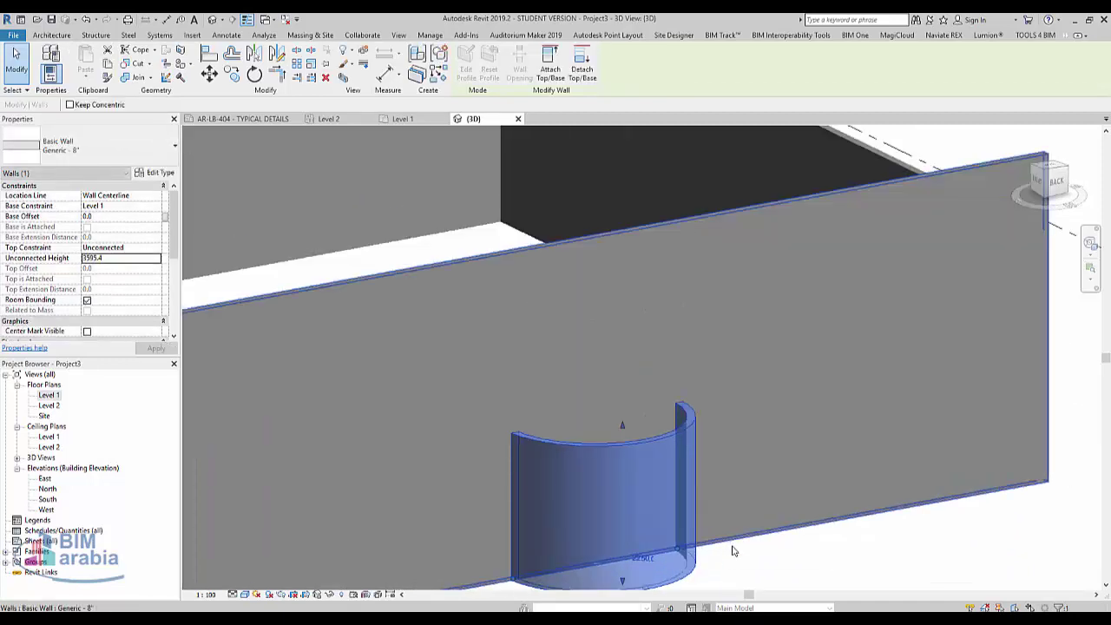
{"action": "scroll", "coordinate": [733, 551], "scroll_direction": "down", "scroll_amount": 2}
{"action": "scroll", "coordinate": [677, 468], "scroll_direction": "down", "scroll_amount": 3}
{"action": "mouse_move", "coordinate": [663, 451]}
{"action": "middle_mouse_down"}
{"action": "mouse_move", "coordinate": [739, 461]}
{"action": "mouse_move", "coordinate": [644, 530]}
{"action": "mouse_move", "coordinate": [720, 394]}
{"action": "middle_mouse_up"}
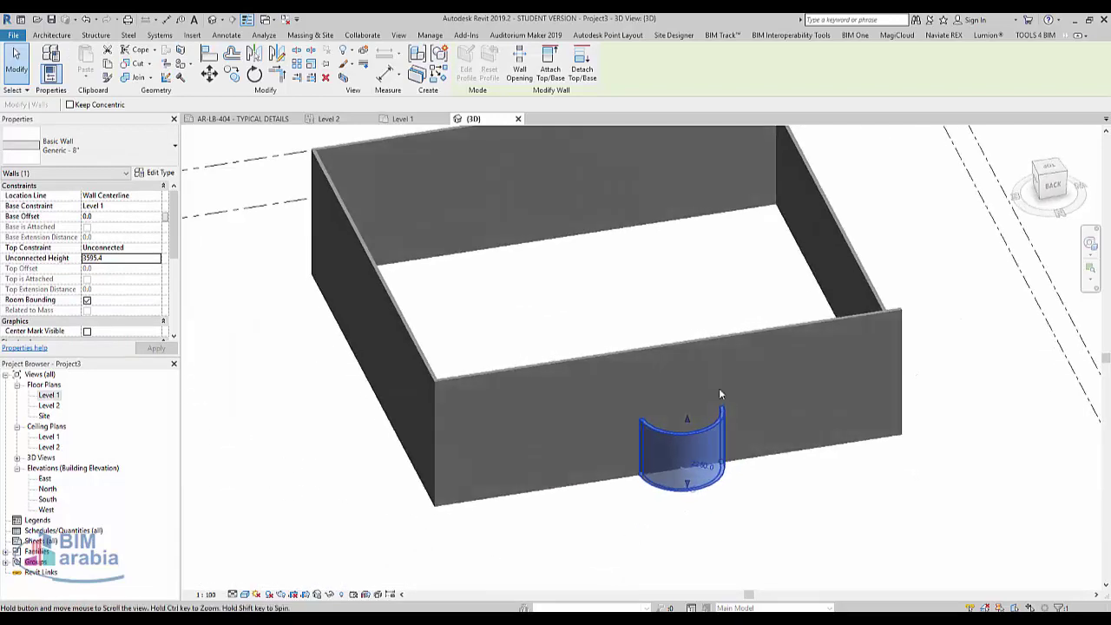
{"action": "scroll", "coordinate": [720, 408], "scroll_direction": "up", "scroll_amount": 1}
{"action": "scroll", "coordinate": [720, 407], "scroll_direction": "up", "scroll_amount": 1}
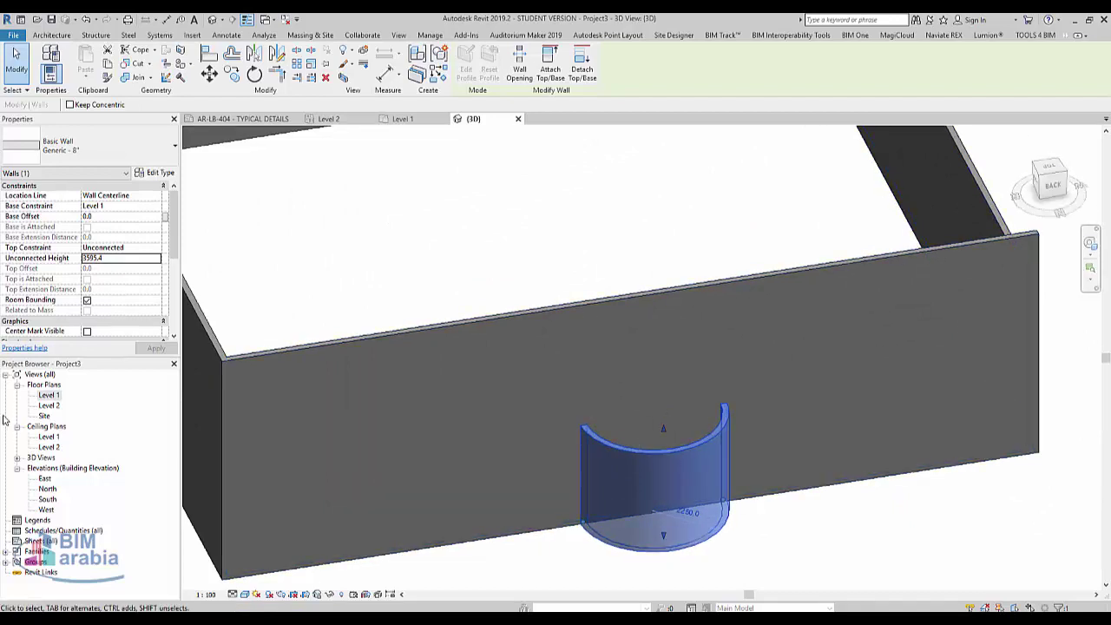
Step: On Level 1, start a Walls-category in-place model named Walls 1 and begin a revolve
{"action": "double_click", "coordinate": [51, 396]}
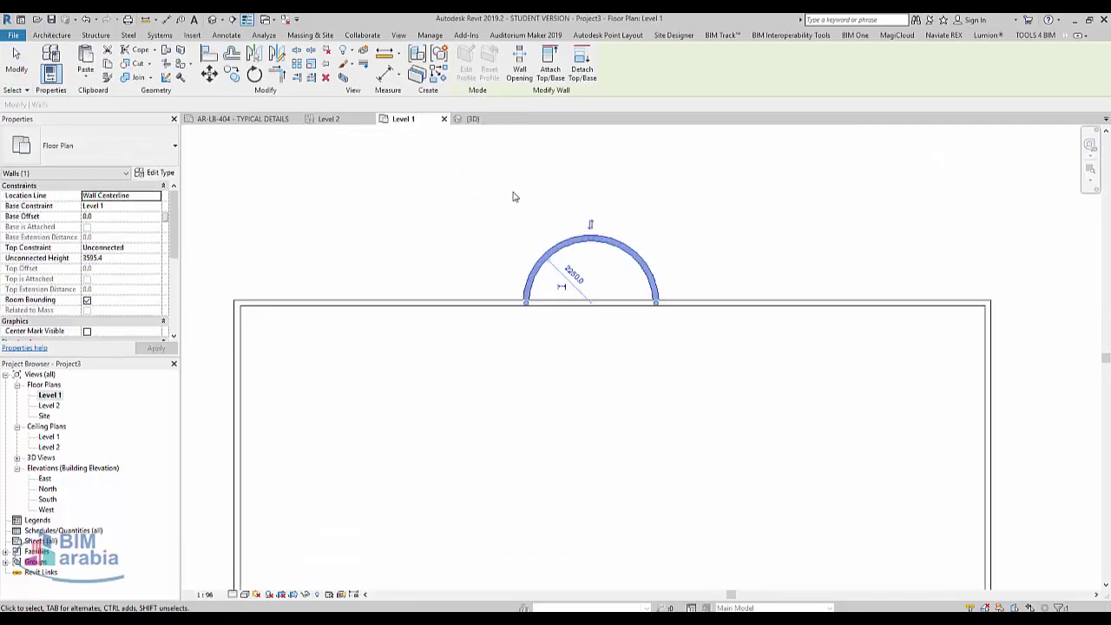
{"action": "left_click", "coordinate": [136, 74]}
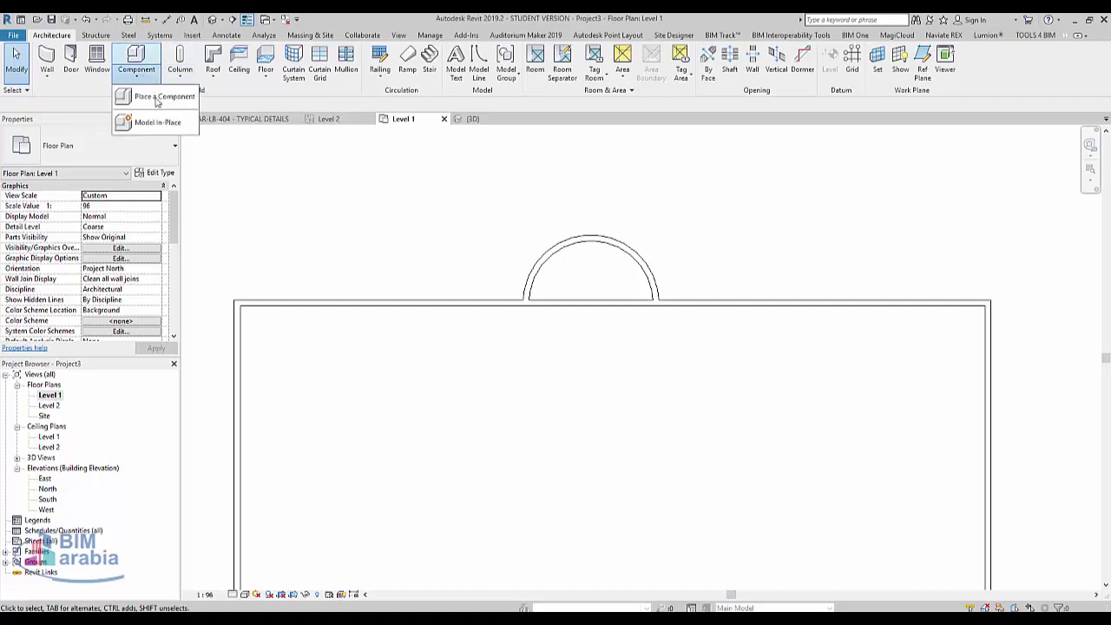
{"action": "left_click", "coordinate": [152, 122]}
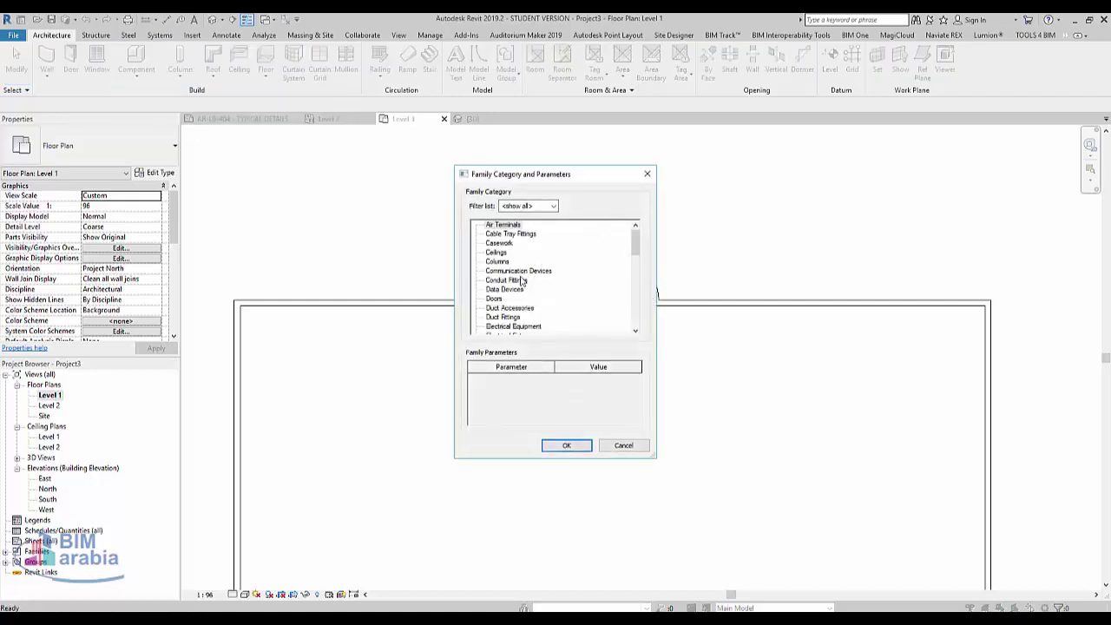
{"action": "scroll", "coordinate": [523, 281], "scroll_direction": "down", "scroll_amount": 4}
{"action": "key", "text": "w"}
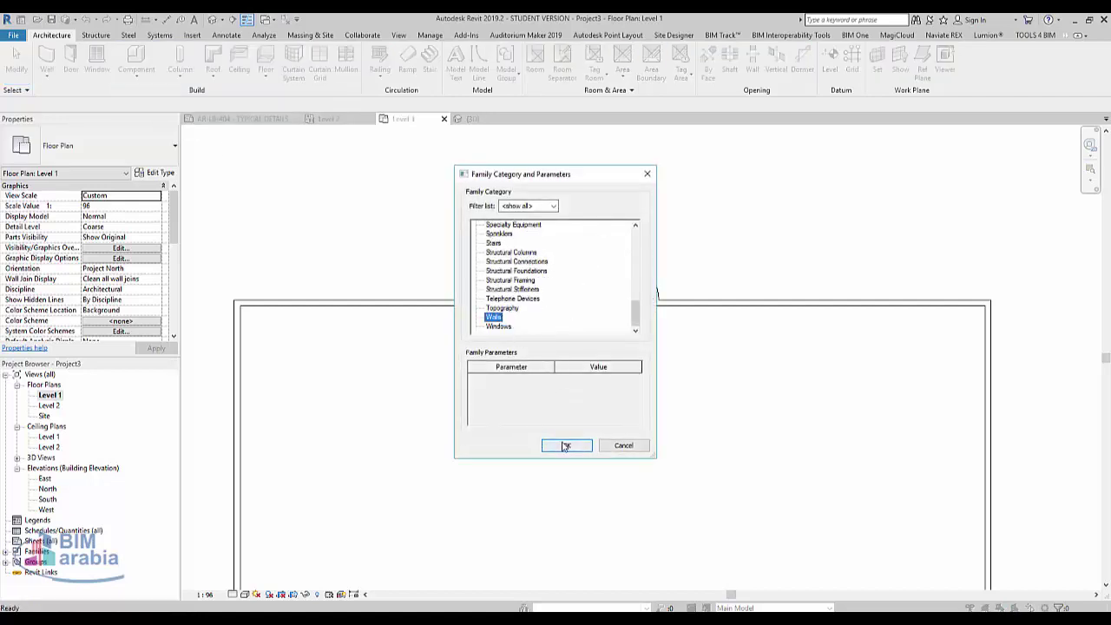
{"action": "left_click", "coordinate": [565, 446]}
{"action": "left_click", "coordinate": [532, 341]}
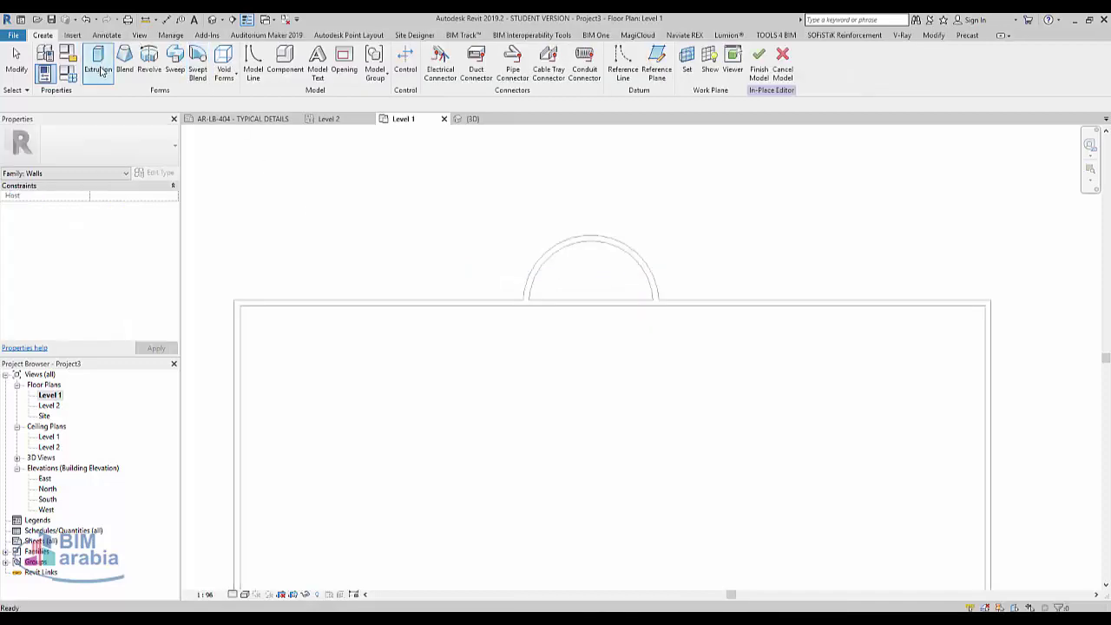
{"action": "left_click", "coordinate": [149, 70]}
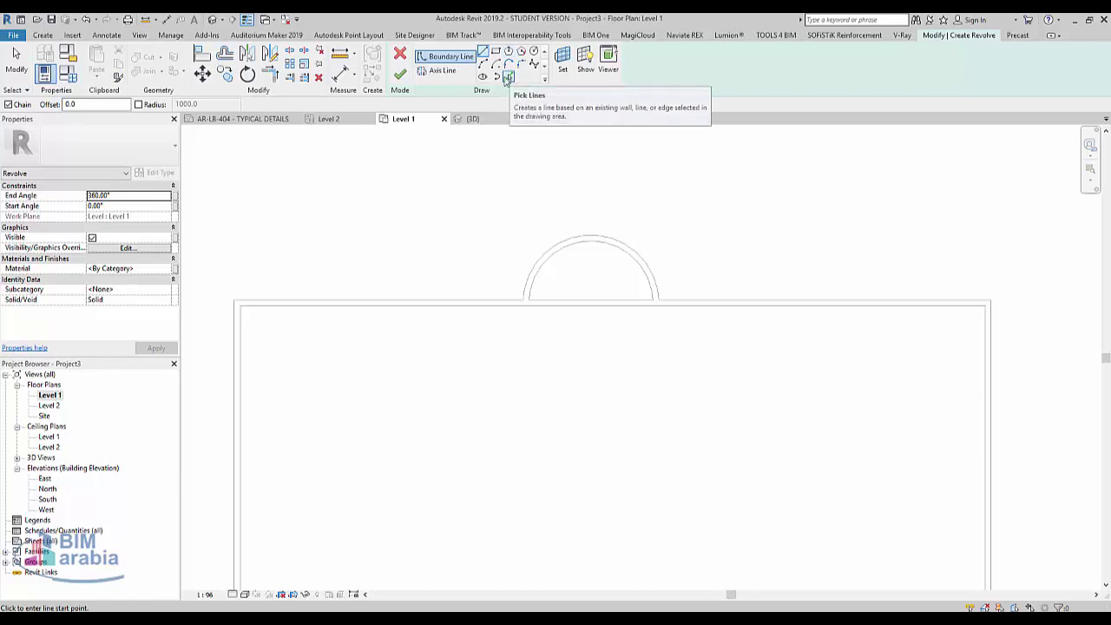
Step: Pick the niche's arcs and the main wall's line as profile sketch lines
{"action": "left_click", "coordinate": [508, 78]}
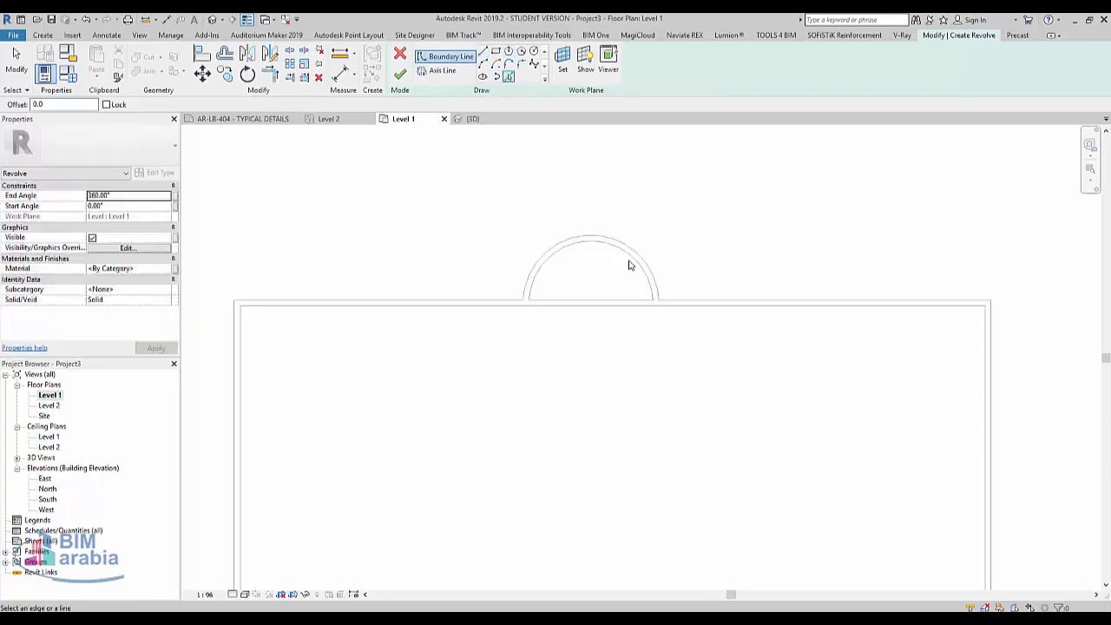
{"action": "left_click", "coordinate": [637, 265]}
{"action": "scroll", "coordinate": [672, 284], "scroll_direction": "up", "scroll_amount": 2}
{"action": "scroll", "coordinate": [655, 324], "scroll_direction": "up", "scroll_amount": 2}
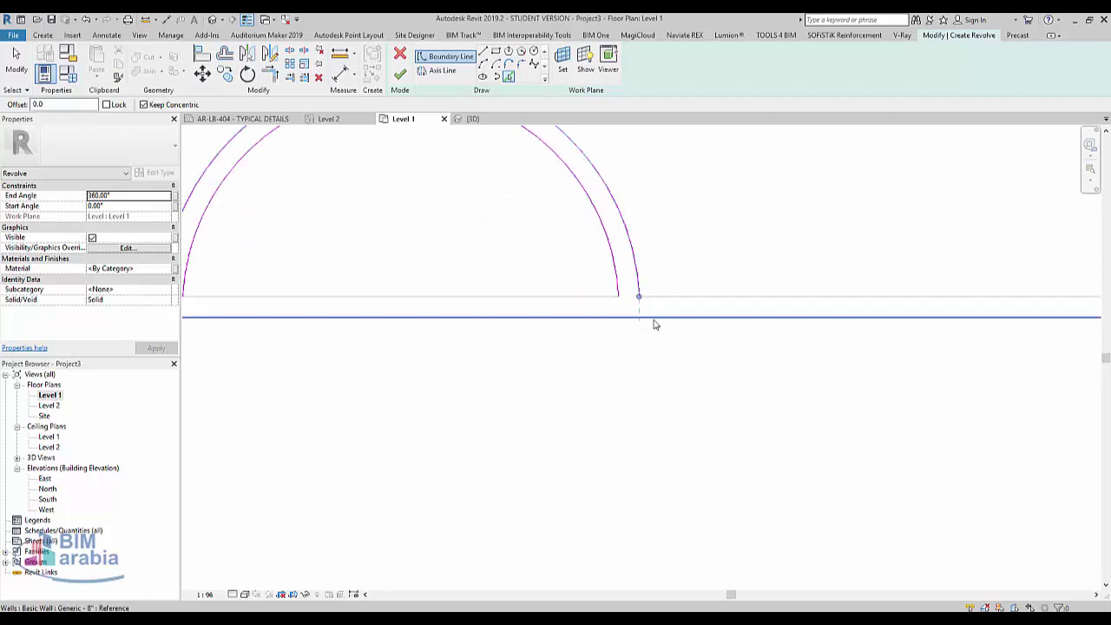
{"action": "left_click", "coordinate": [655, 323]}
{"action": "scroll", "coordinate": [608, 331], "scroll_direction": "up", "scroll_amount": 1}
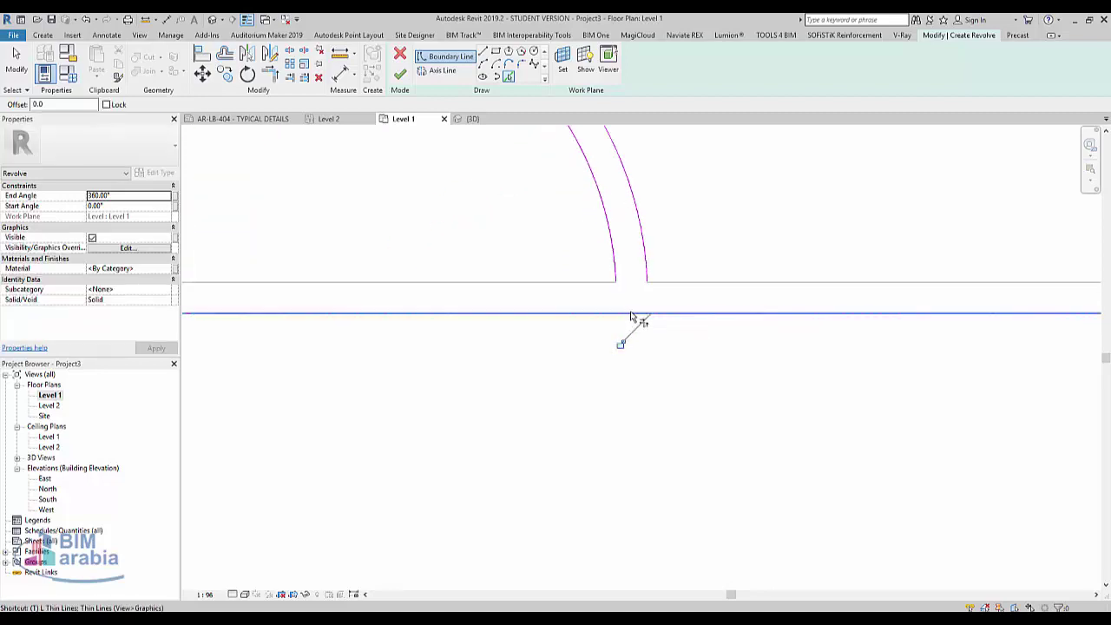
{"action": "key", "text": "Escape"}
Step: Trim the wall line and arc into a corner and delete the leftover horizontal line
{"action": "left_click", "coordinate": [636, 314]}
{"action": "left_click", "coordinate": [613, 268]}
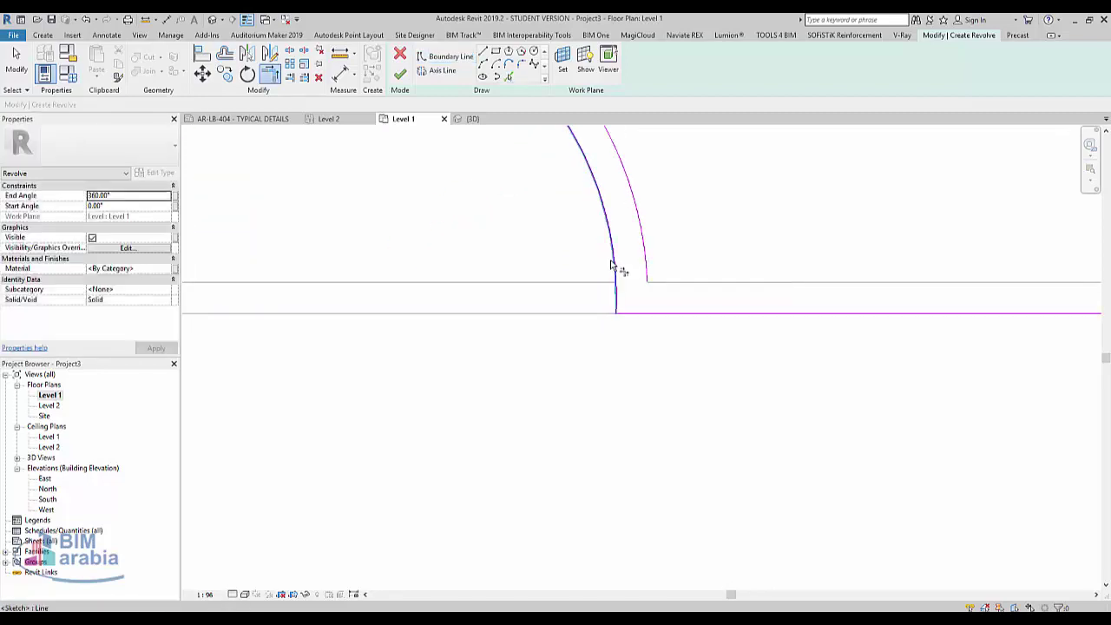
{"action": "left_click", "coordinate": [650, 313]}
{"action": "key", "text": "Delete"}
{"action": "scroll", "coordinate": [588, 437], "scroll_direction": "down", "scroll_amount": 3}
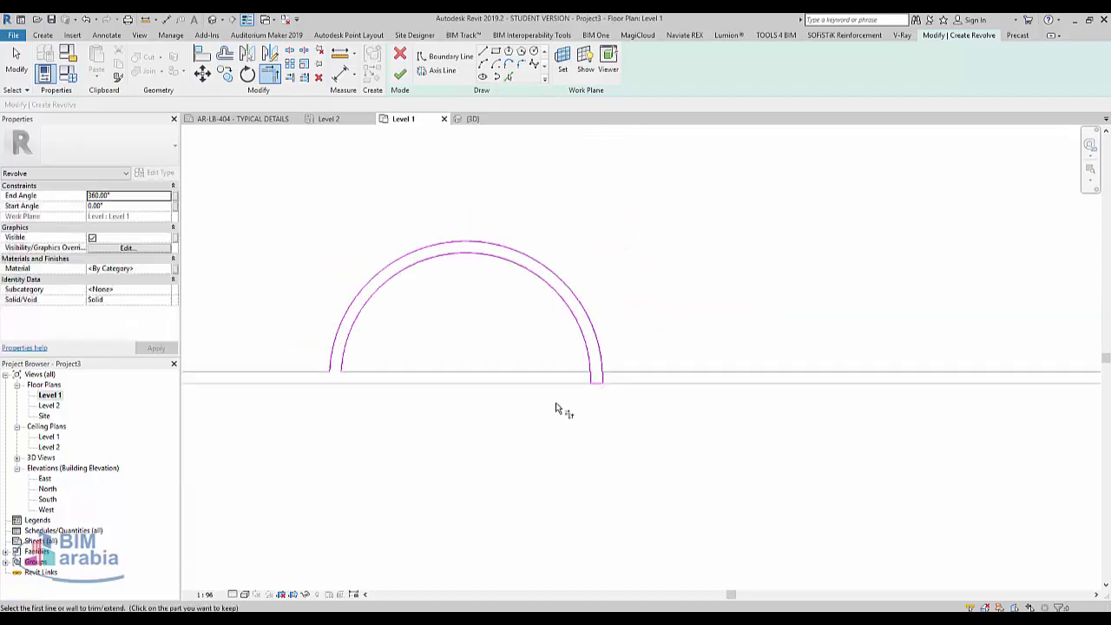
{"action": "scroll", "coordinate": [563, 408], "scroll_direction": "up", "scroll_amount": 1}
{"action": "scroll", "coordinate": [486, 272], "scroll_direction": "up", "scroll_amount": 2}
{"action": "key", "text": "t"}
{"action": "key", "text": "r"}
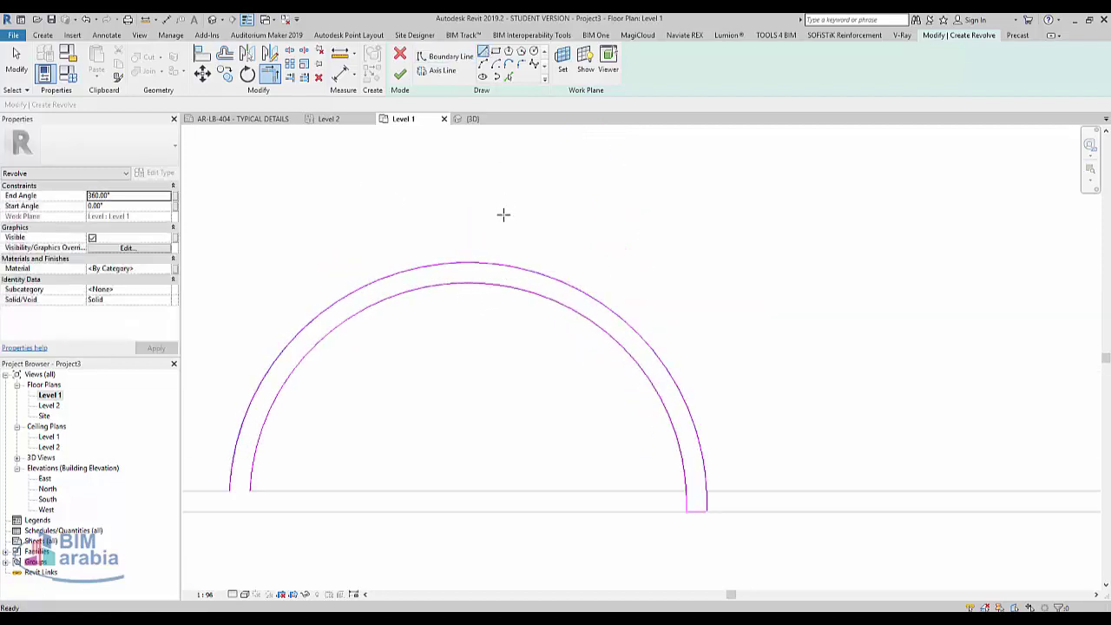
Step: Draw a vertical line through the arcs and trim so only their right halves remain
{"action": "key", "text": "l"}
{"action": "key", "text": "i"}
{"action": "left_click", "coordinate": [466, 262]}
{"action": "left_click", "coordinate": [468, 392]}
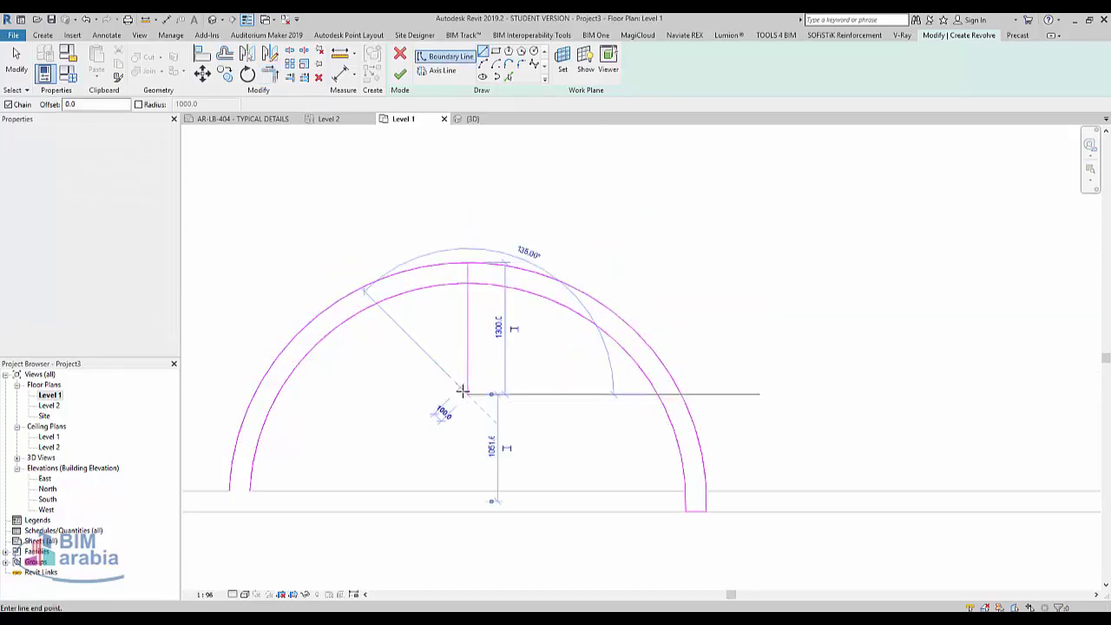
{"action": "key", "text": "Escape"}
{"action": "key", "text": "Escape"}
{"action": "key", "text": "t"}
{"action": "key", "text": "r"}
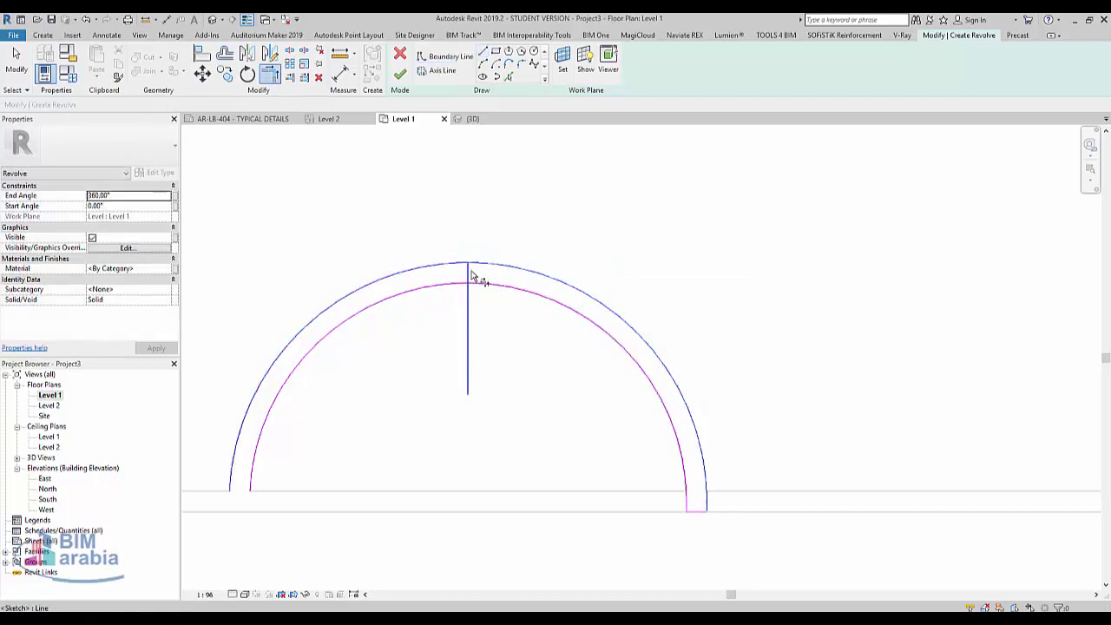
{"action": "left_click", "coordinate": [467, 276]}
{"action": "left_click", "coordinate": [486, 287]}
Step: Draw the vertical rotation axis at the arc centre and finish the revolve
{"action": "scroll", "coordinate": [573, 364], "scroll_direction": "down", "scroll_amount": 3}
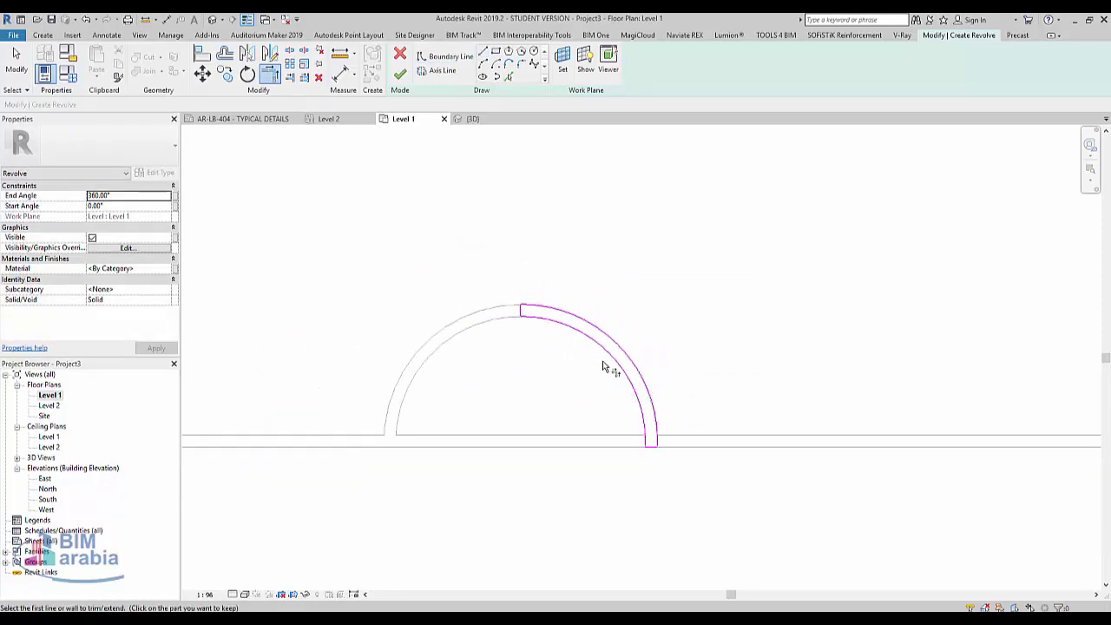
{"action": "left_click", "coordinate": [520, 314]}
{"action": "left_click", "coordinate": [518, 426]}
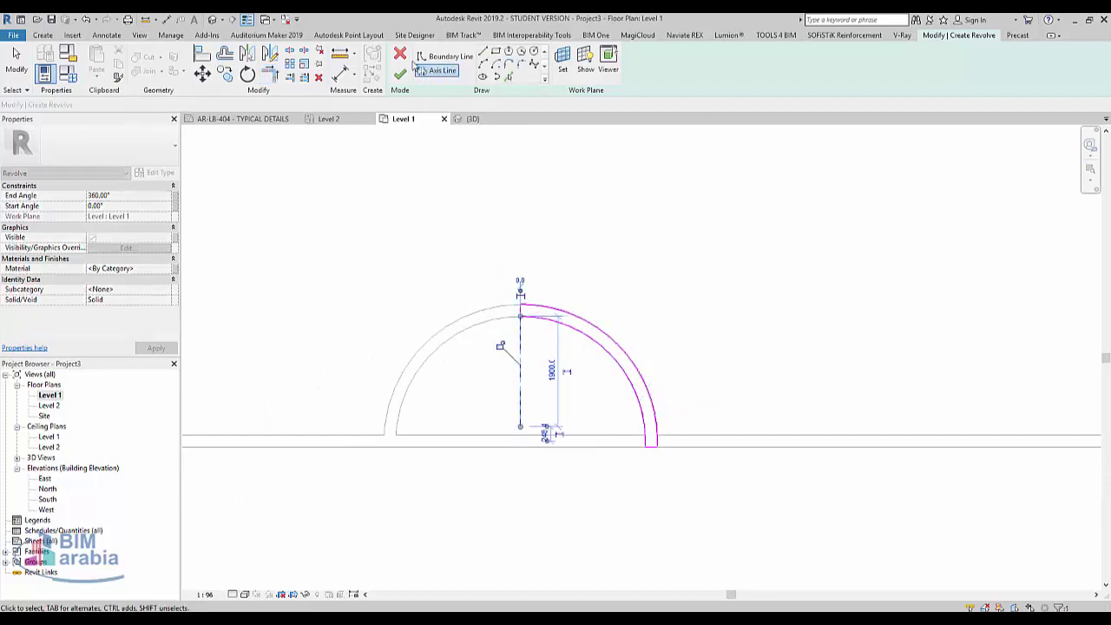
{"action": "left_click", "coordinate": [399, 75]}
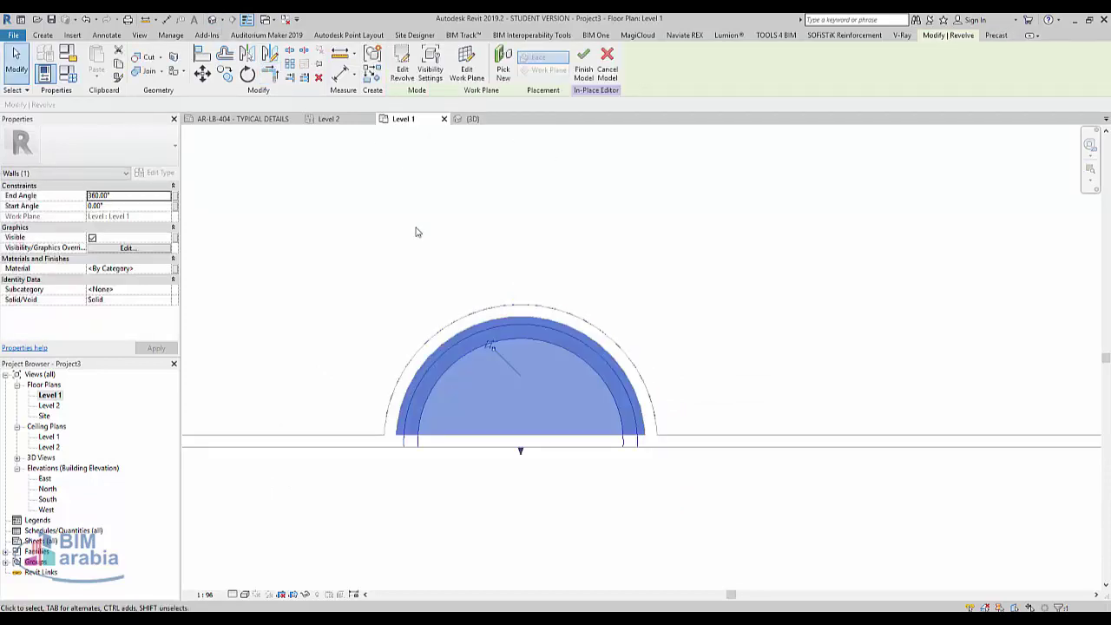
Step: In 3D, set the revolve's sweep from -180° to 0° to form a half-dome
{"action": "scroll", "coordinate": [392, 365], "scroll_direction": "up", "scroll_amount": 2}
{"action": "left_click", "coordinate": [211, 19]}
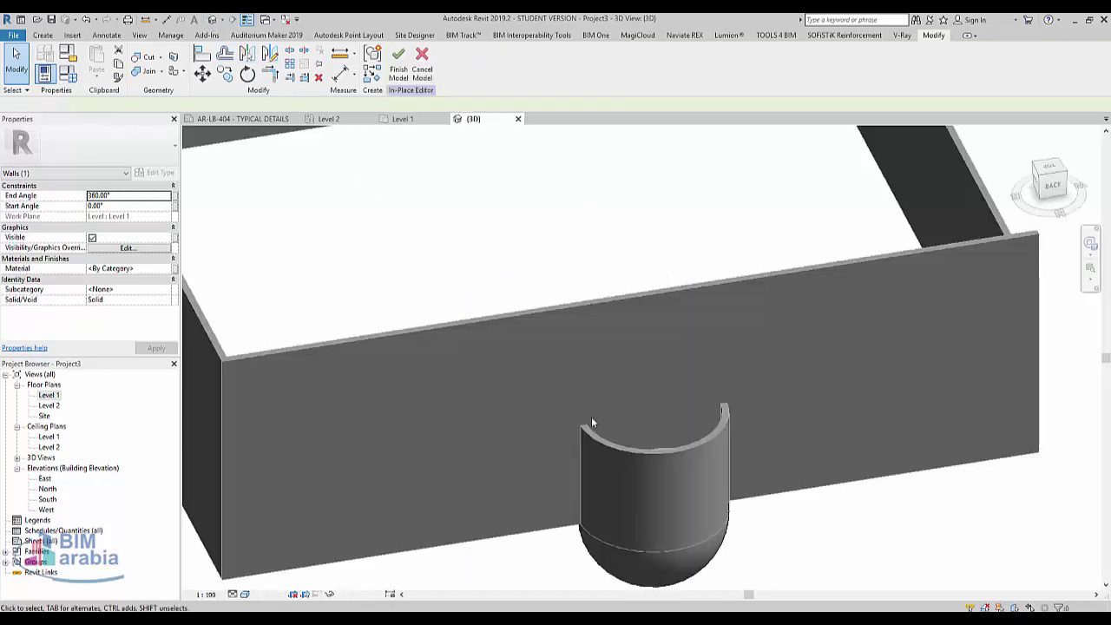
{"action": "left_click", "coordinate": [668, 562]}
{"action": "middle_click_drag", "start_coordinate": [669, 561], "coordinate": [692, 441]}
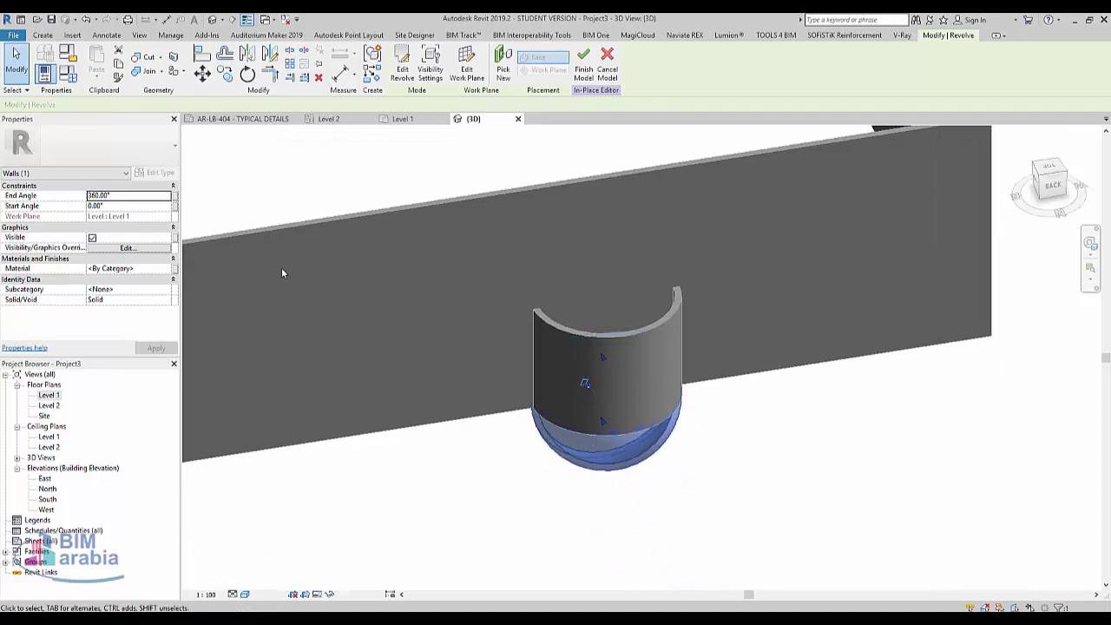
{"action": "left_click", "coordinate": [146, 198]}
{"action": "type", "text": "180"}
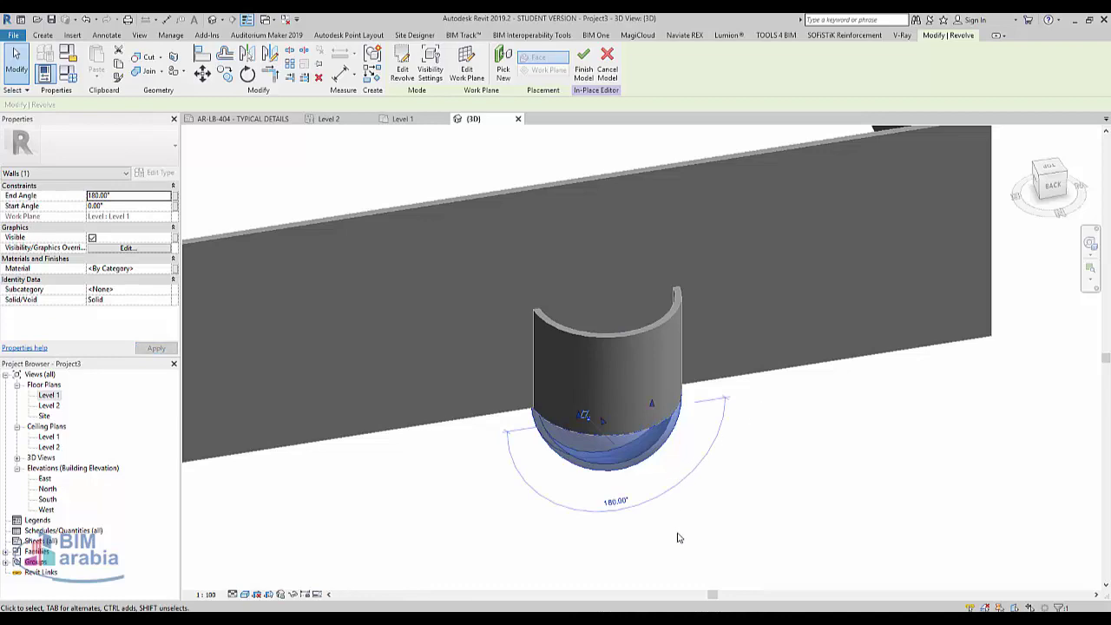
{"action": "mouse_move", "coordinate": [678, 538]}
{"action": "middle_mouse_down", "text": "shift"}
{"action": "mouse_move", "coordinate": [556, 480]}
{"action": "mouse_move", "coordinate": [680, 516]}
{"action": "mouse_move", "coordinate": [642, 503]}
{"action": "middle_mouse_up", "text": "shift"}
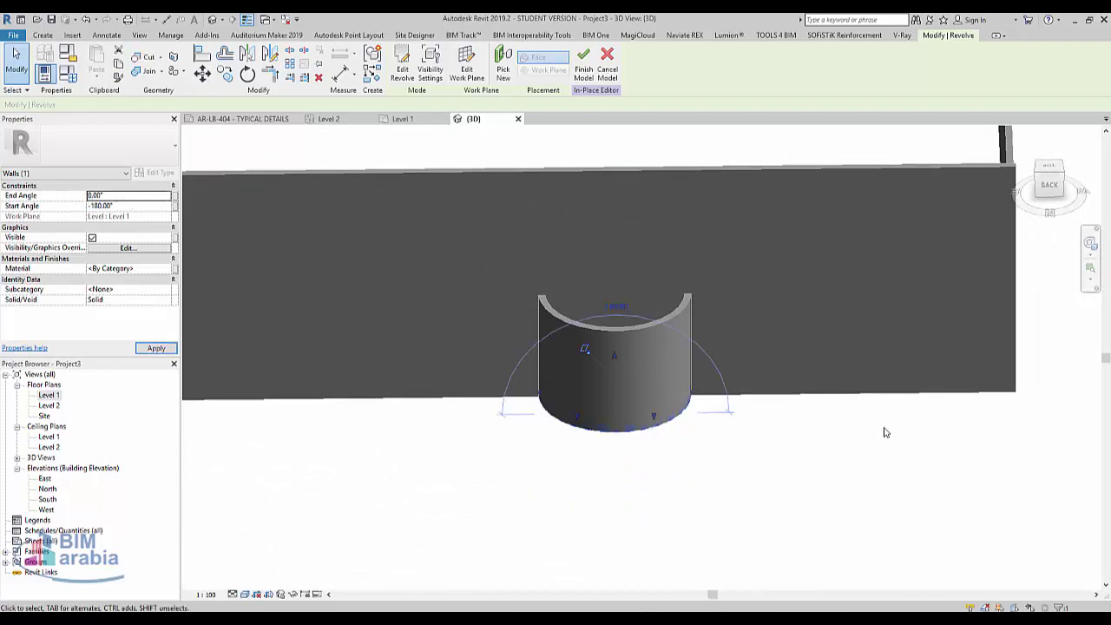
{"action": "left_click", "coordinate": [1048, 185]}
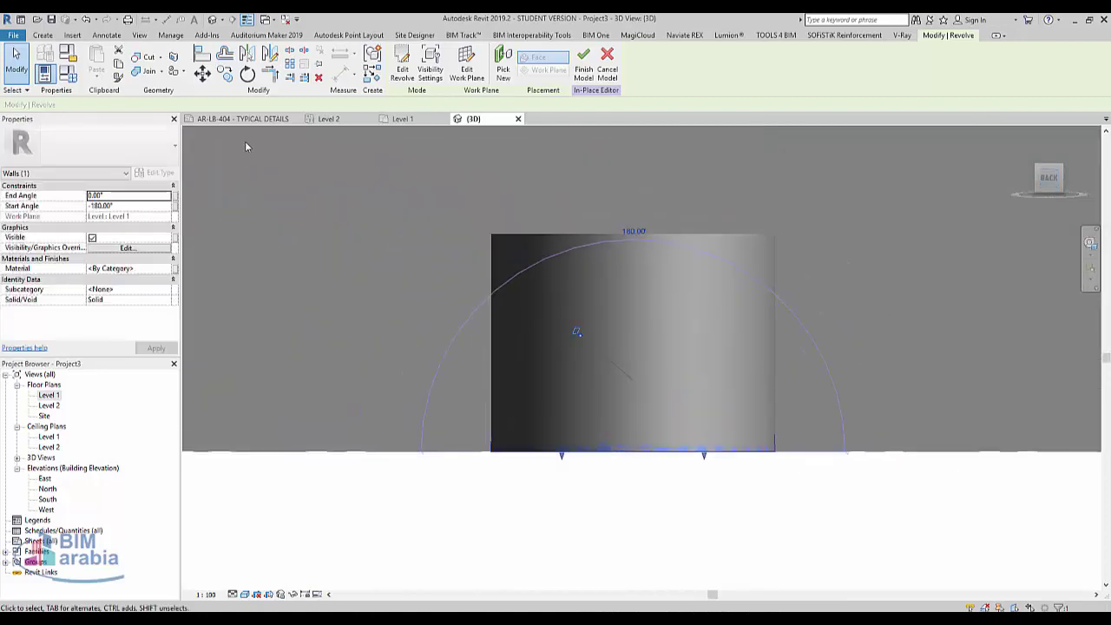
Step: Copy the half-dome up from its base onto the top of the niche wall
{"action": "left_click", "coordinate": [224, 77]}
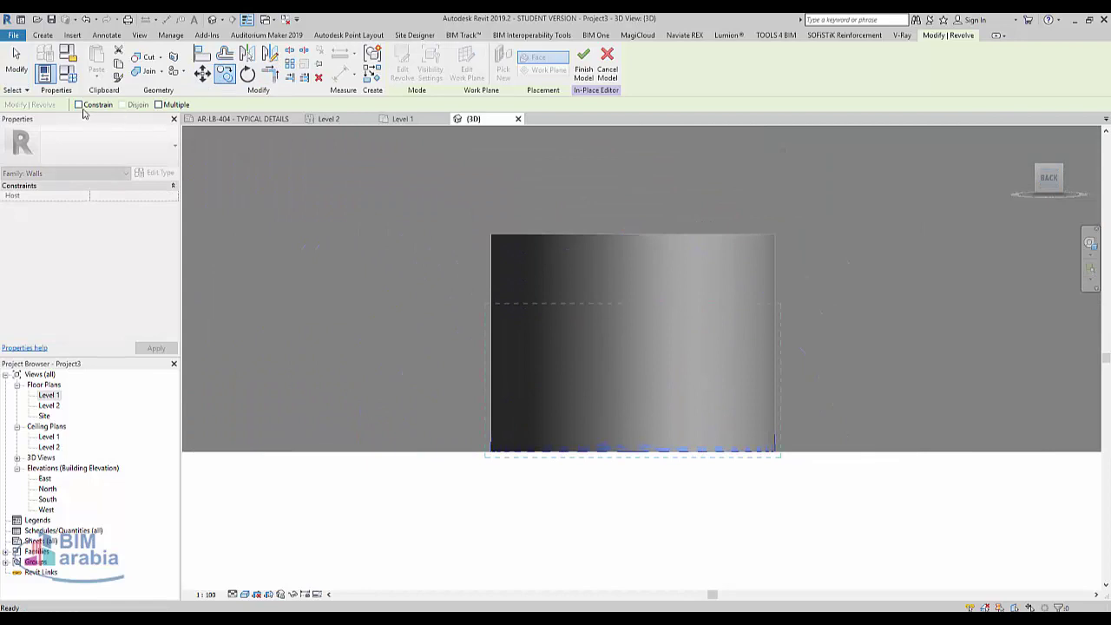
{"action": "left_click", "coordinate": [553, 452]}
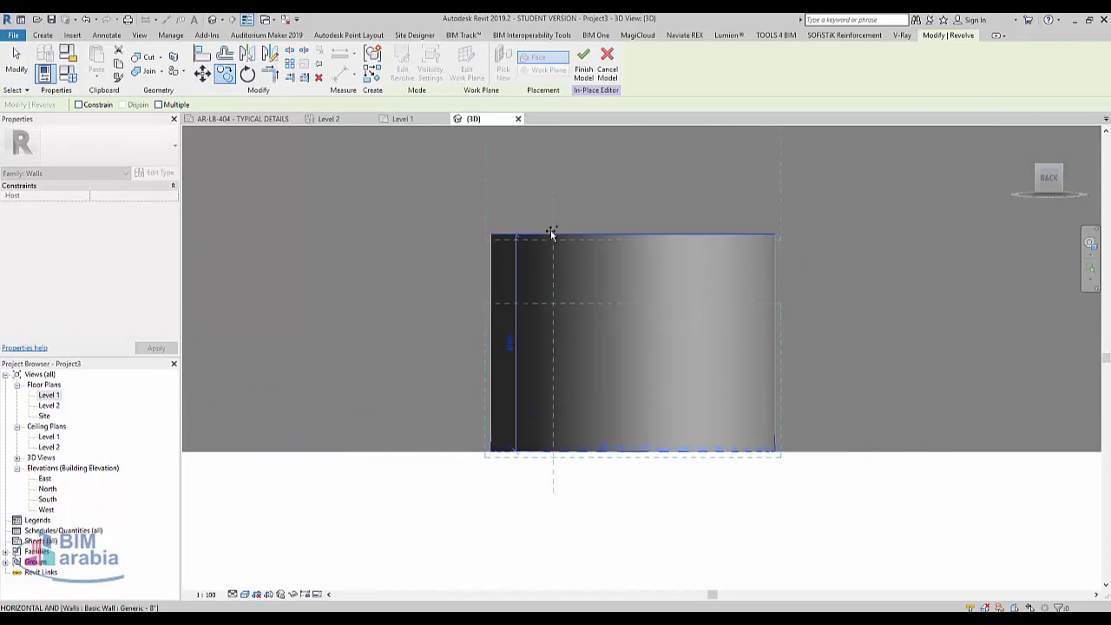
{"action": "left_click", "coordinate": [550, 235]}
{"action": "left_click", "coordinate": [548, 538]}
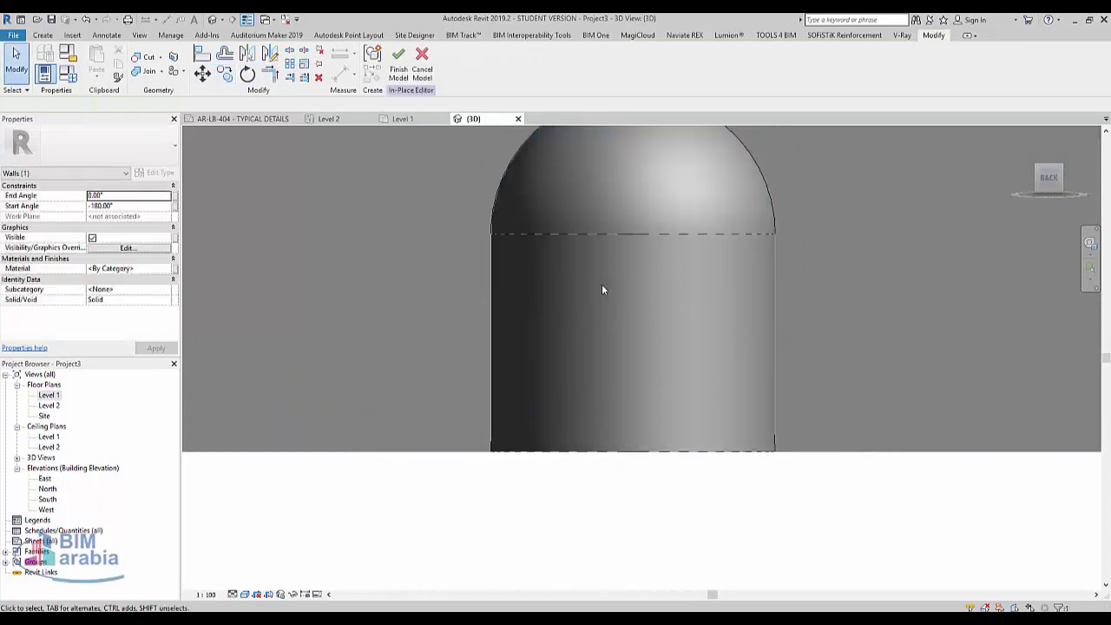
Step: Delete the original revolve near the floor and finish the in-place model
{"action": "mouse_move", "coordinate": [601, 284]}
{"action": "middle_mouse_down", "text": "shift"}
{"action": "mouse_move", "coordinate": [712, 399]}
{"action": "mouse_move", "coordinate": [967, 446]}
{"action": "middle_mouse_up", "text": "shift"}
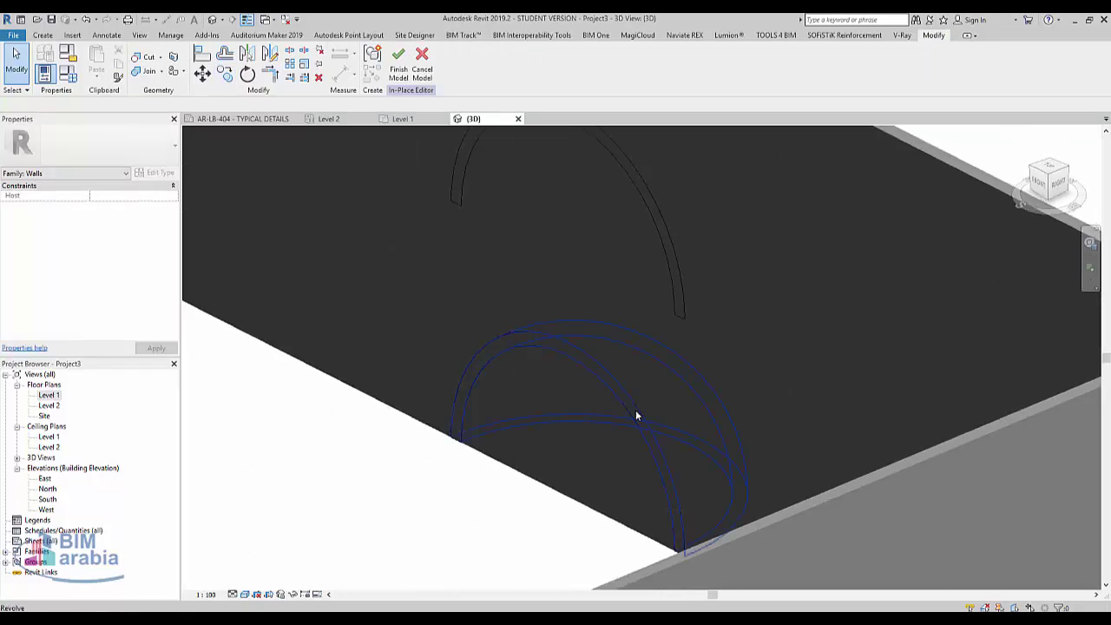
{"action": "left_click", "coordinate": [635, 409]}
{"action": "key", "text": "Delete"}
{"action": "middle_click_drag", "start_coordinate": [598, 389], "coordinate": [690, 365], "text": "shift"}
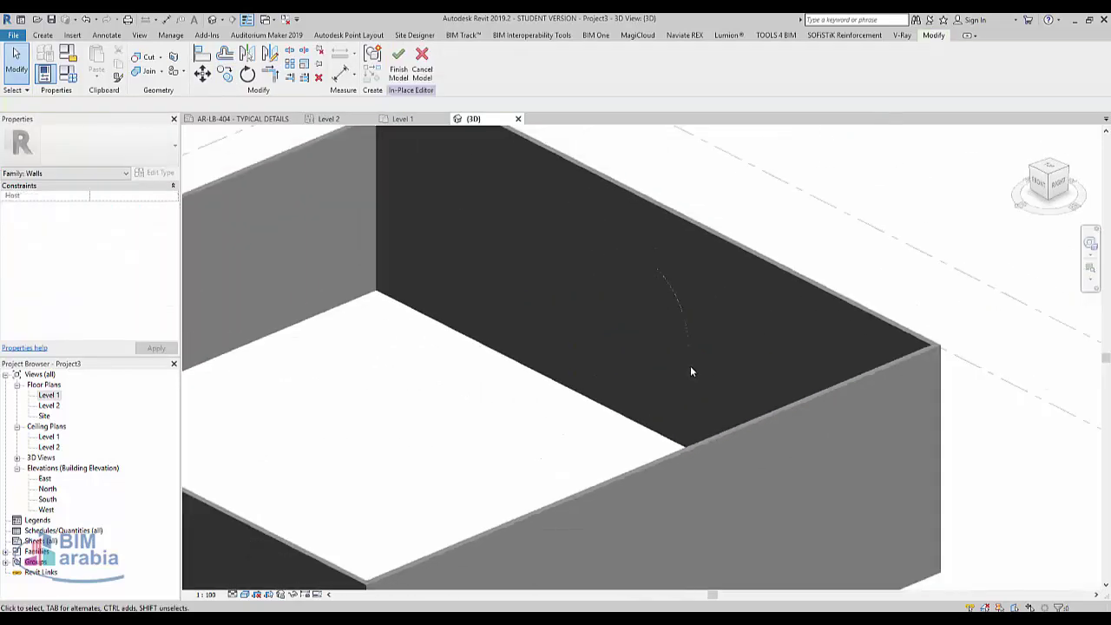
{"action": "left_click", "coordinate": [402, 79]}
Step: Isolate the niche's host wall in a front view and open its profile sketch with Edit Profile
{"action": "left_click", "coordinate": [700, 232]}
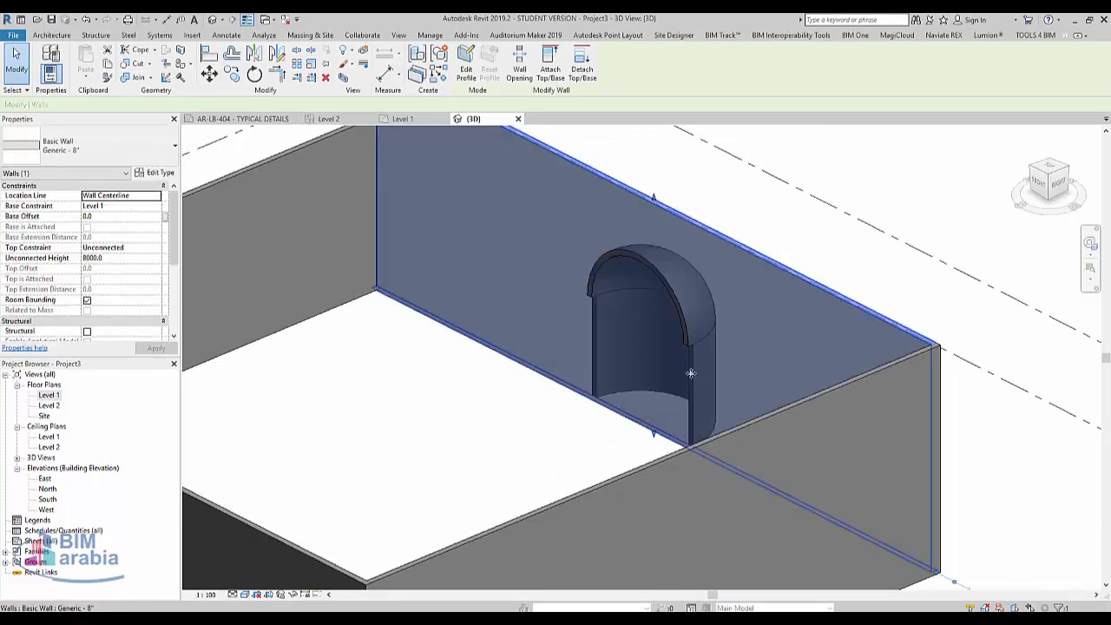
{"action": "scroll", "coordinate": [672, 354], "scroll_direction": "up", "scroll_amount": 3}
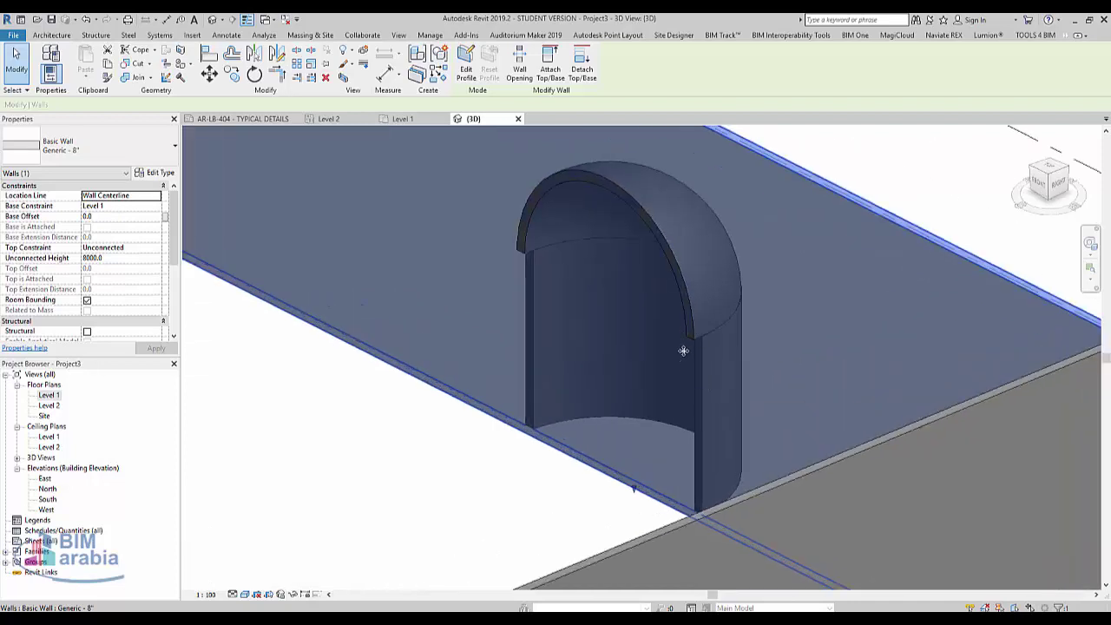
{"action": "left_click", "coordinate": [1038, 184]}
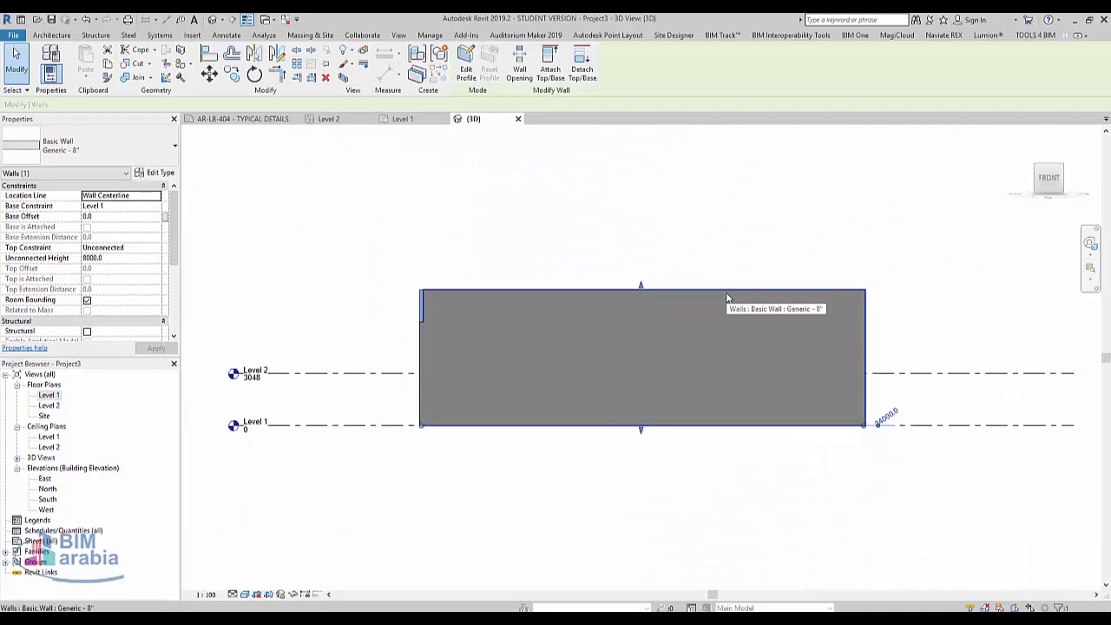
{"action": "key", "text": "h"}
{"action": "key", "text": "i"}
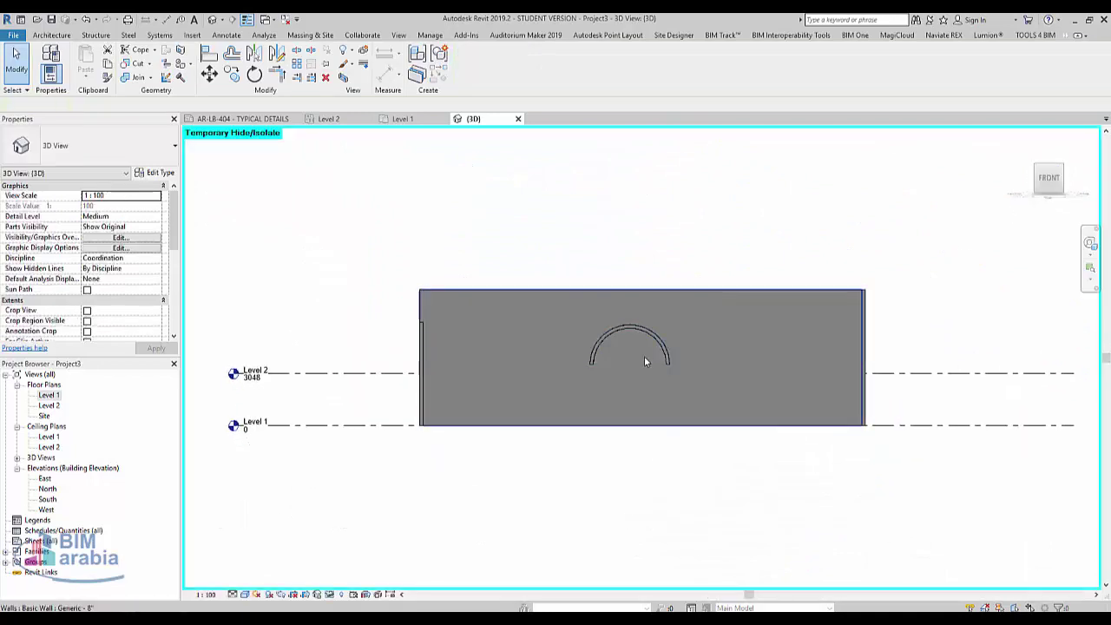
{"action": "scroll", "coordinate": [644, 355], "scroll_direction": "up", "scroll_amount": 5}
{"action": "left_click", "coordinate": [703, 211]}
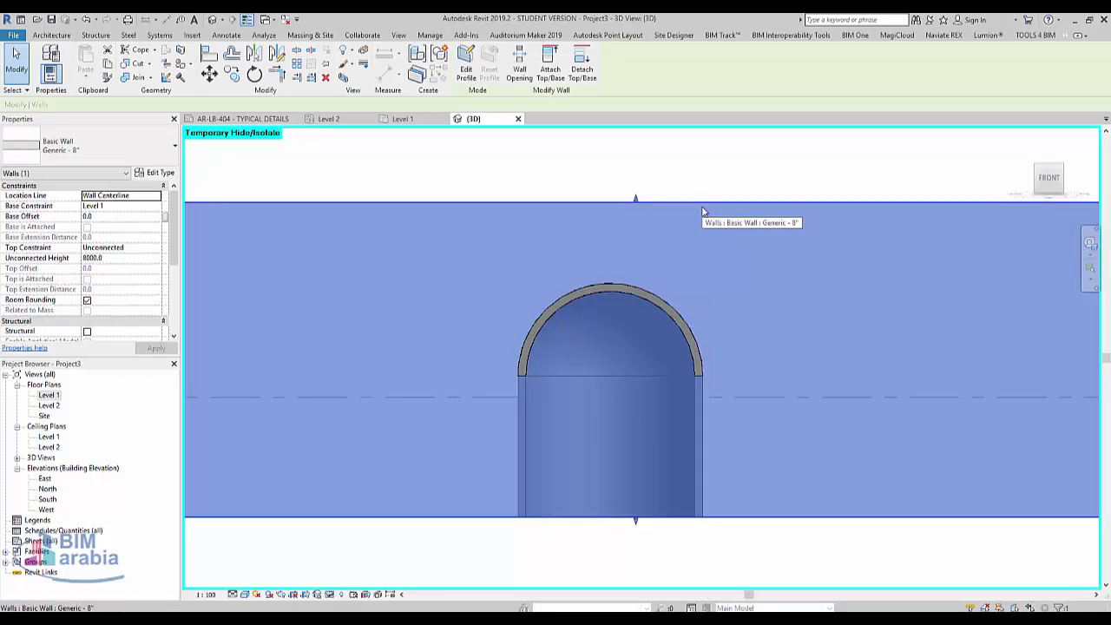
{"action": "left_click", "coordinate": [465, 69]}
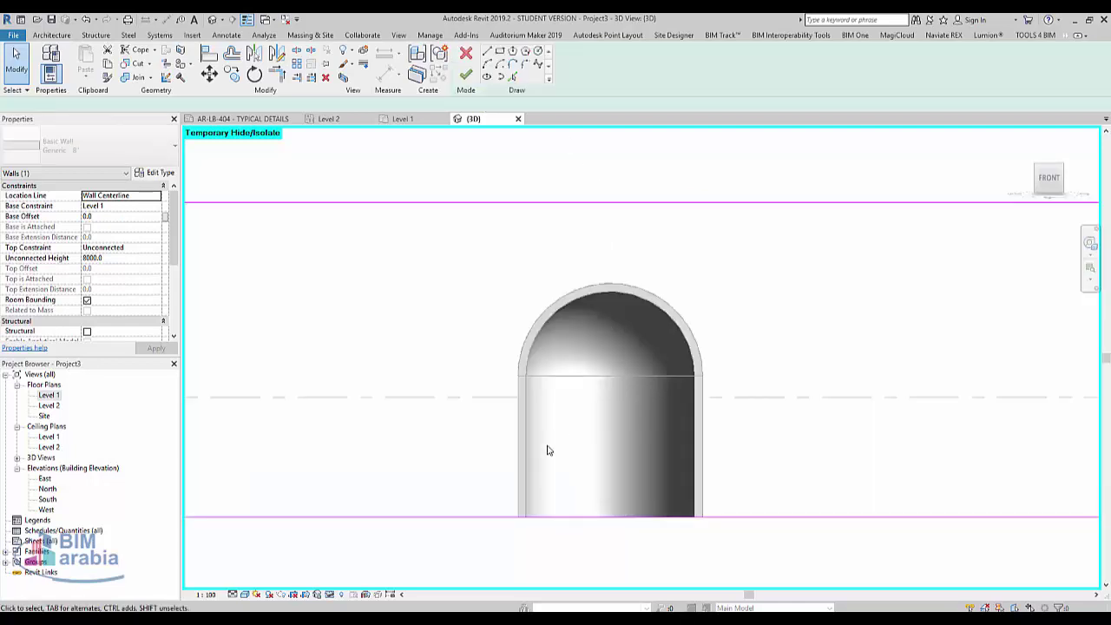
Step: Trace the niche arch into the wall profile, close it with Split and Trim to corner, then finish
{"action": "left_click", "coordinate": [513, 76]}
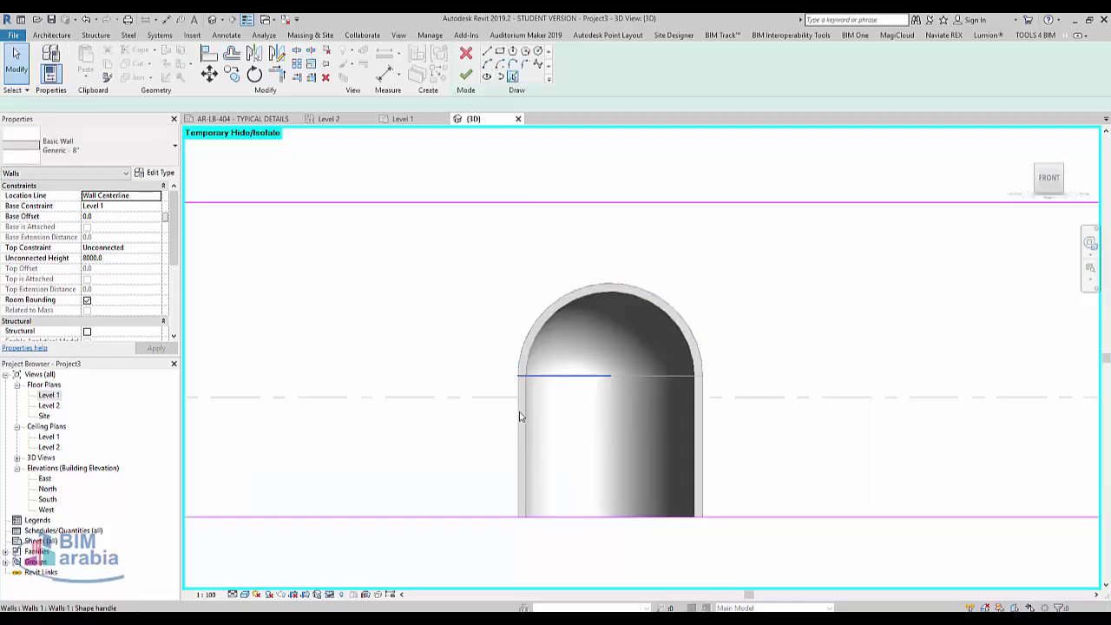
{"action": "left_click", "coordinate": [537, 338]}
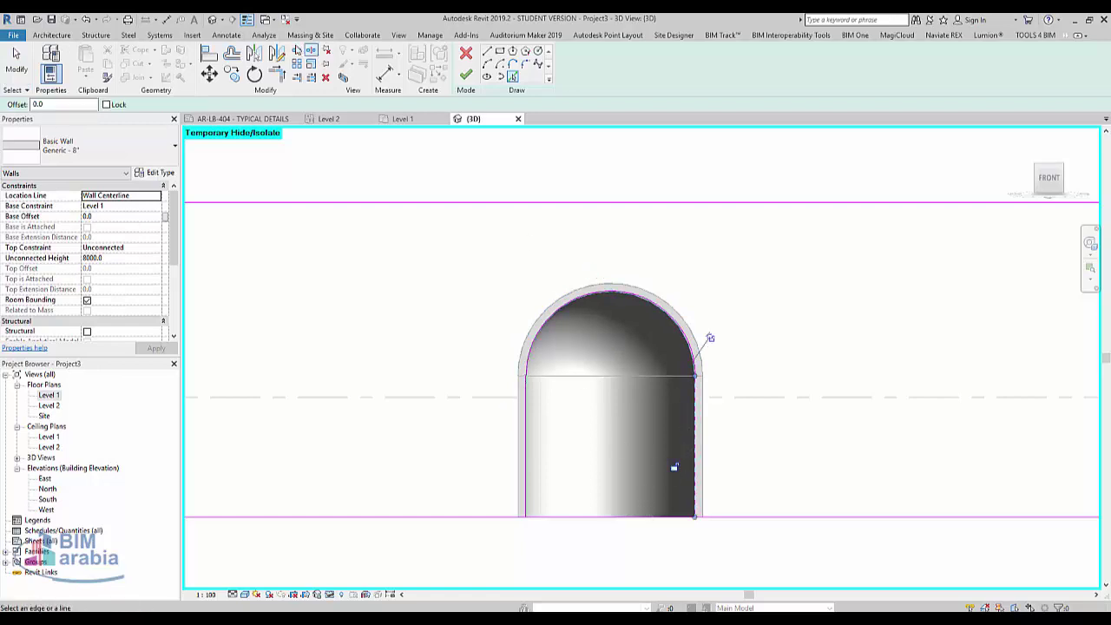
{"action": "key", "text": "s"}
{"action": "key", "text": "l"}
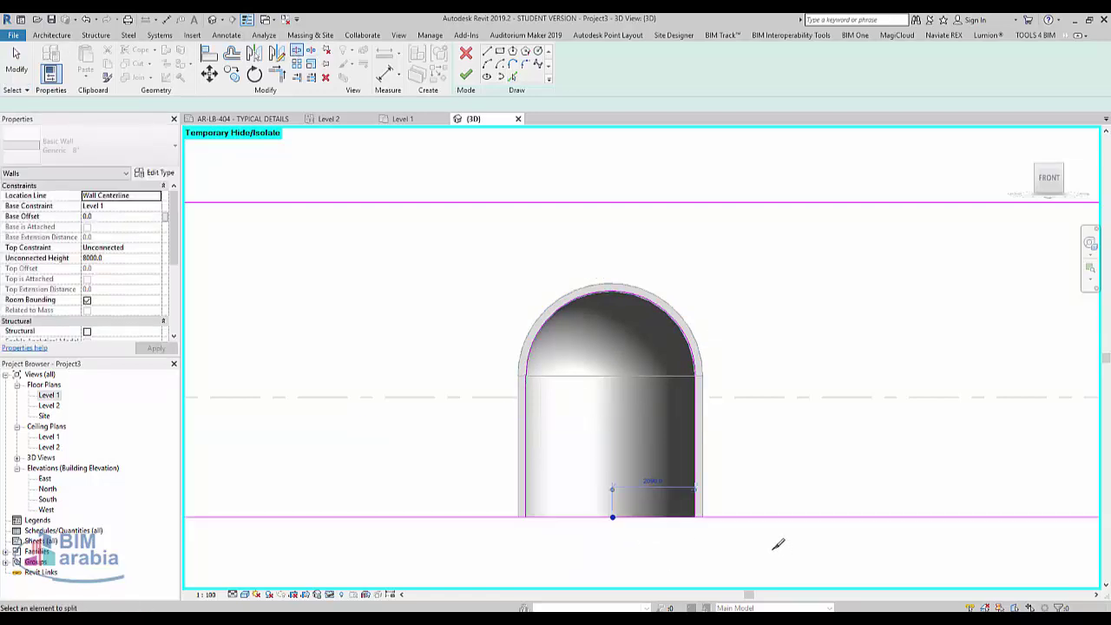
{"action": "key", "text": "t"}
{"action": "key", "text": "r"}
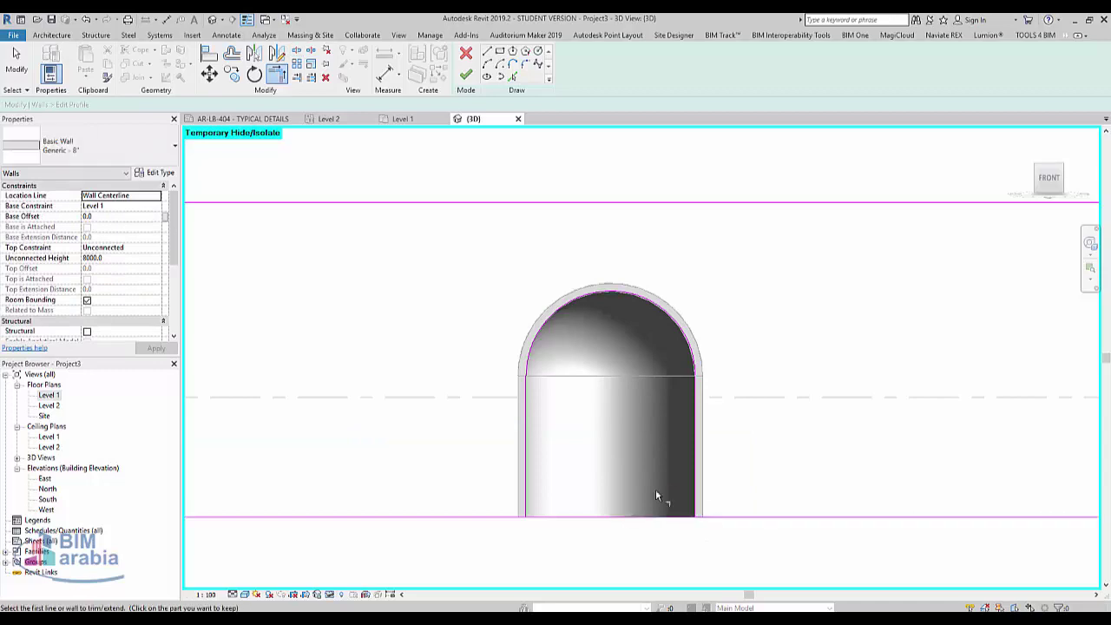
{"action": "left_click", "coordinate": [699, 453]}
{"action": "left_click", "coordinate": [515, 518]}
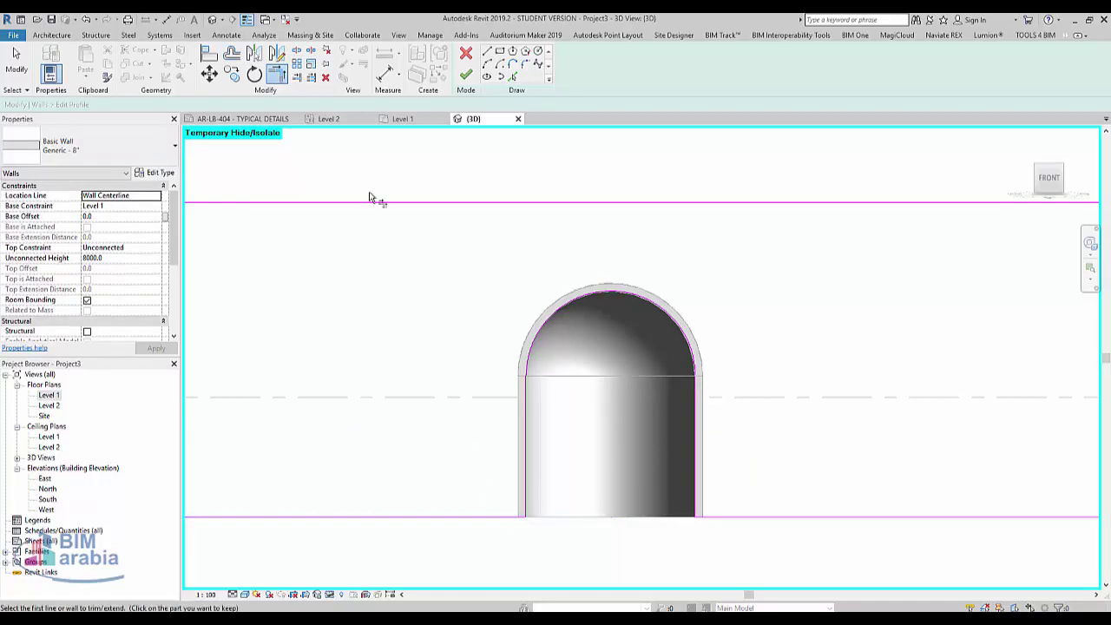
{"action": "left_click", "coordinate": [463, 77]}
Step: Reset Temporary Hide/Isolate so all the room's walls reappear around the pierced niche wall
{"action": "middle_click_drag", "start_coordinate": [800, 309], "coordinate": [733, 319], "text": "shift"}
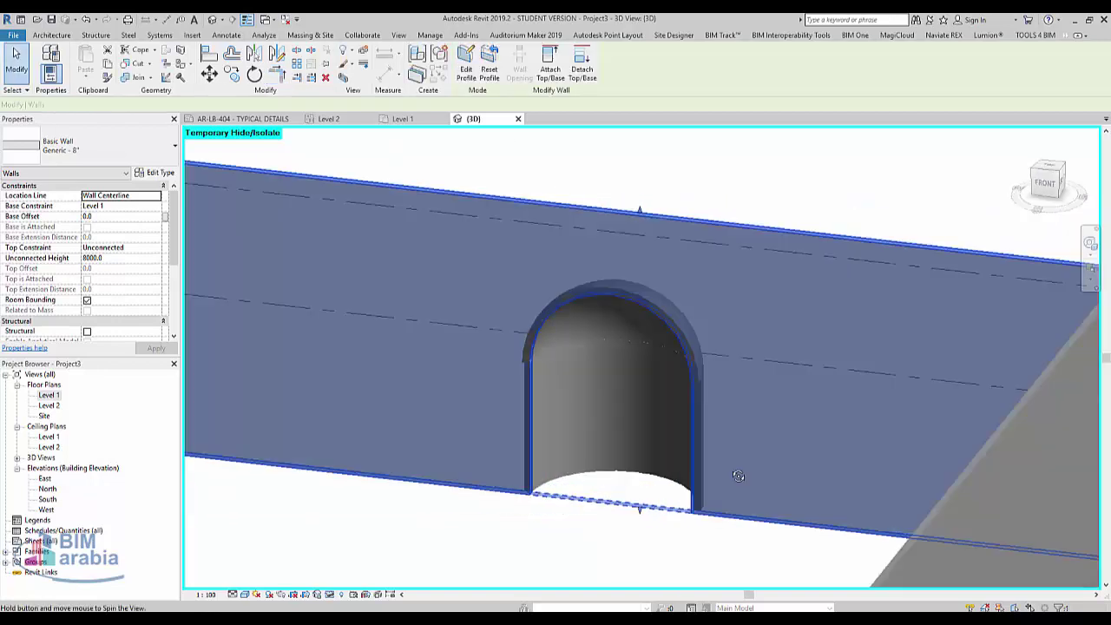
{"action": "left_click", "coordinate": [748, 291]}
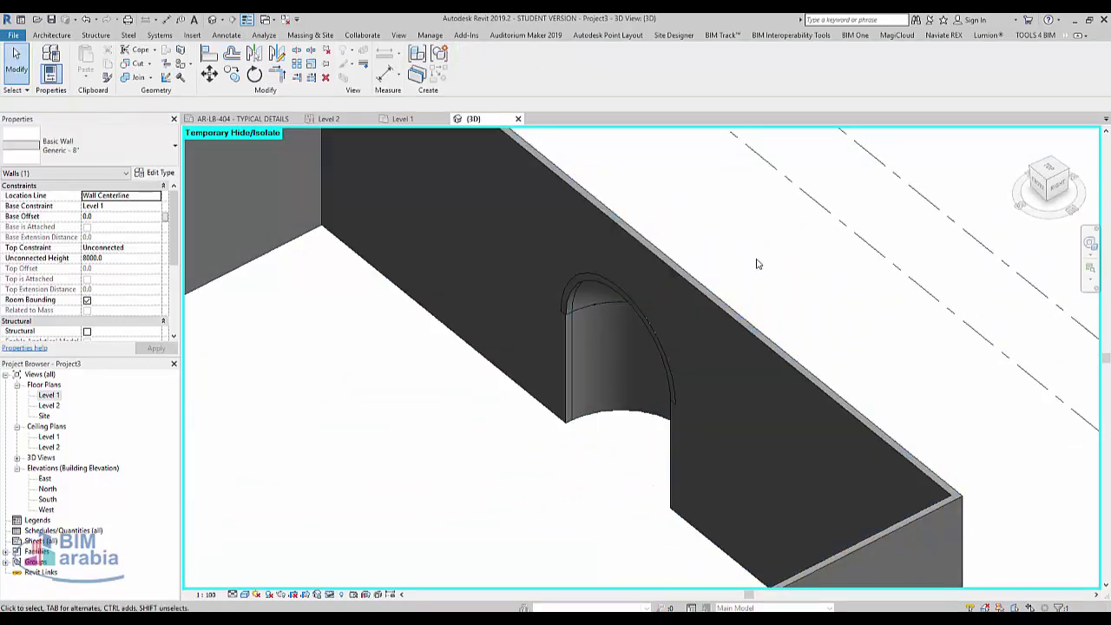
{"action": "scroll", "coordinate": [800, 278], "scroll_direction": "down", "scroll_amount": 3}
{"action": "scroll", "coordinate": [800, 278], "scroll_direction": "down", "scroll_amount": 2}
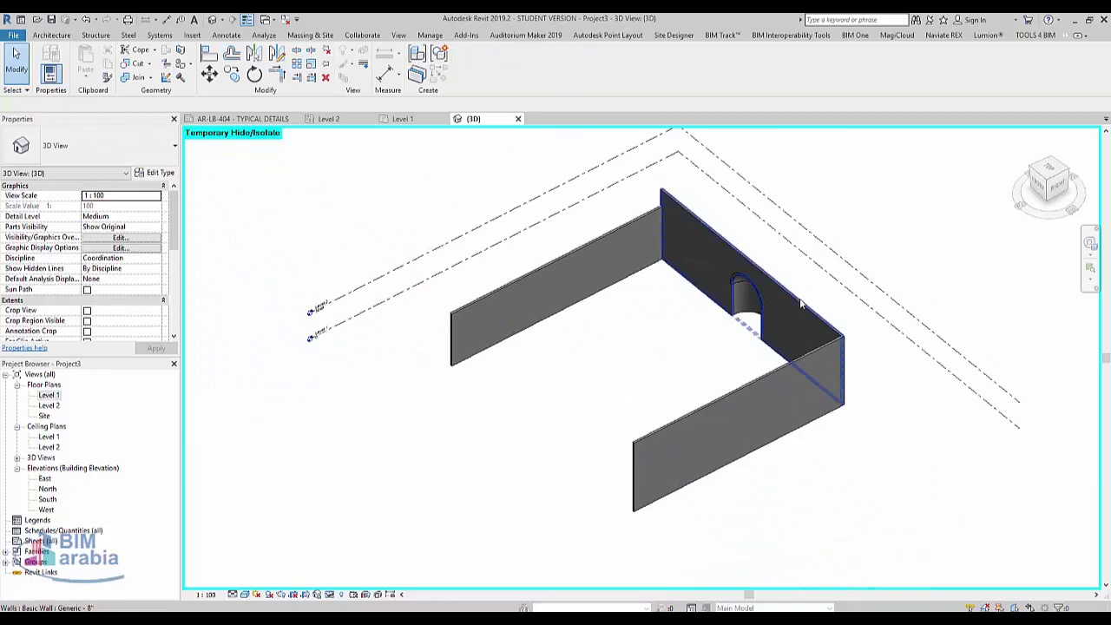
{"action": "scroll", "coordinate": [743, 330], "scroll_direction": "up", "scroll_amount": 2}
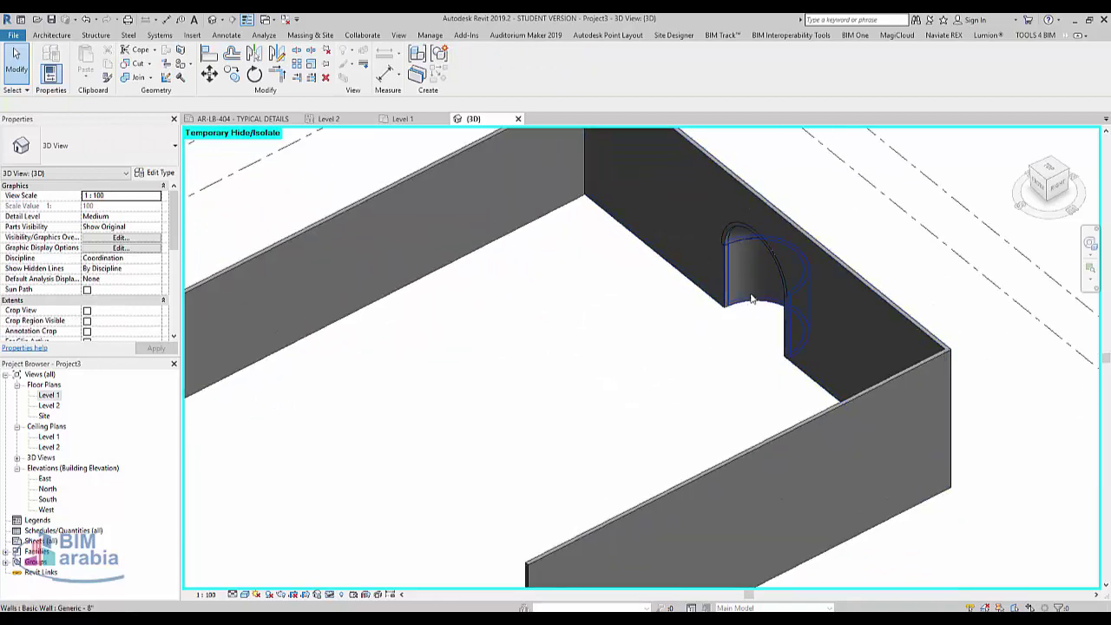
{"action": "scroll", "coordinate": [762, 328], "scroll_direction": "down", "scroll_amount": 3}
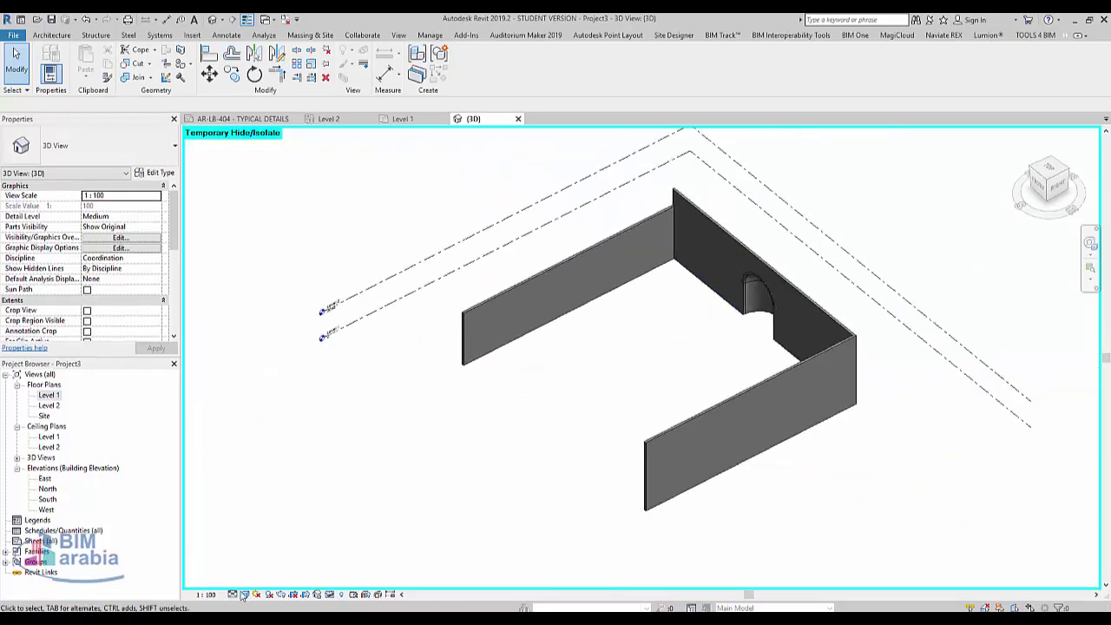
{"action": "left_click", "coordinate": [330, 594]}
{"action": "left_click", "coordinate": [390, 582]}
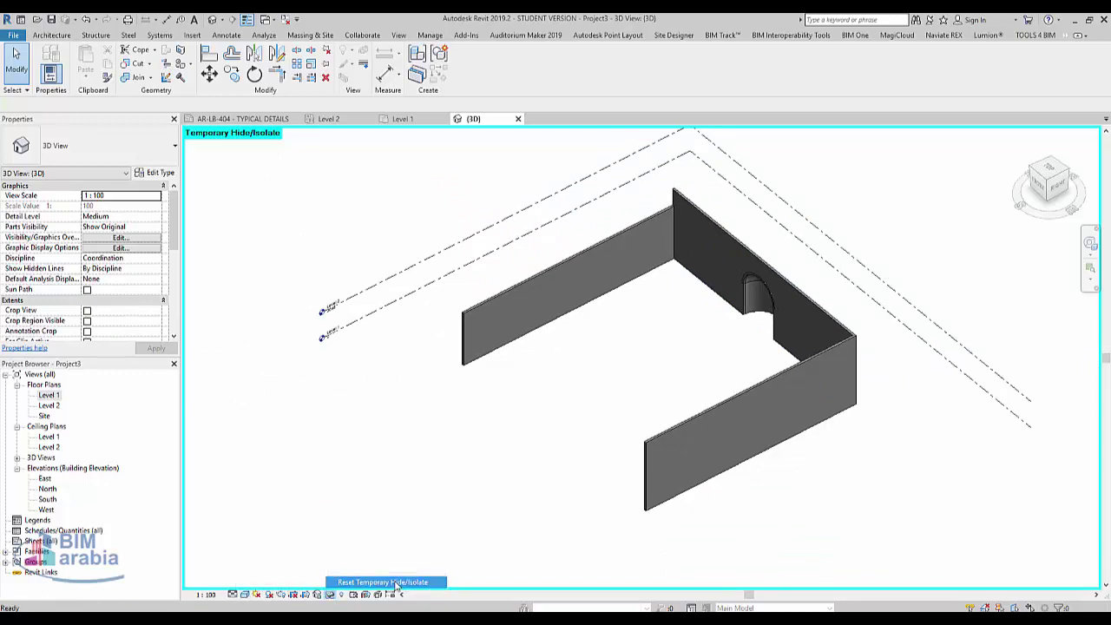
{"action": "left_click", "coordinate": [542, 417]}
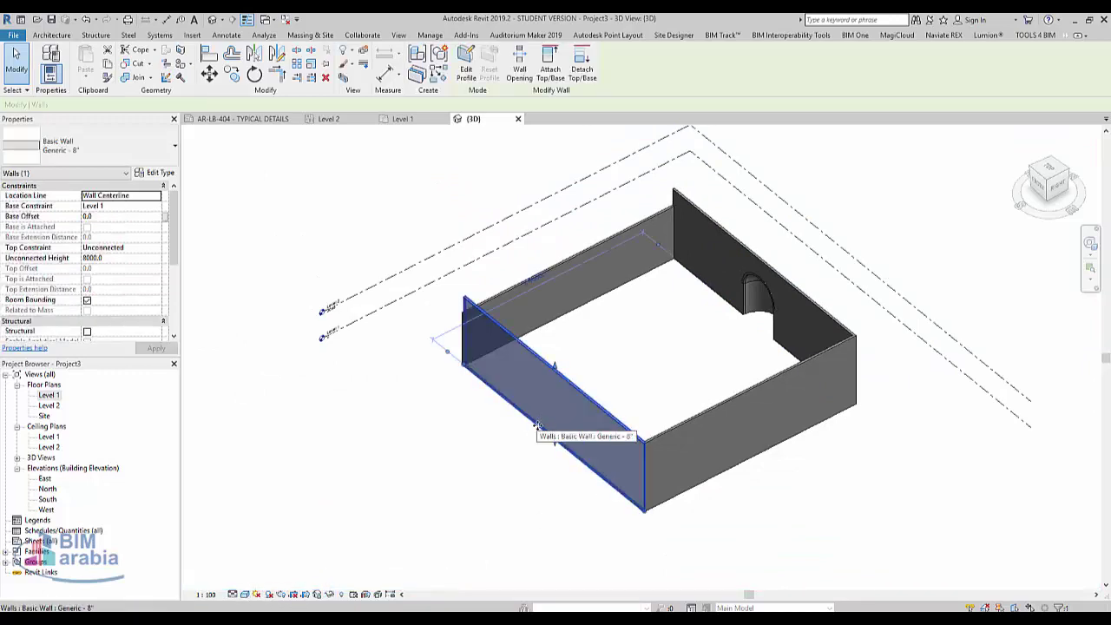
Step: From the top view, chain three Generic - 8" walls into a rectangular bay off the room's side wall
{"action": "left_click", "coordinate": [1047, 169]}
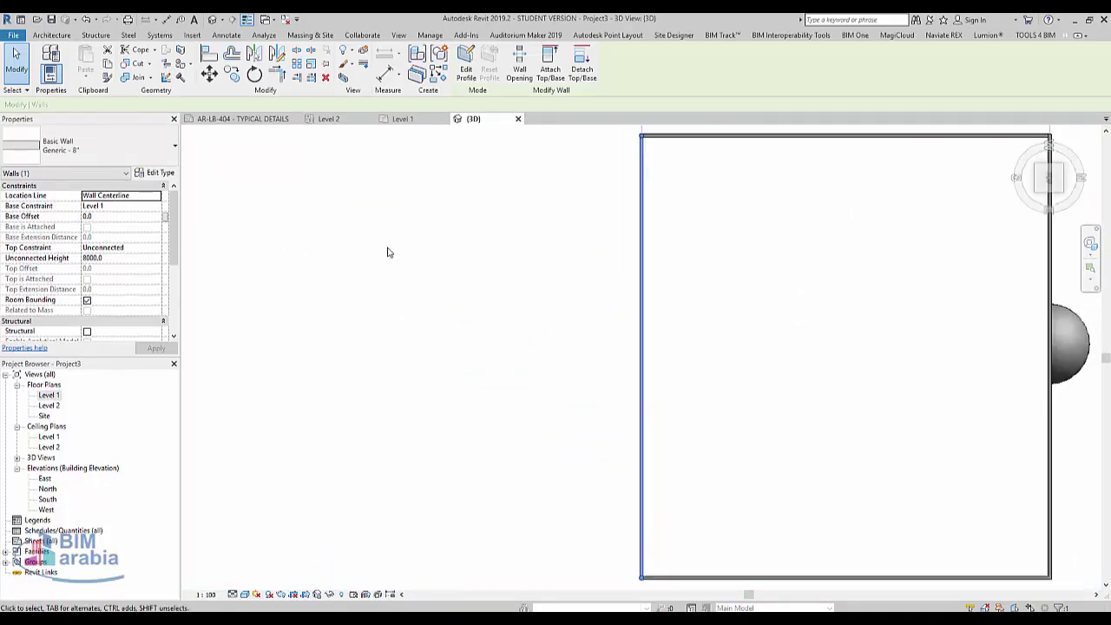
{"action": "left_click", "coordinate": [388, 251]}
{"action": "left_click", "coordinate": [57, 37]}
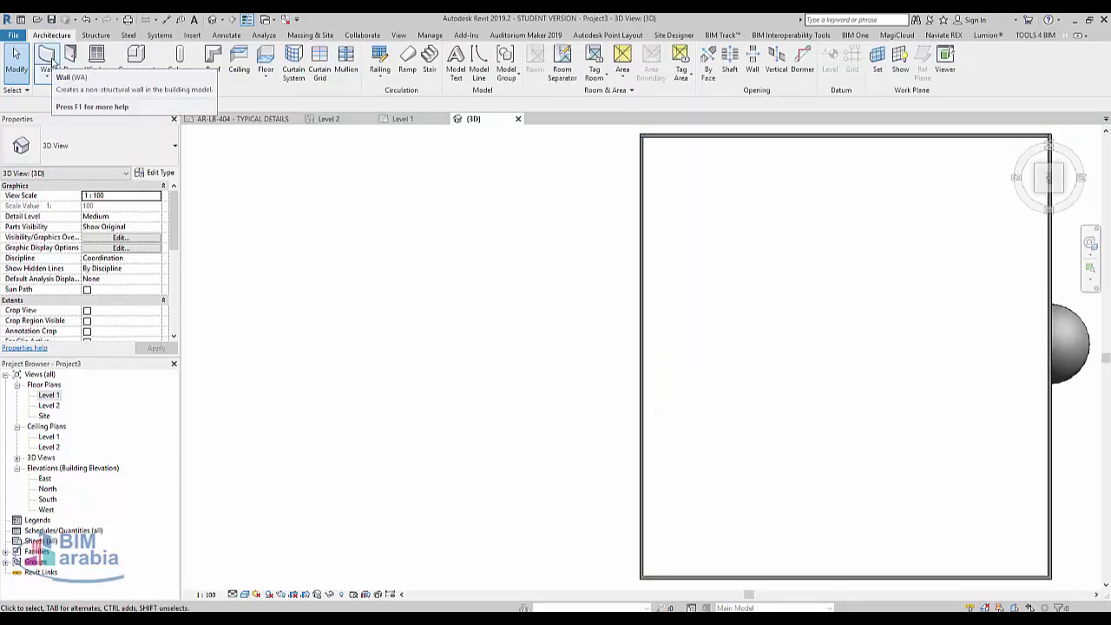
{"action": "left_click", "coordinate": [47, 59]}
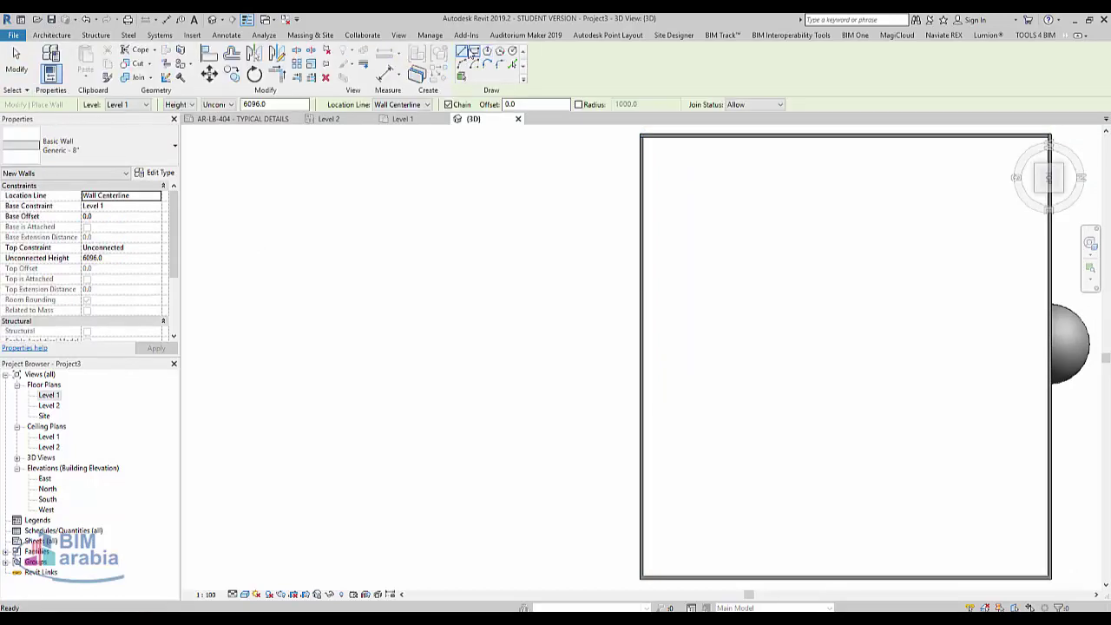
{"action": "left_click", "coordinate": [642, 316]}
{"action": "left_click", "coordinate": [563, 316]}
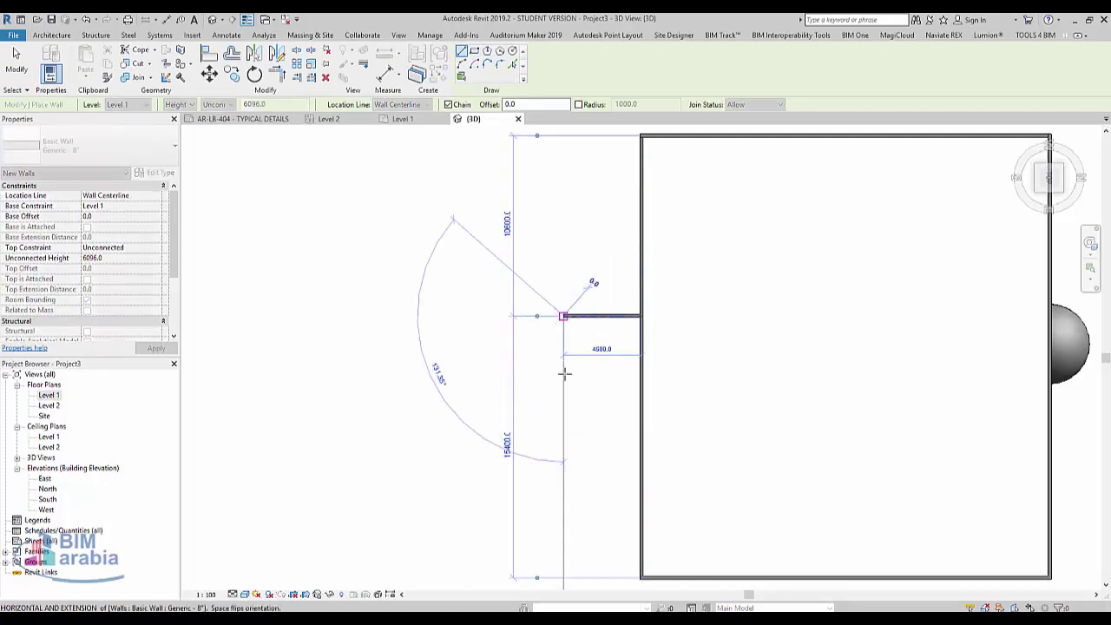
{"action": "left_click", "coordinate": [563, 428]}
{"action": "left_click", "coordinate": [640, 426]}
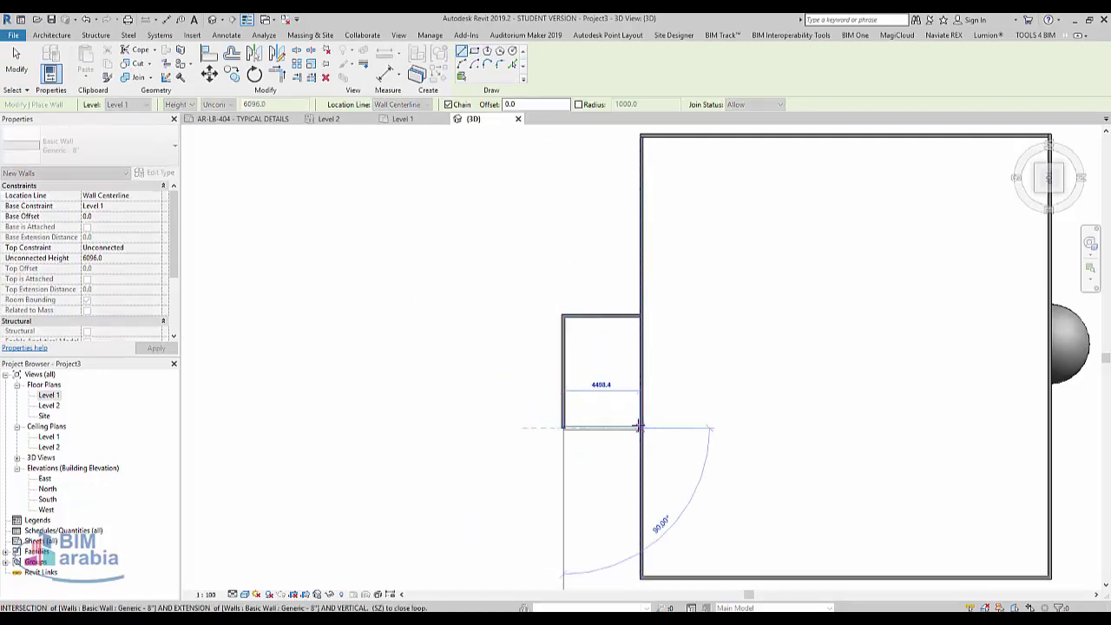
{"action": "key", "text": "Escape"}
{"action": "key", "text": "Escape"}
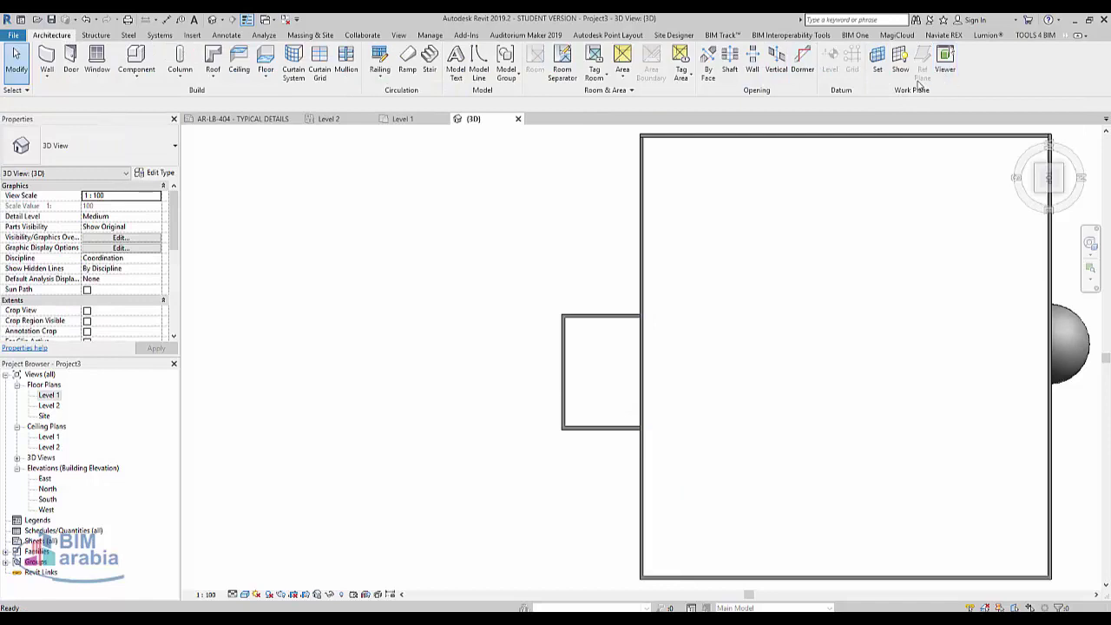
Step: Open the Level 1 floor plan and zoom in on the three-wall annex
{"action": "double_click", "coordinate": [50, 397]}
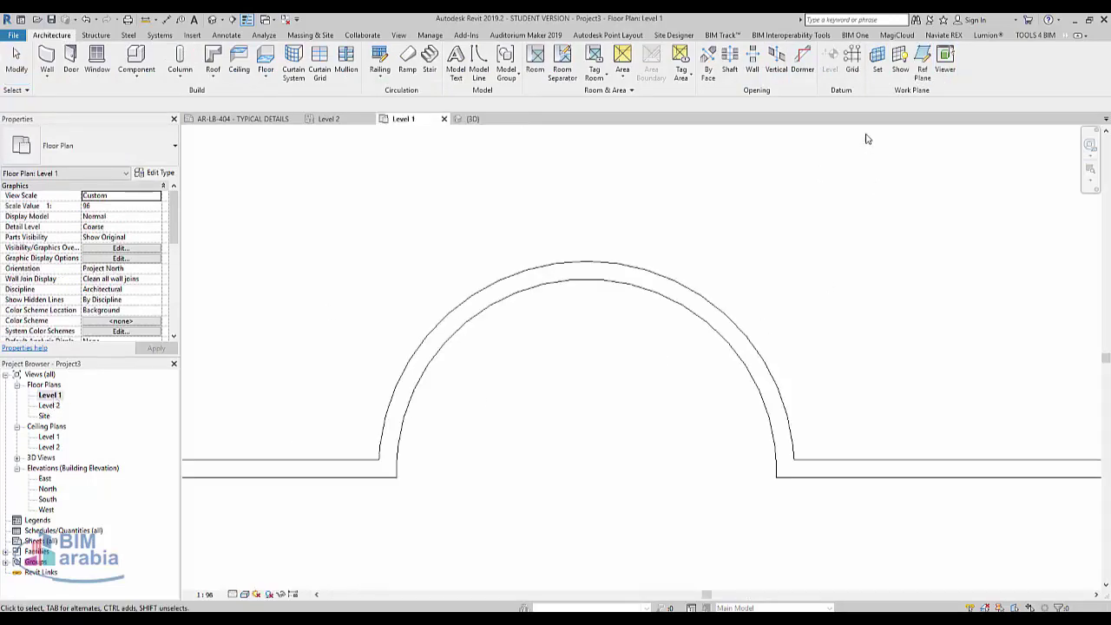
{"action": "scroll", "coordinate": [668, 163], "scroll_direction": "down", "scroll_amount": 5}
{"action": "scroll", "coordinate": [717, 513], "scroll_direction": "down", "scroll_amount": 1}
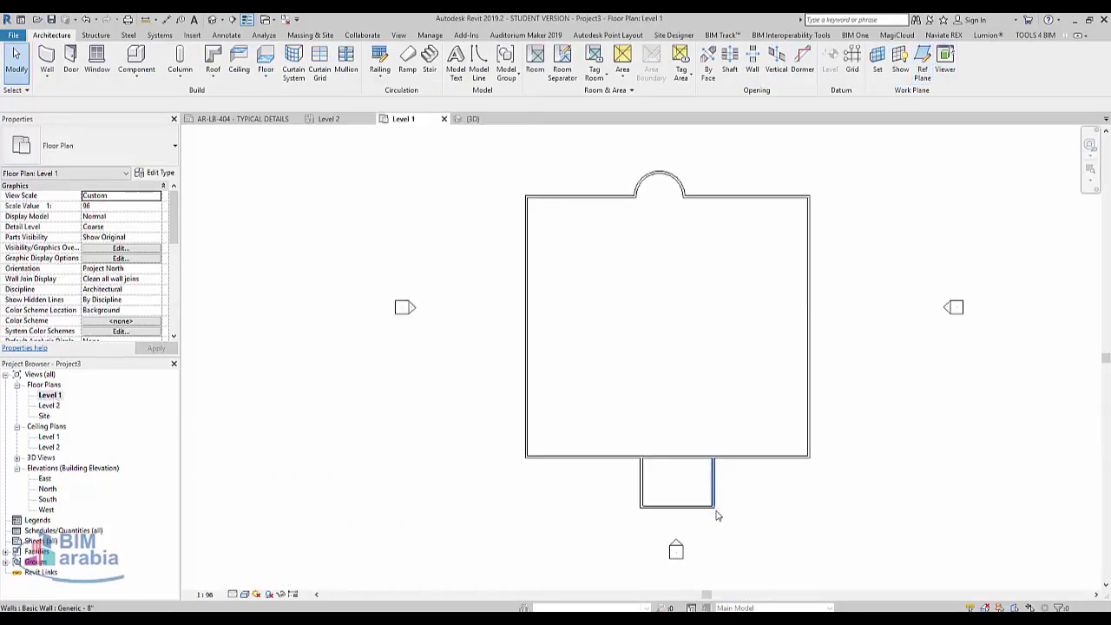
{"action": "scroll", "coordinate": [557, 528], "scroll_direction": "up", "scroll_amount": 1}
{"action": "scroll", "coordinate": [542, 542], "scroll_direction": "down", "scroll_amount": 1}
{"action": "left_click_drag", "start_coordinate": [541, 538], "coordinate": [687, 414]}
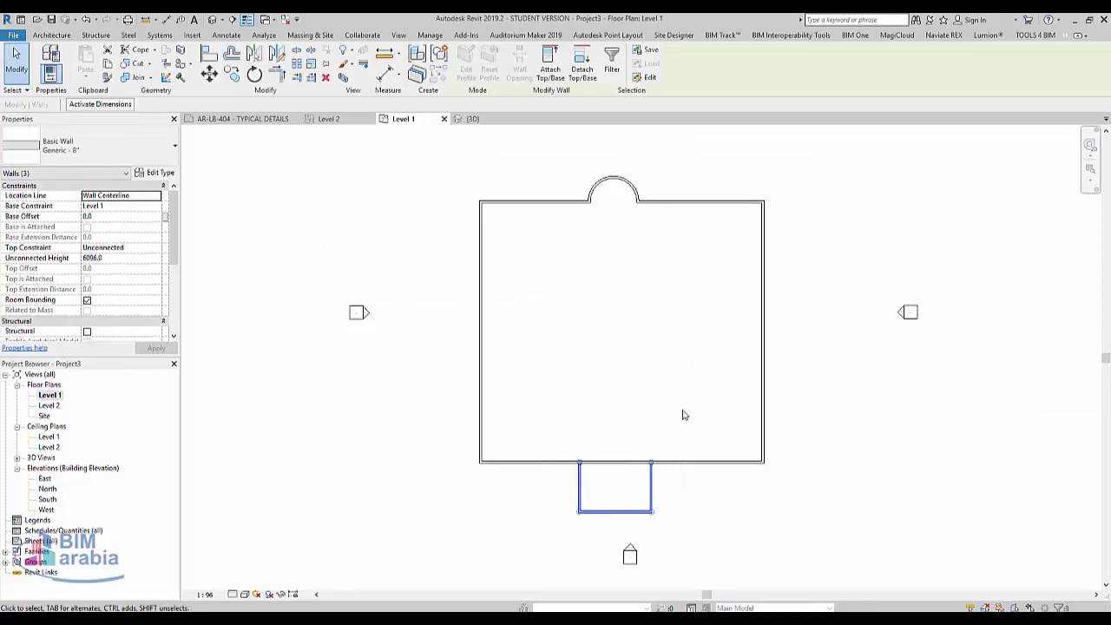
{"action": "left_click", "coordinate": [624, 332]}
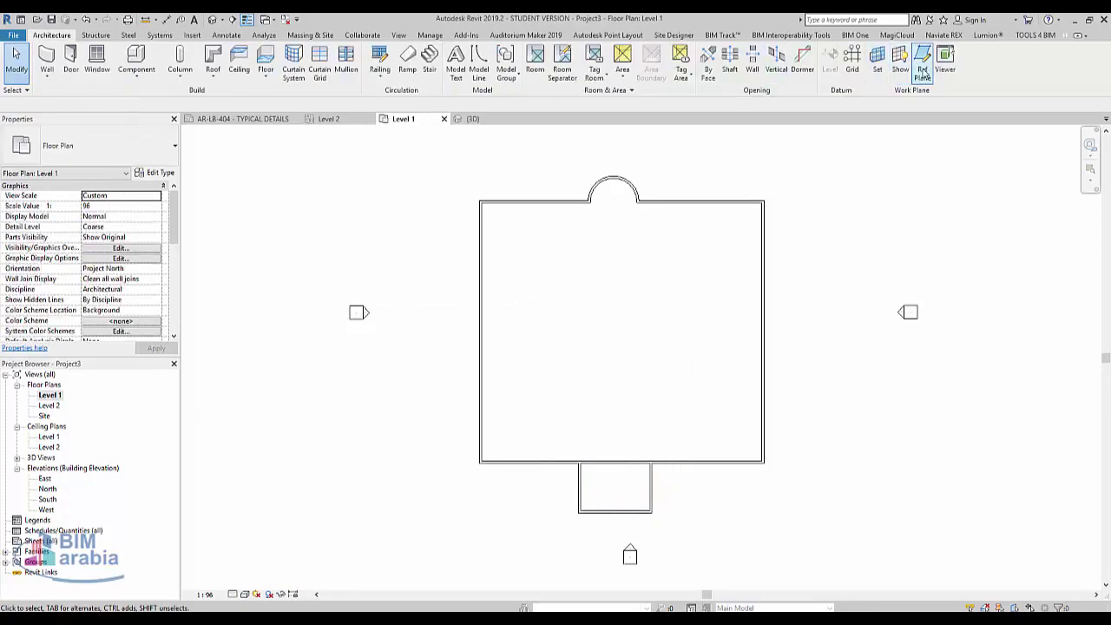
{"action": "scroll", "coordinate": [561, 466], "scroll_direction": "up", "scroll_amount": 3}
{"action": "scroll", "coordinate": [518, 310], "scroll_direction": "up", "scroll_amount": 2}
Step: Draw two horizontal and two vertical reference planes across the annex with RP
{"action": "key", "text": "r"}
{"action": "key", "text": "p"}
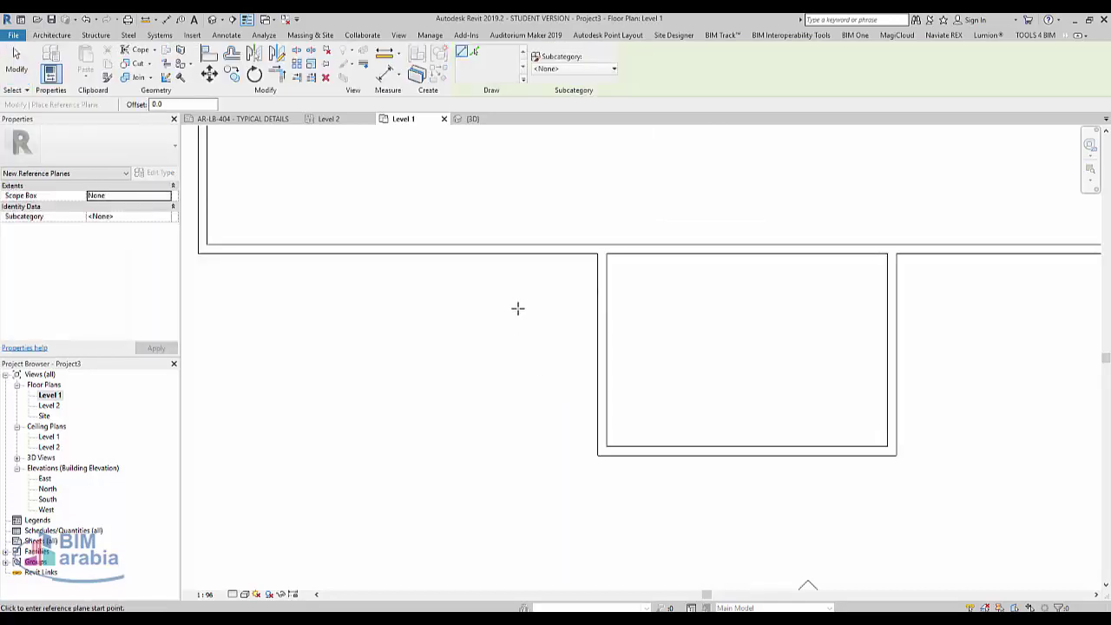
{"action": "left_click", "coordinate": [516, 306]}
{"action": "left_click", "coordinate": [968, 304]}
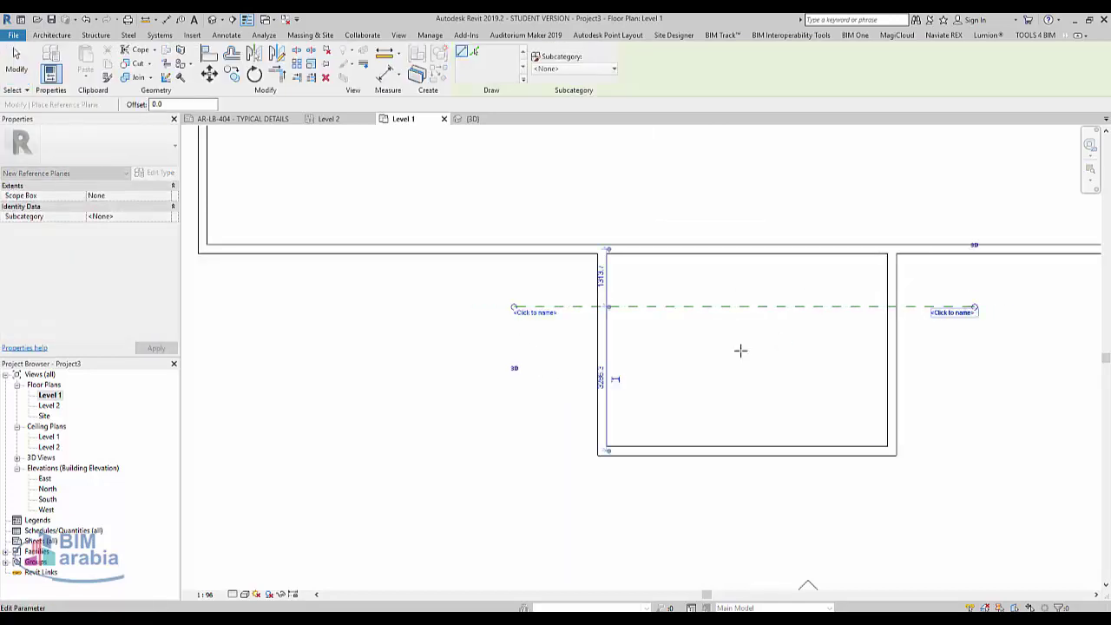
{"action": "left_click", "coordinate": [512, 402]}
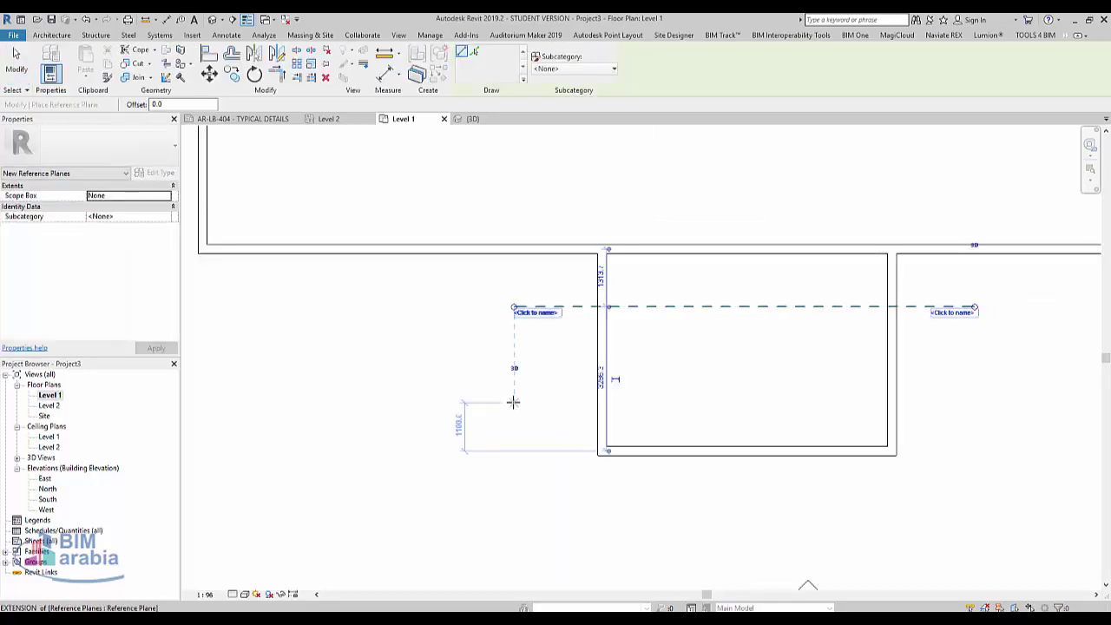
{"action": "left_click", "coordinate": [975, 401]}
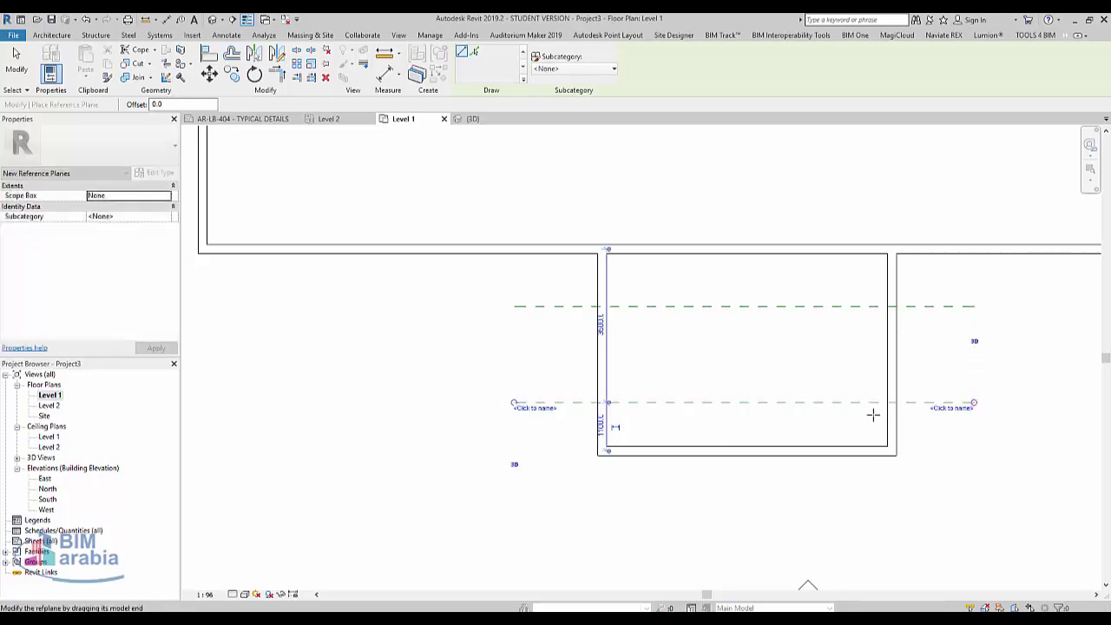
{"action": "left_click", "coordinate": [648, 521]}
{"action": "left_click", "coordinate": [650, 206]}
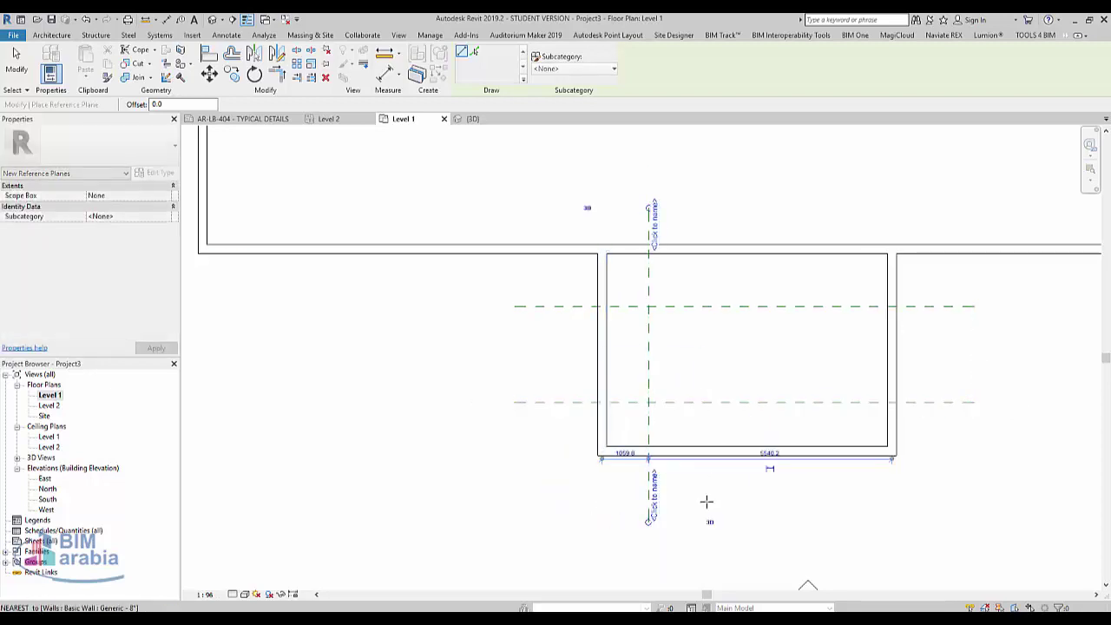
{"action": "left_click", "coordinate": [703, 521]}
{"action": "left_click", "coordinate": [699, 192]}
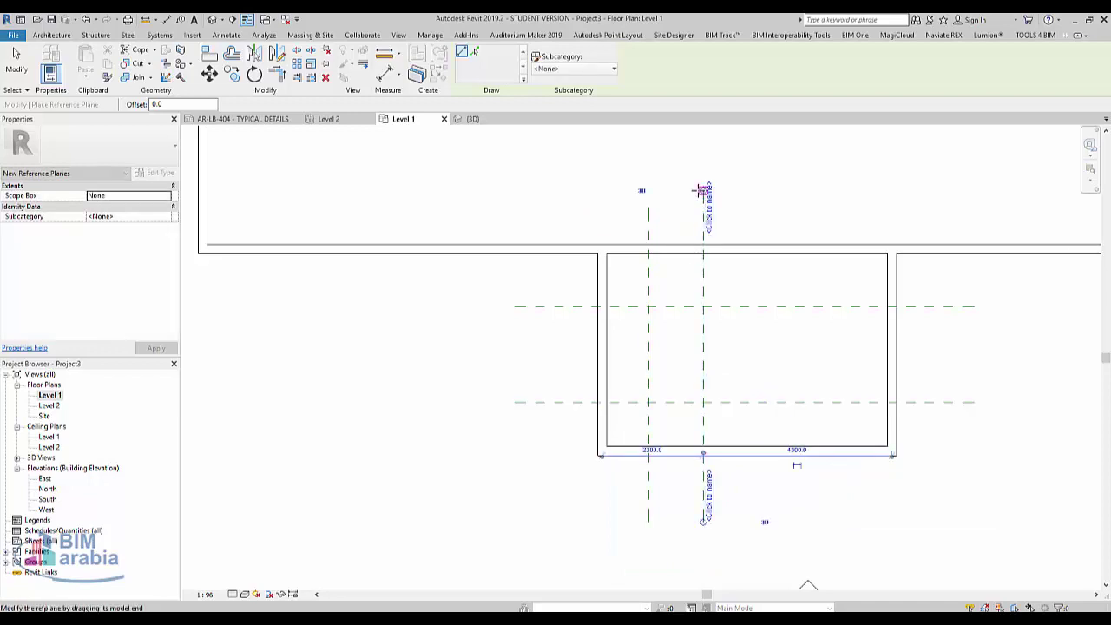
{"action": "key", "text": "Escape"}
{"action": "key", "text": "Escape"}
Step: Copy the two vertical reference planes 3000 to the right
{"action": "left_click", "coordinate": [648, 364]}
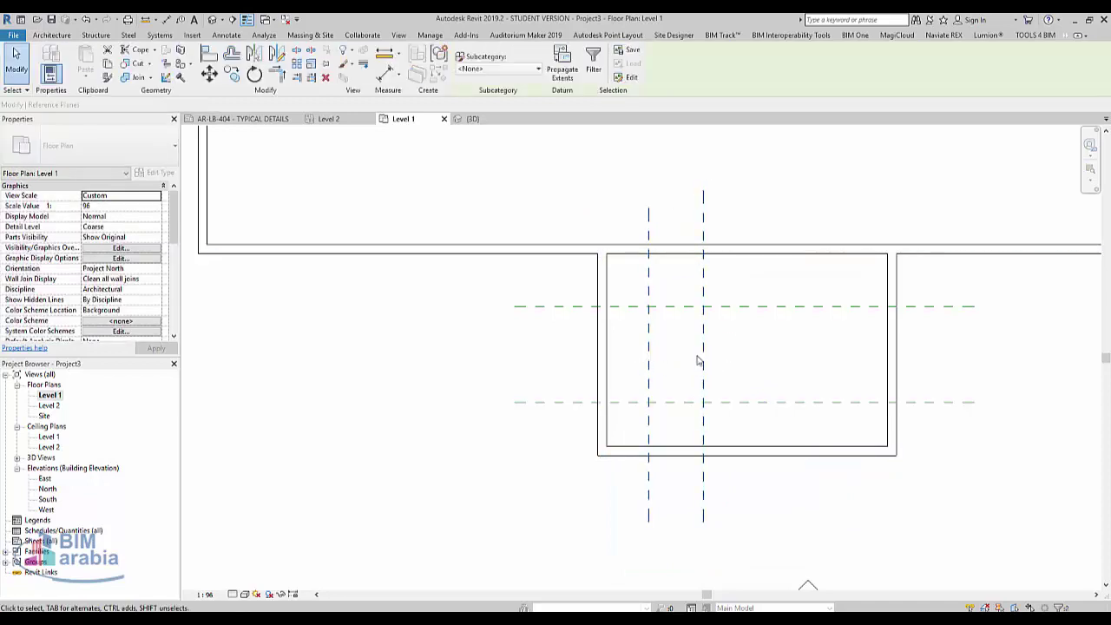
{"action": "left_click", "coordinate": [703, 362], "text": "ctrl"}
{"action": "key", "text": "c"}
{"action": "key", "text": "o"}
{"action": "left_click", "coordinate": [708, 354]}
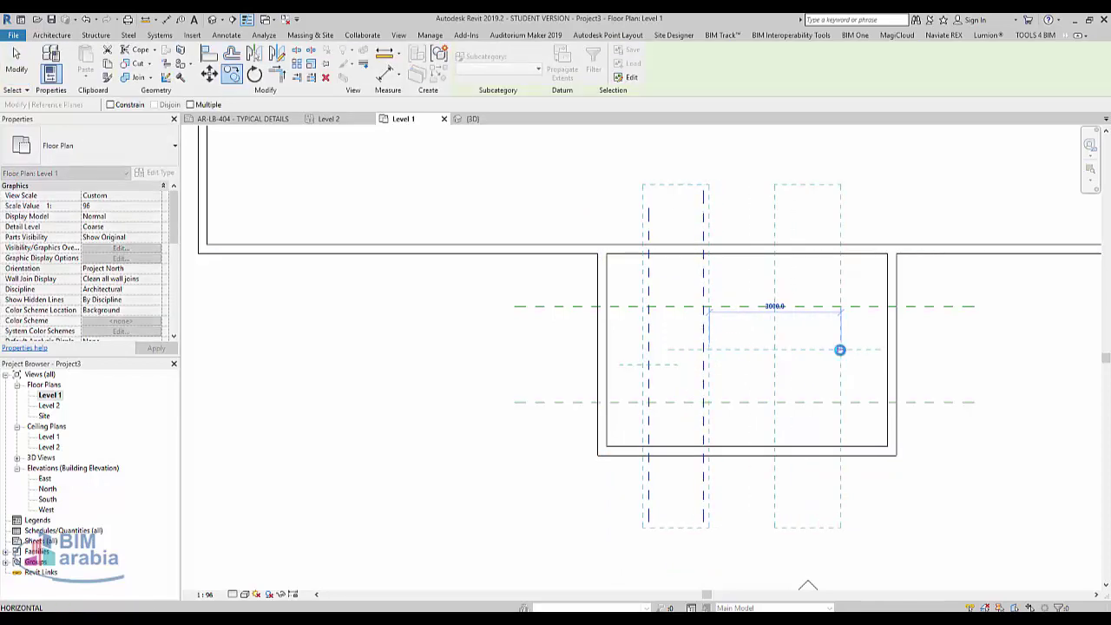
{"action": "left_click", "coordinate": [839, 354]}
{"action": "key", "text": "Escape"}
{"action": "key", "text": "Escape"}
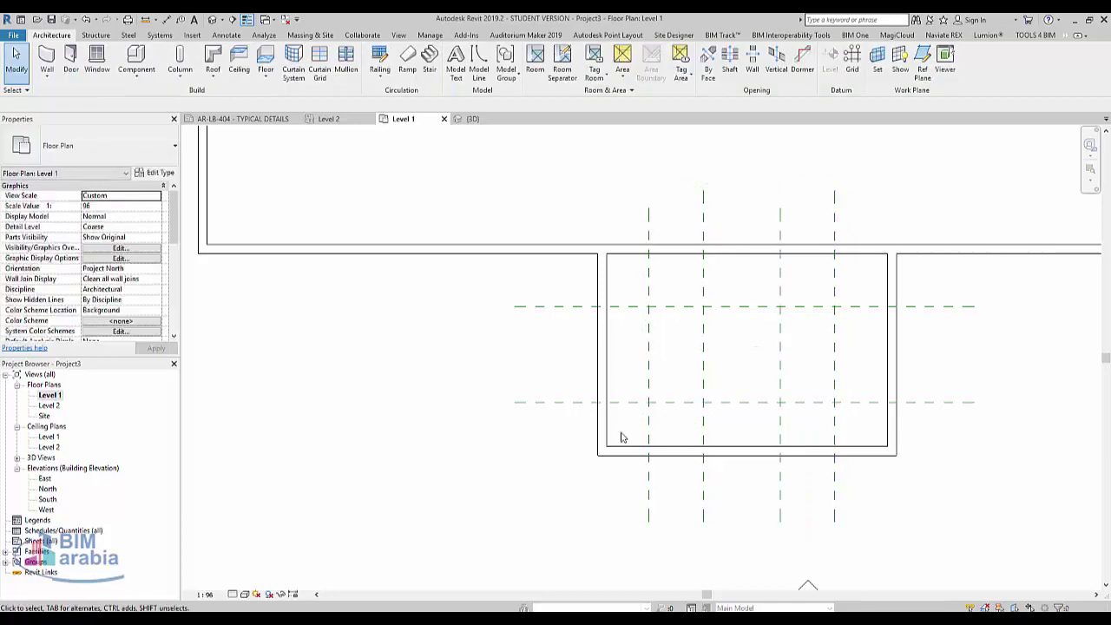
Step: Draw a section line, move it up through the annex, and go to the Section 1 view
{"action": "key", "text": "s"}
{"action": "key", "text": "e"}
{"action": "left_click", "coordinate": [1041, 493]}
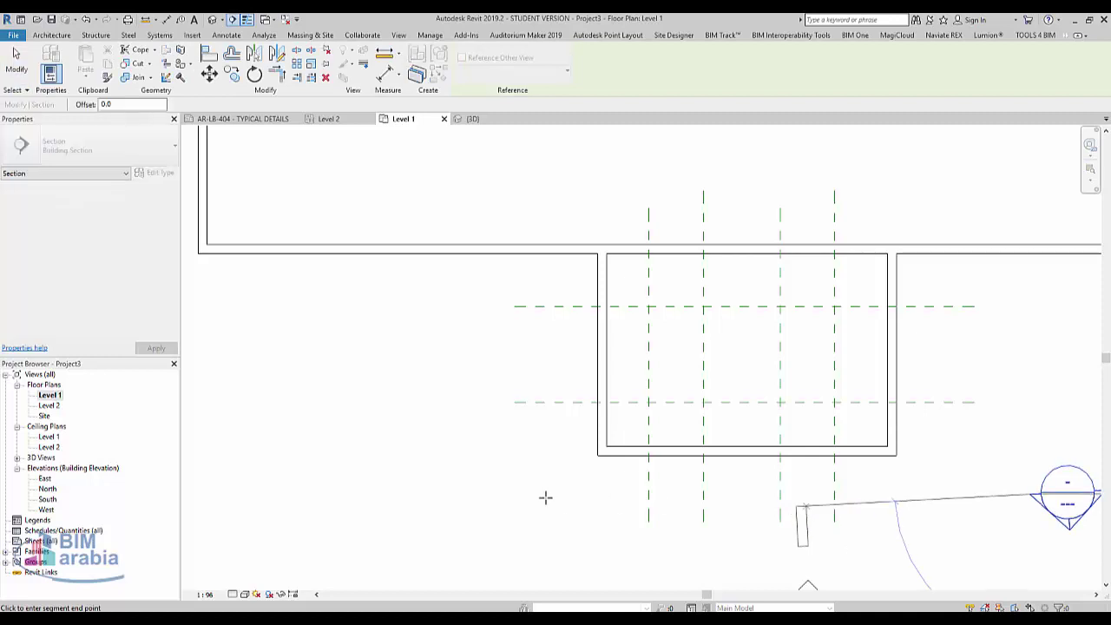
{"action": "left_click", "coordinate": [469, 493]}
{"action": "key", "text": "Escape"}
{"action": "left_click_drag", "start_coordinate": [943, 494], "coordinate": [937, 422]}
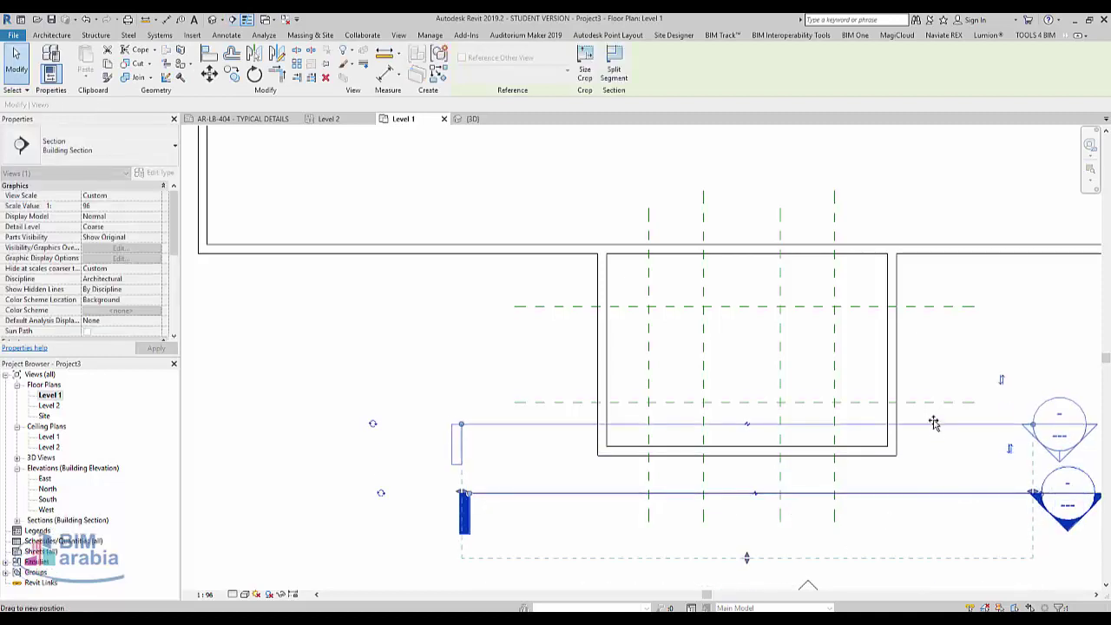
{"action": "right_click", "coordinate": [937, 444]}
{"action": "left_click", "coordinate": [968, 184]}
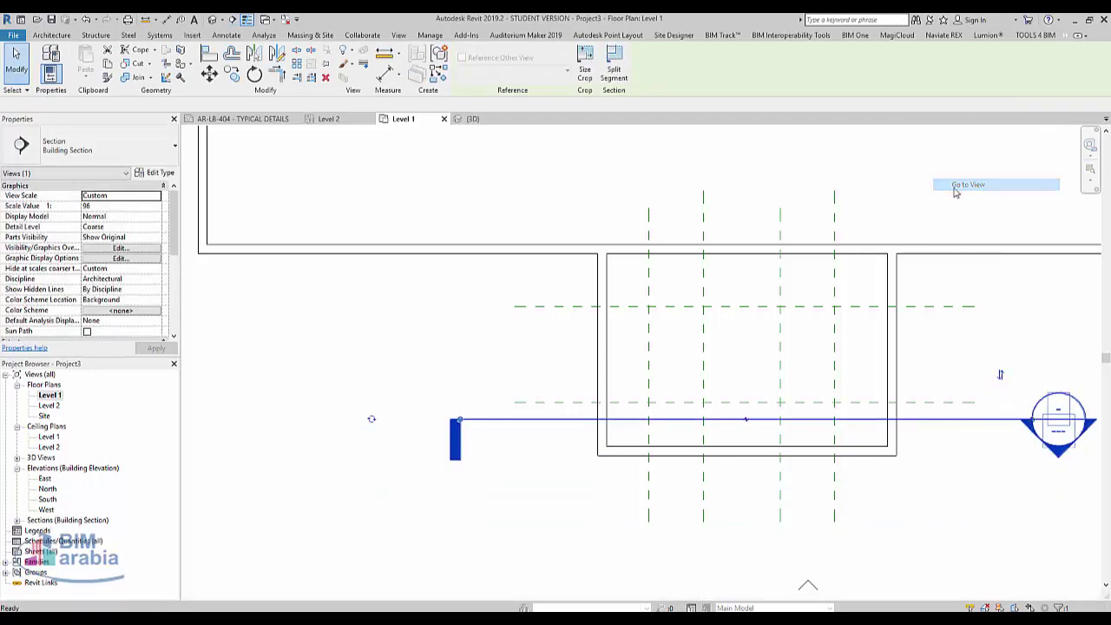
Step: Remove the section's crop limit and turn on shadows in Section 1
{"action": "scroll", "coordinate": [589, 389], "scroll_direction": "up", "scroll_amount": 3}
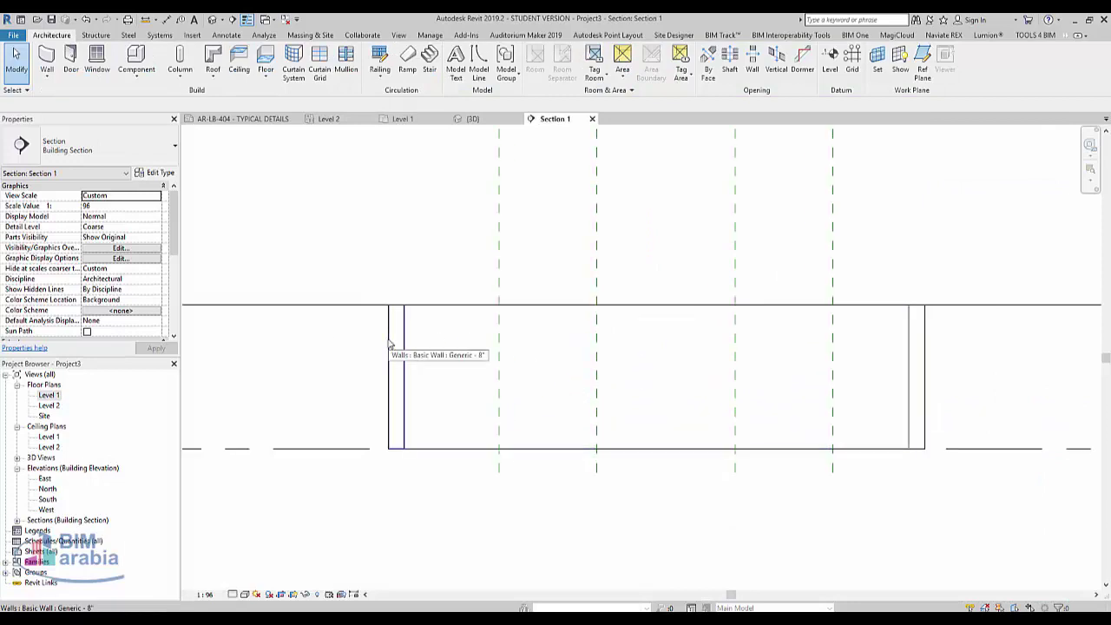
{"action": "left_click", "coordinate": [281, 595]}
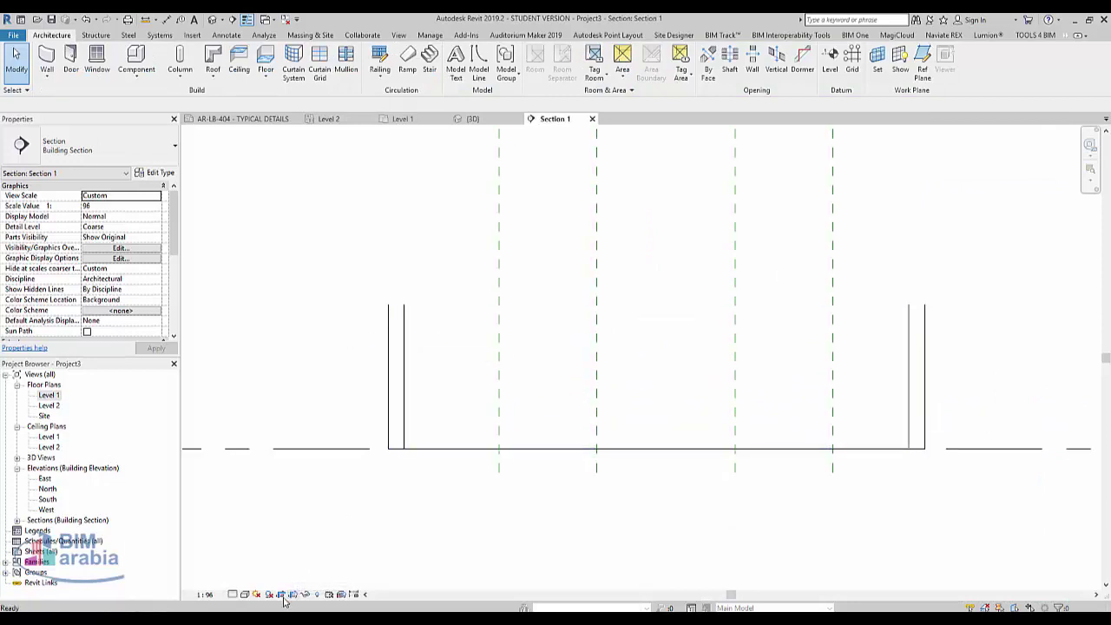
{"action": "left_click", "coordinate": [269, 596]}
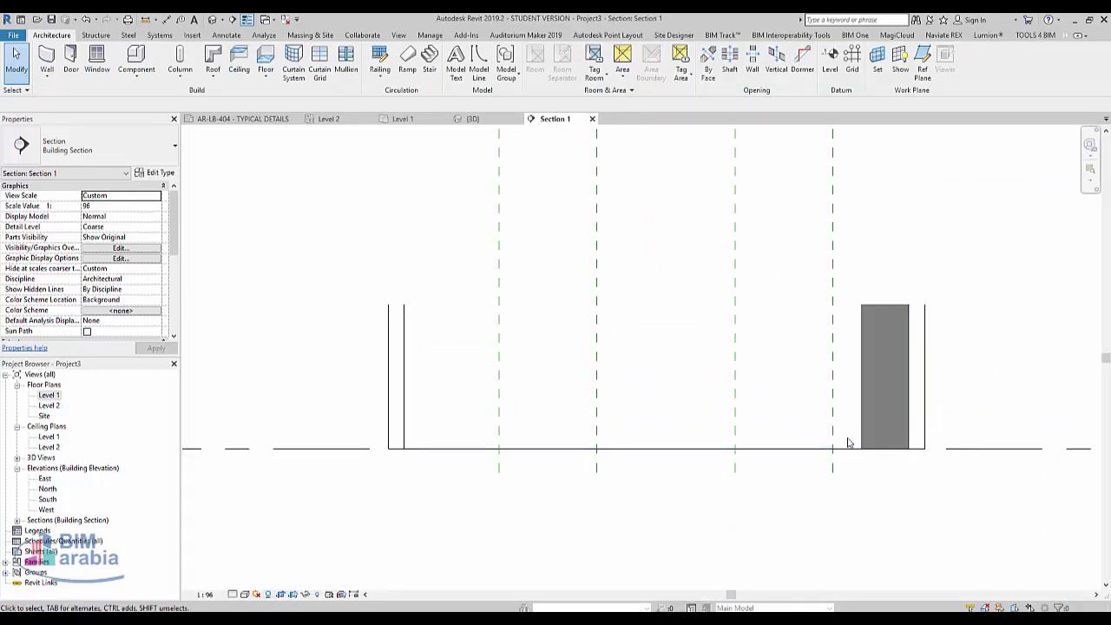
Step: Turn shadows back off, show the walls uncropped, and start Edit Profile on the annex wall
{"action": "left_click", "coordinate": [268, 595]}
{"action": "left_click", "coordinate": [289, 595]}
{"action": "scroll", "coordinate": [530, 464], "scroll_direction": "down", "scroll_amount": 3}
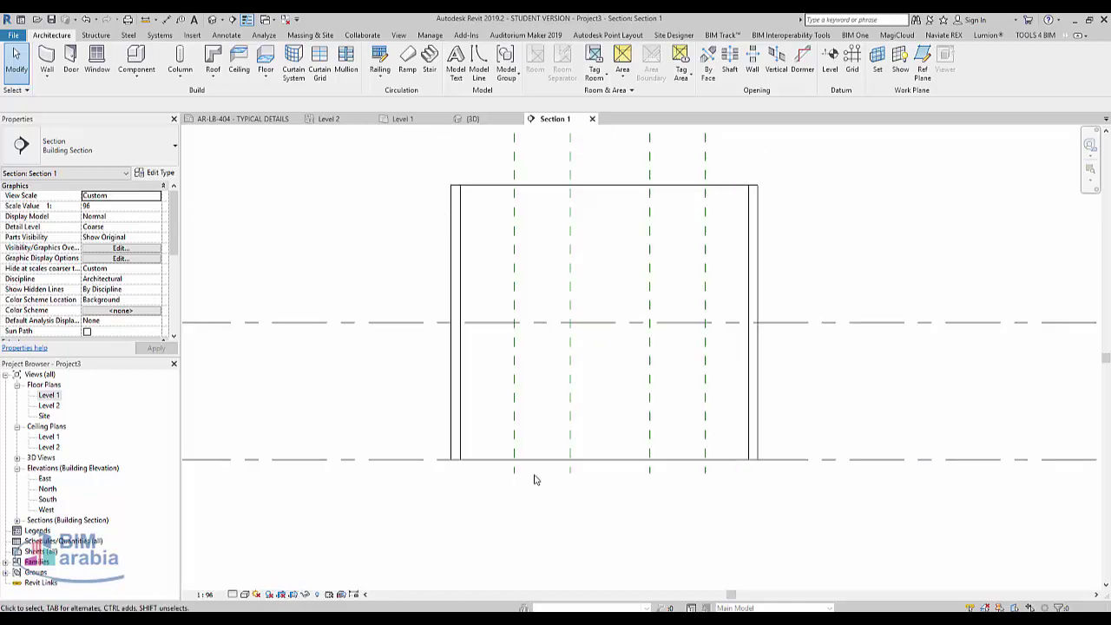
{"action": "left_click", "coordinate": [673, 399]}
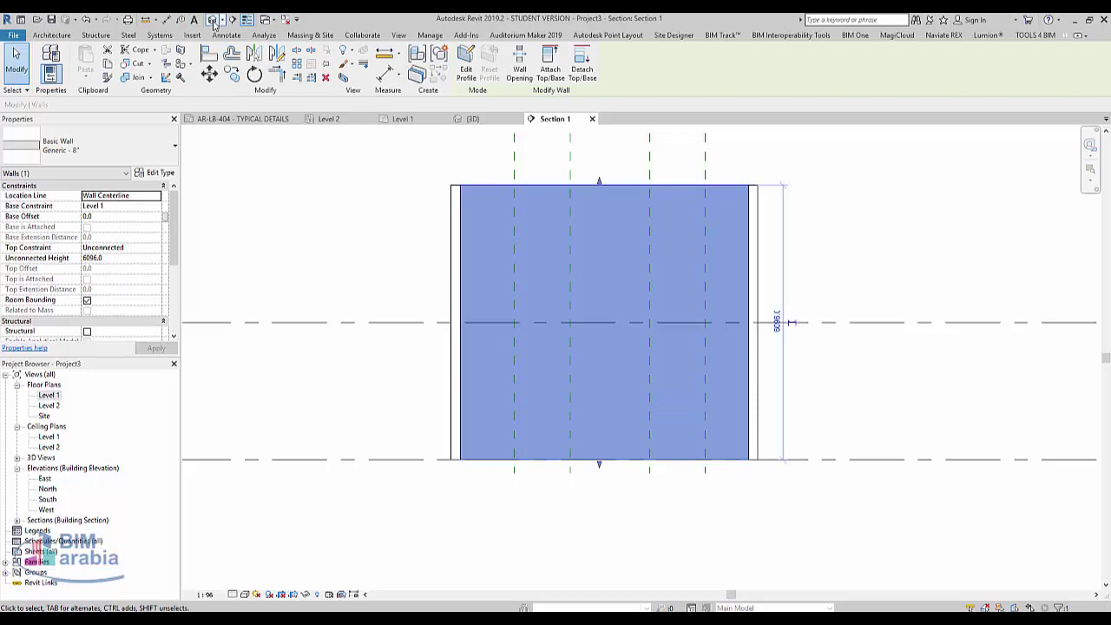
{"action": "scroll", "coordinate": [658, 422], "scroll_direction": "up", "scroll_amount": 2}
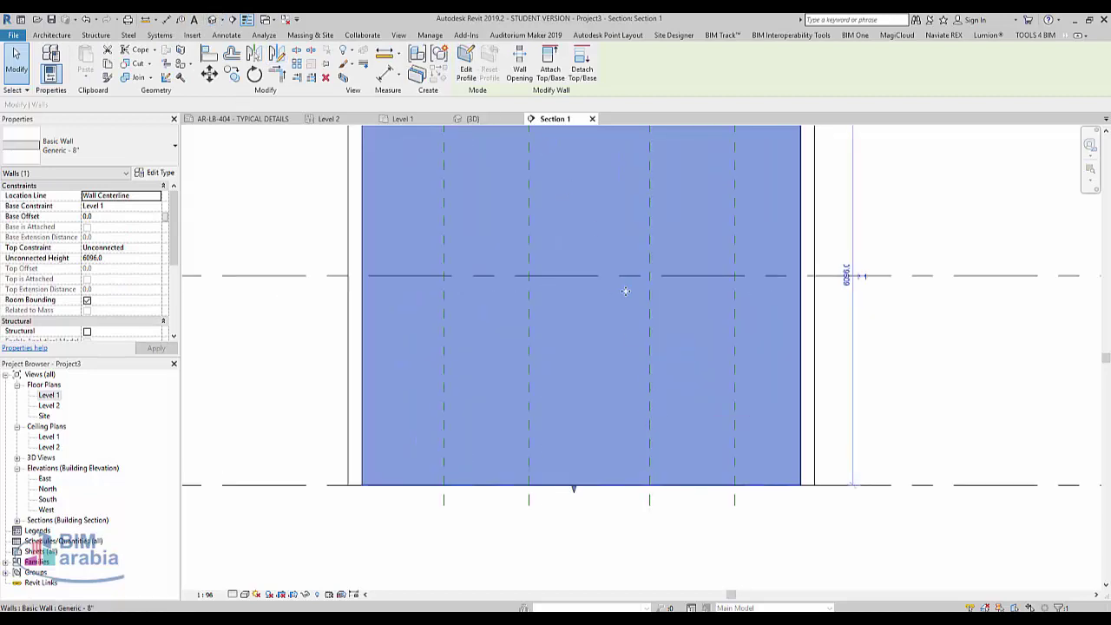
{"action": "left_click", "coordinate": [466, 71]}
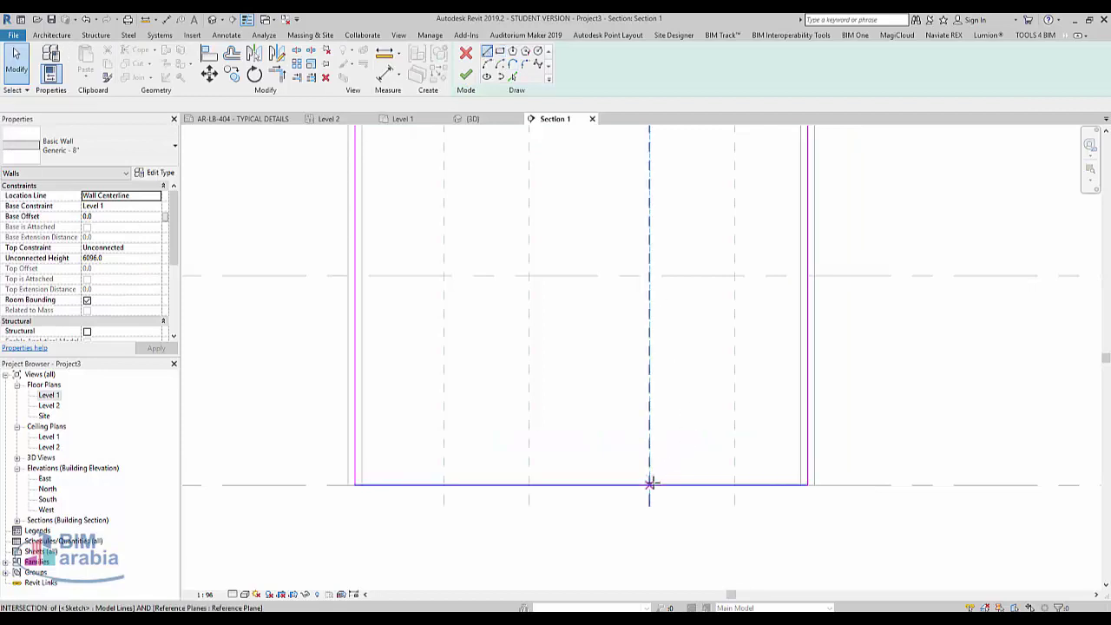
Step: Sketch the opening's two vertical edges from floor level up to Level 2
{"action": "key", "text": "l"}
{"action": "key", "text": "i"}
{"action": "left_click", "coordinate": [650, 484]}
{"action": "left_click", "coordinate": [650, 272]}
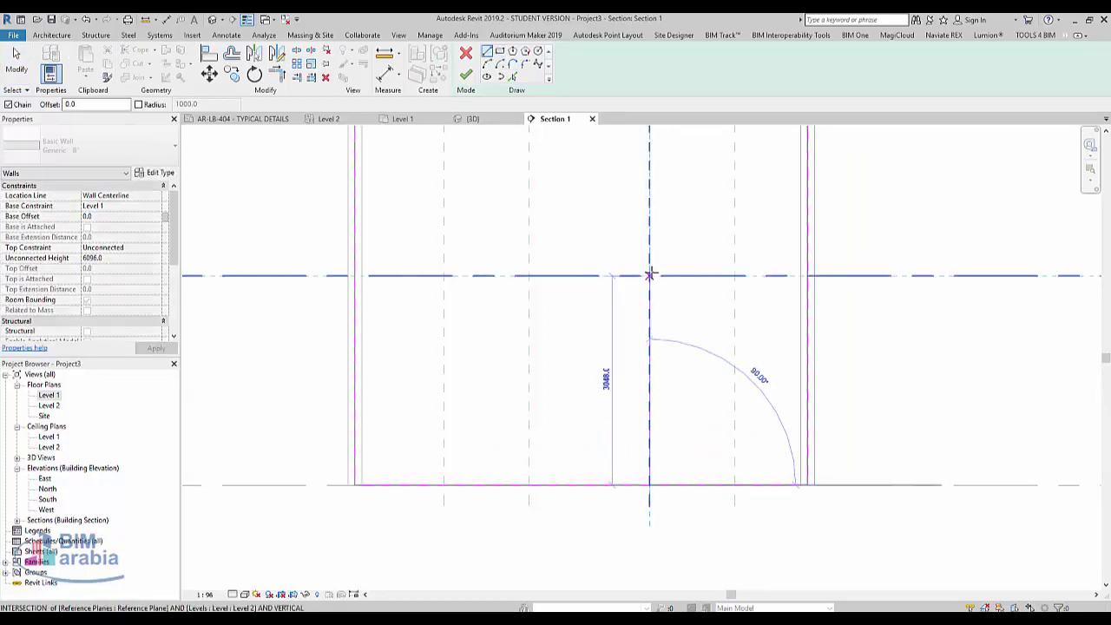
{"action": "key", "text": "Escape"}
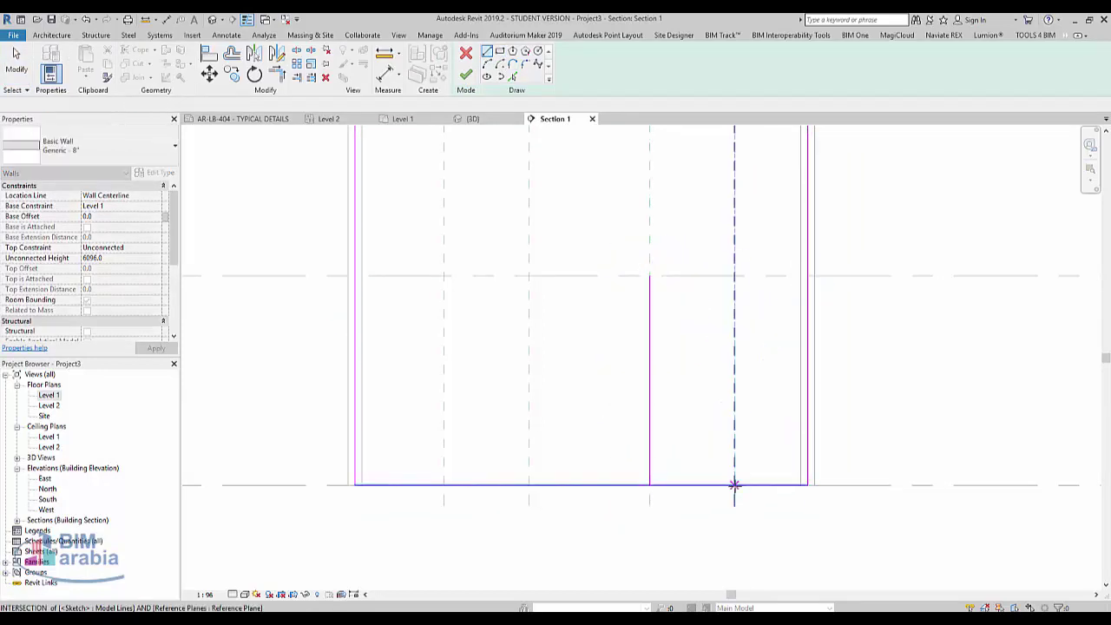
{"action": "left_click", "coordinate": [734, 483]}
{"action": "left_click", "coordinate": [734, 276]}
{"action": "key", "text": "Escape"}
Step: Add the opening's top edge at Level 2 and a 900 vertical centre guide line
{"action": "key", "text": "l"}
{"action": "key", "text": "i"}
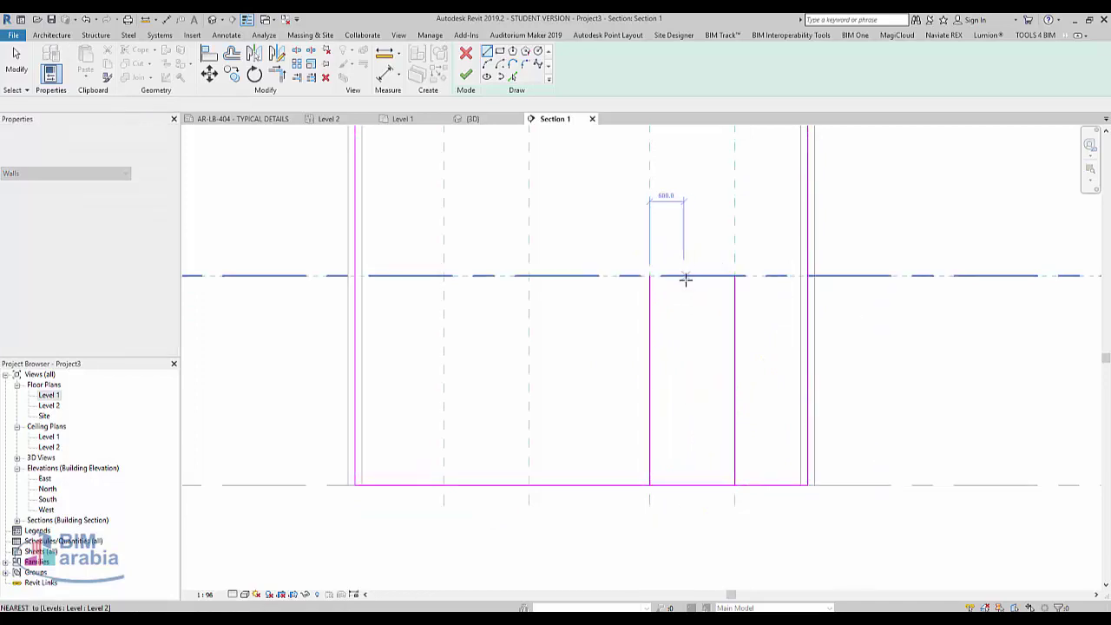
{"action": "left_click", "coordinate": [649, 276]}
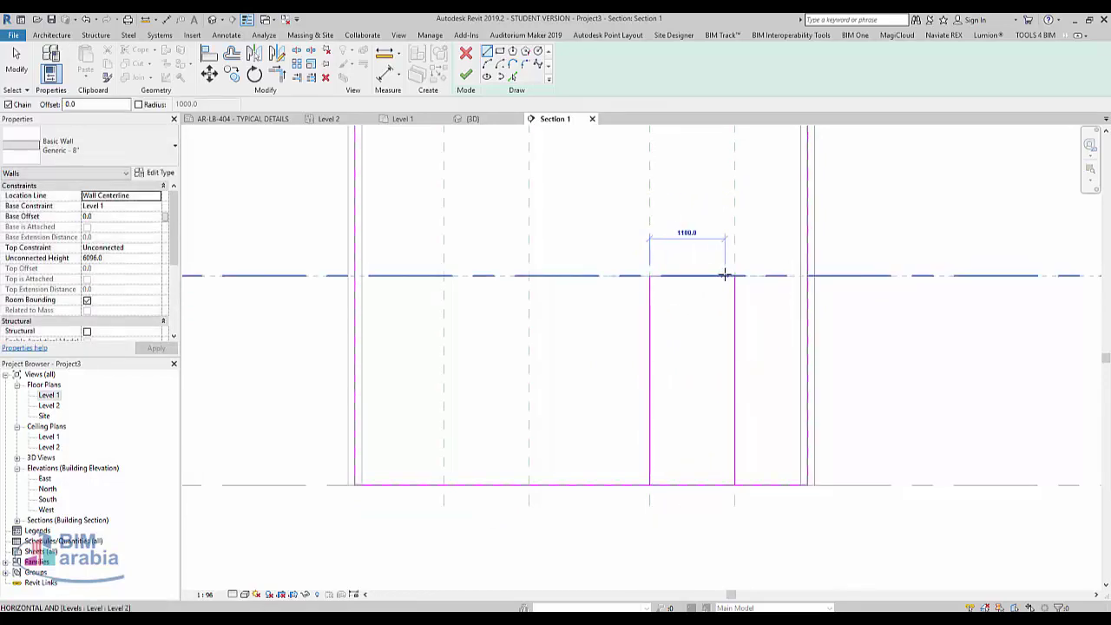
{"action": "left_click", "coordinate": [734, 275]}
{"action": "key", "text": "Escape"}
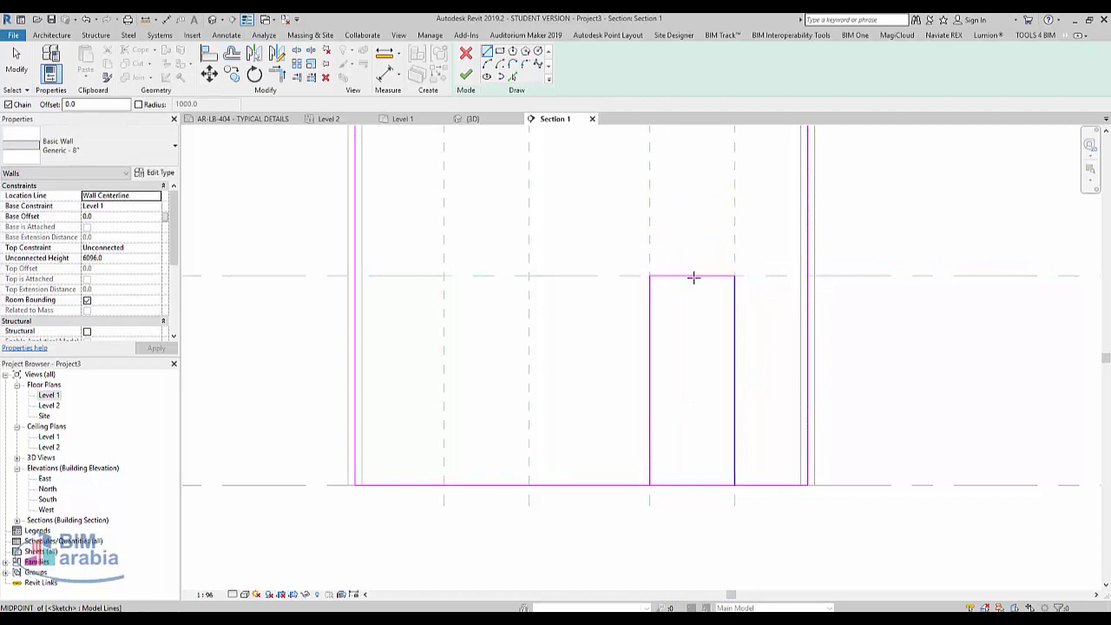
{"action": "left_click", "coordinate": [692, 276]}
{"action": "left_click", "coordinate": [691, 217]}
{"action": "key", "text": "Escape"}
{"action": "key", "text": "Escape"}
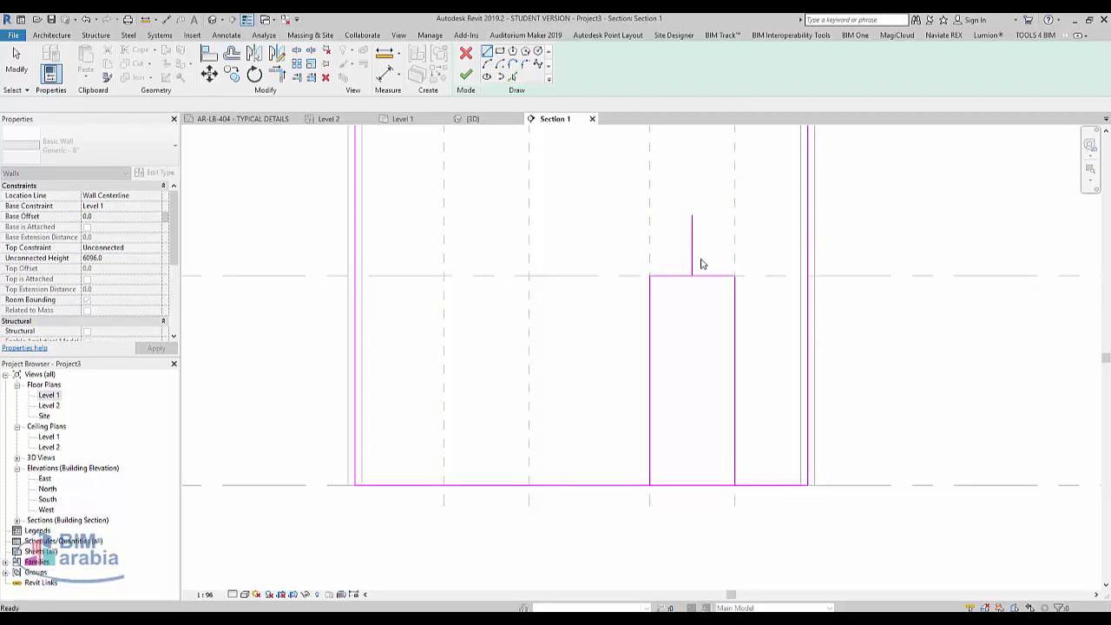
{"action": "left_click", "coordinate": [692, 238]}
{"action": "scroll", "coordinate": [691, 219], "scroll_direction": "up", "scroll_amount": 2}
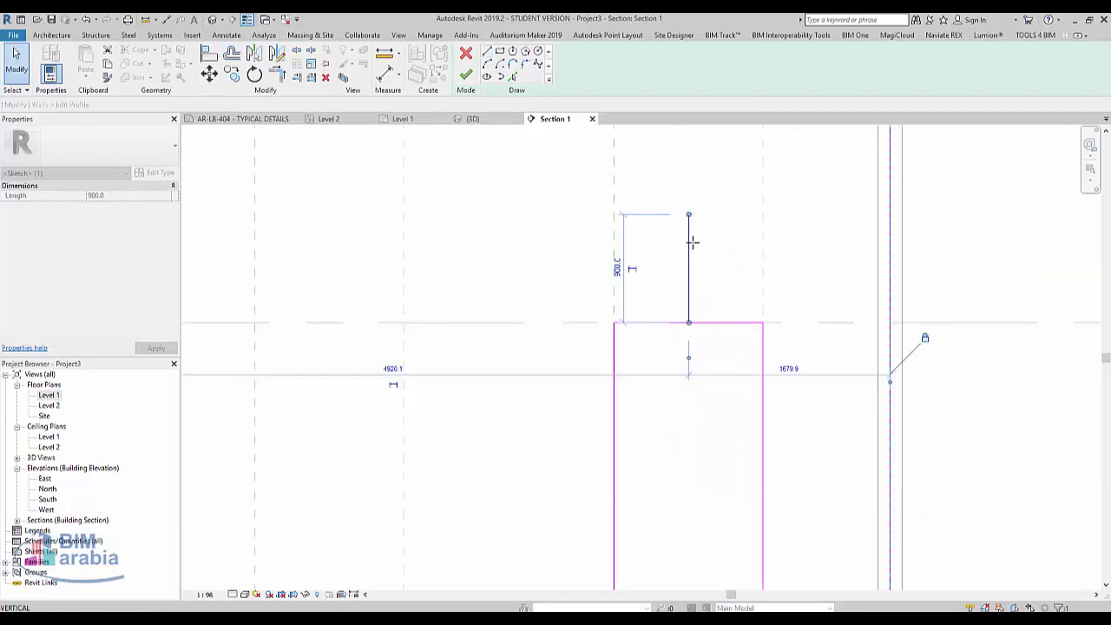
Step: Sketch a semicircular arc spanning the opening's top corners
{"action": "key", "text": "l"}
{"action": "key", "text": "i"}
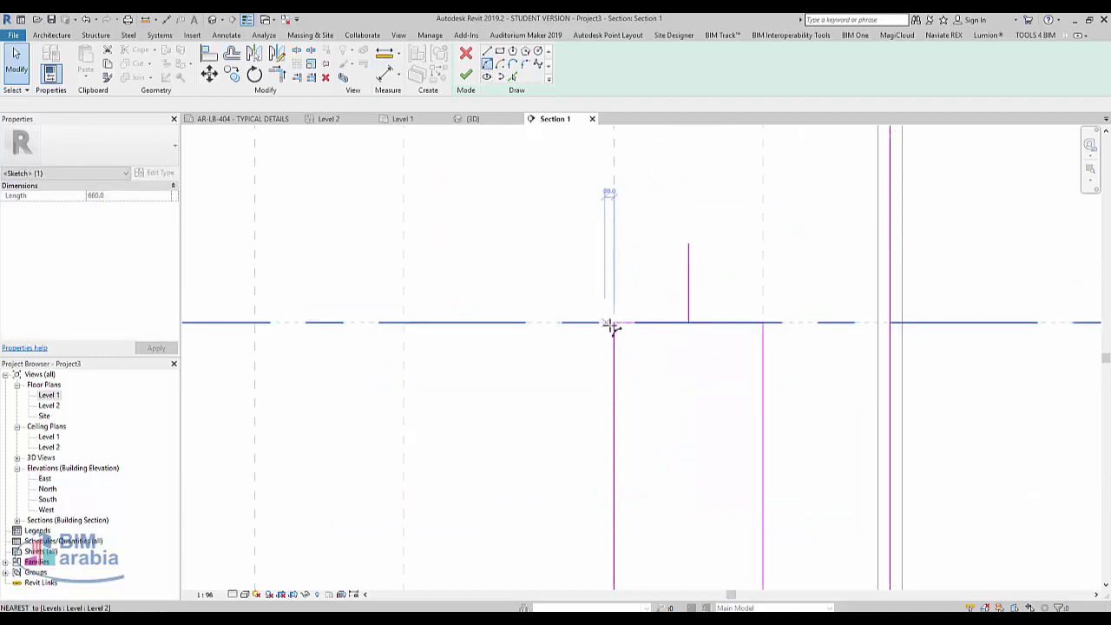
{"action": "left_click", "coordinate": [613, 324]}
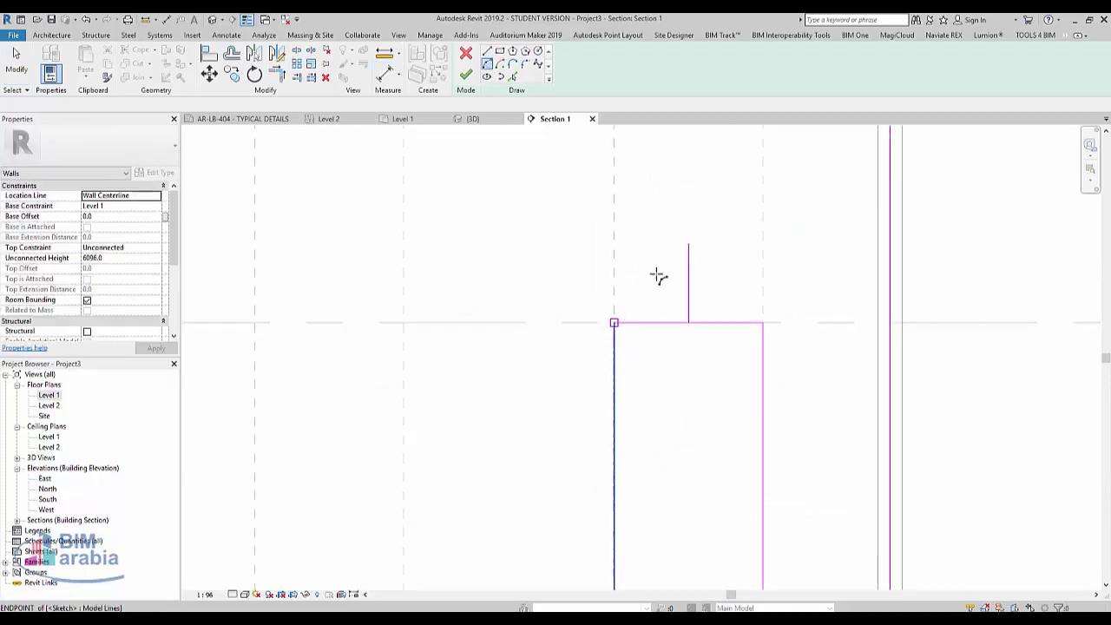
{"action": "left_click", "coordinate": [689, 244]}
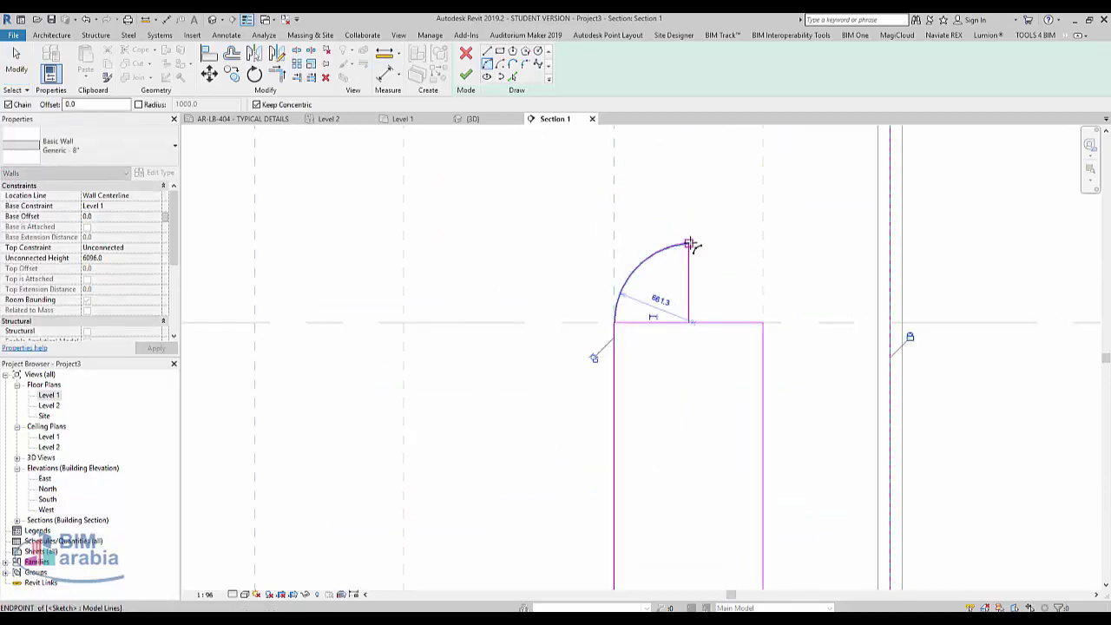
{"action": "scroll", "coordinate": [762, 323], "scroll_direction": "up", "scroll_amount": 3}
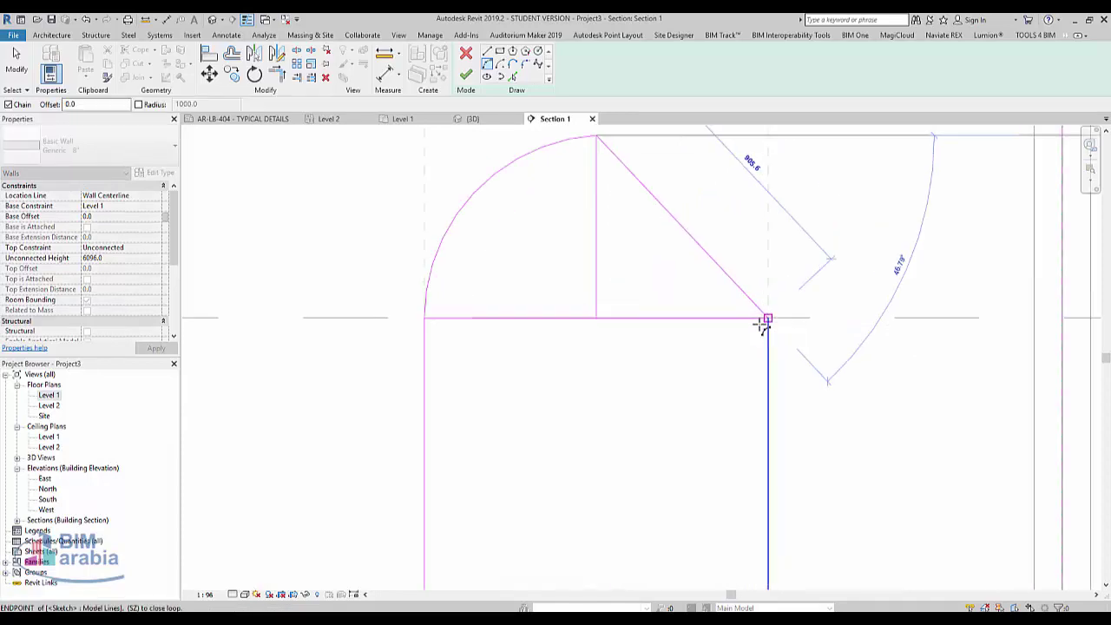
{"action": "left_click", "coordinate": [767, 318]}
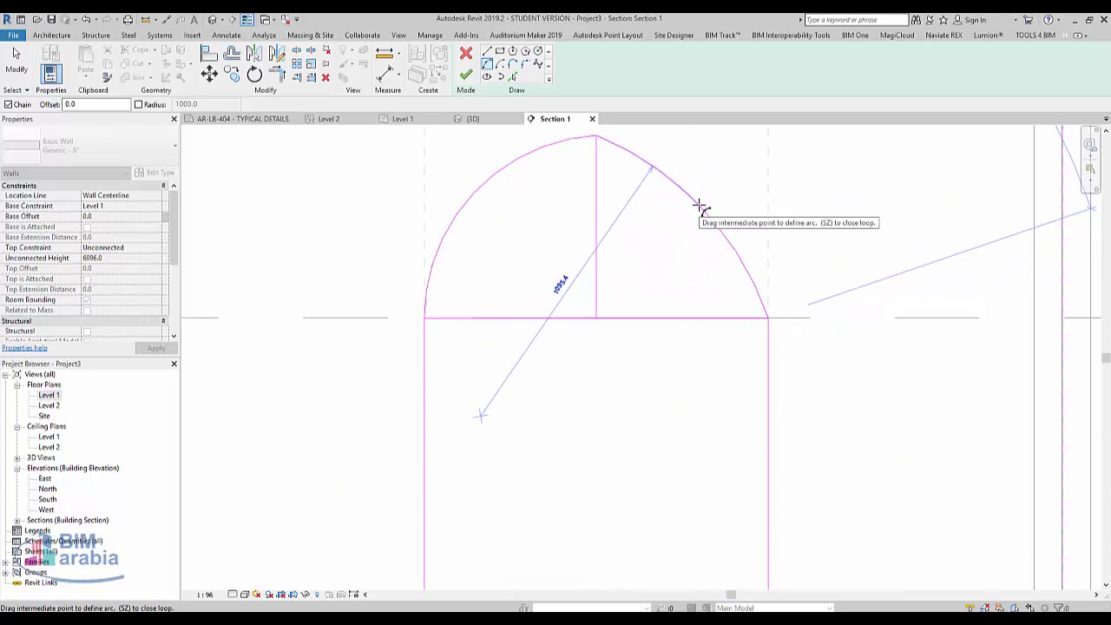
{"action": "left_click", "coordinate": [701, 208]}
{"action": "scroll", "coordinate": [677, 372], "scroll_direction": "down", "scroll_amount": 1}
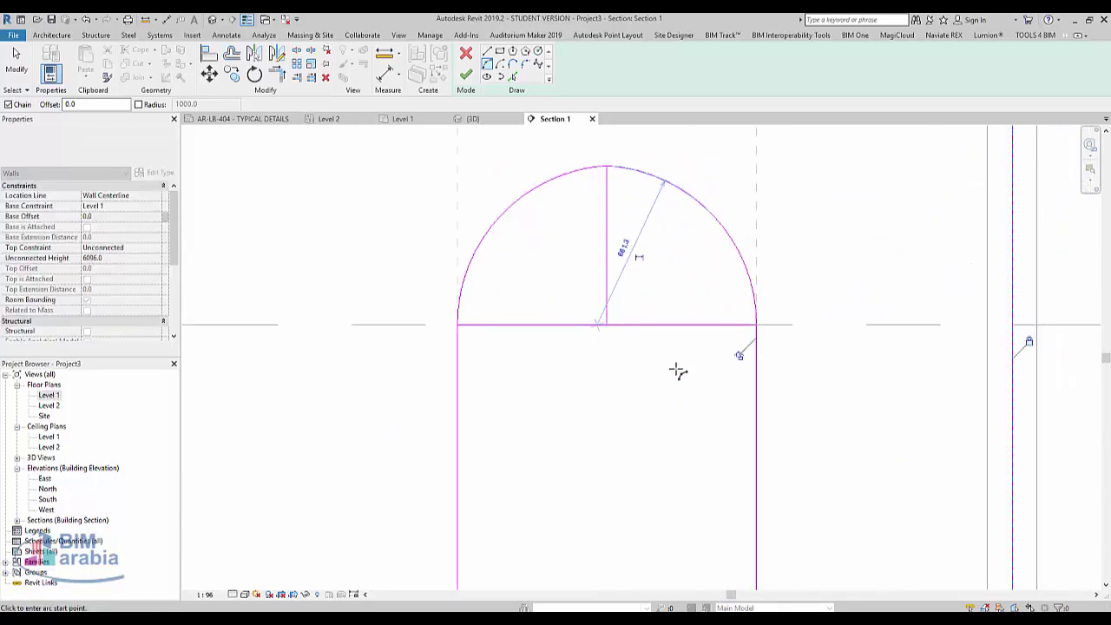
{"action": "scroll", "coordinate": [678, 371], "scroll_direction": "down", "scroll_amount": 2}
{"action": "key", "text": "Escape"}
Step: Delete the vertical helper line and the horizontal line beneath the arch
{"action": "left_click", "coordinate": [637, 293]}
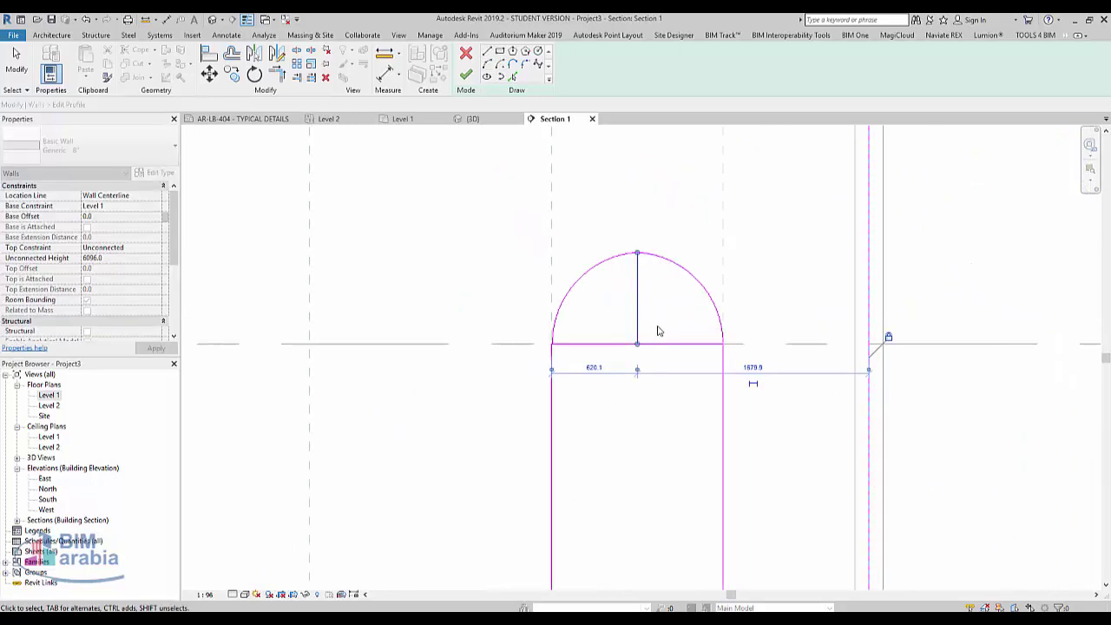
{"action": "key", "text": "Delete"}
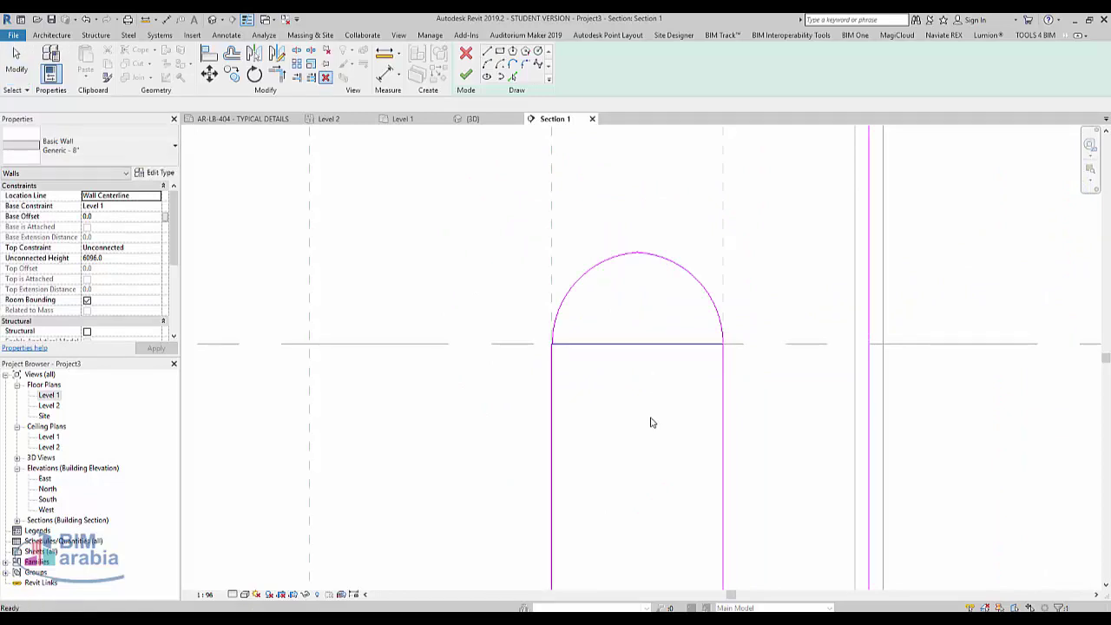
{"action": "key", "text": "Delete"}
{"action": "scroll", "coordinate": [678, 311], "scroll_direction": "down", "scroll_amount": 3}
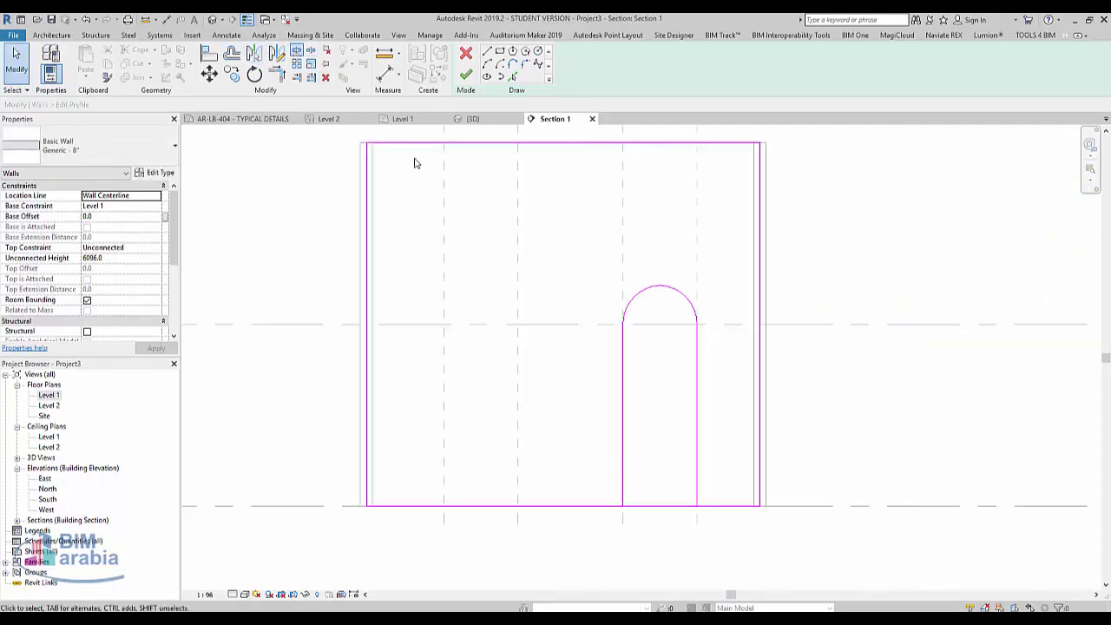
Step: Split and trim the wall's bottom profile line at the first arch's side
{"action": "key", "text": "s"}
{"action": "key", "text": "l"}
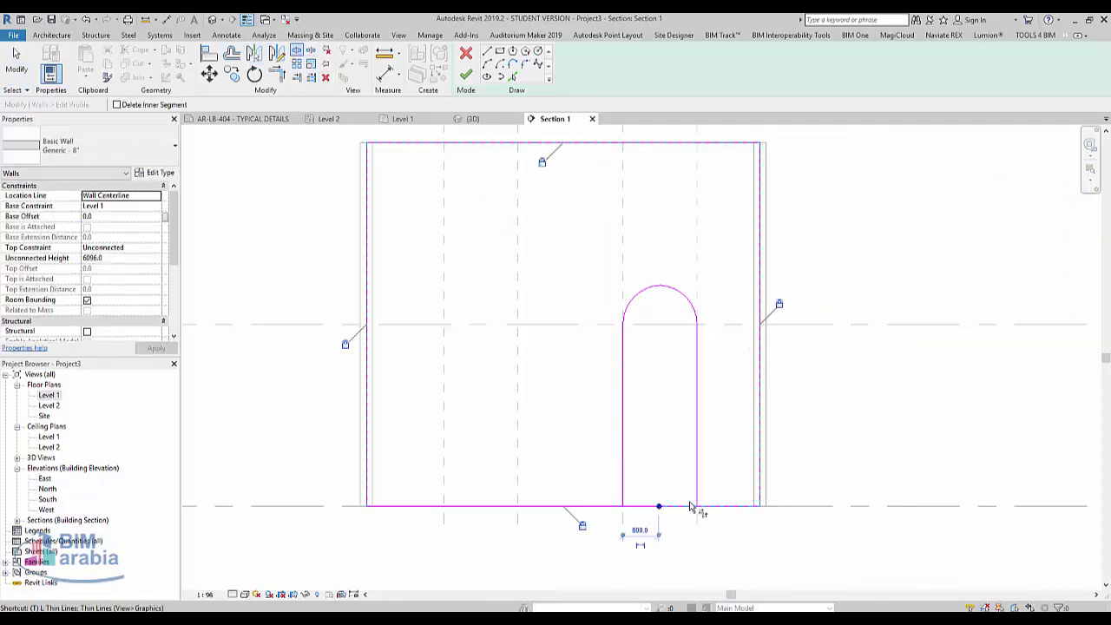
{"action": "key", "text": "t"}
{"action": "key", "text": "r"}
{"action": "left_click", "coordinate": [697, 479]}
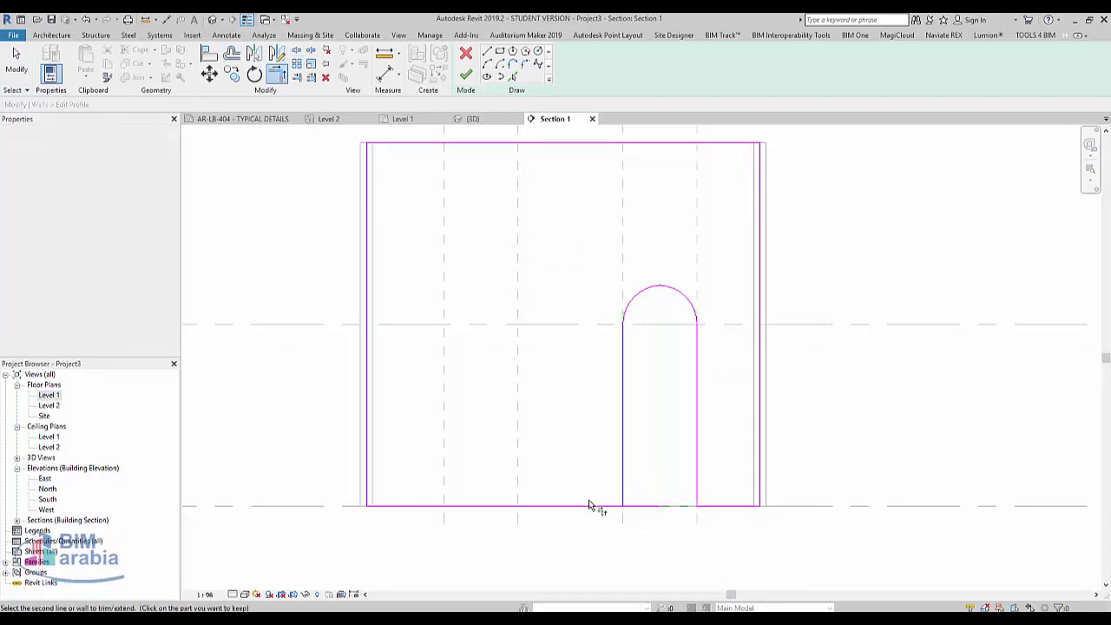
{"action": "left_click", "coordinate": [588, 504]}
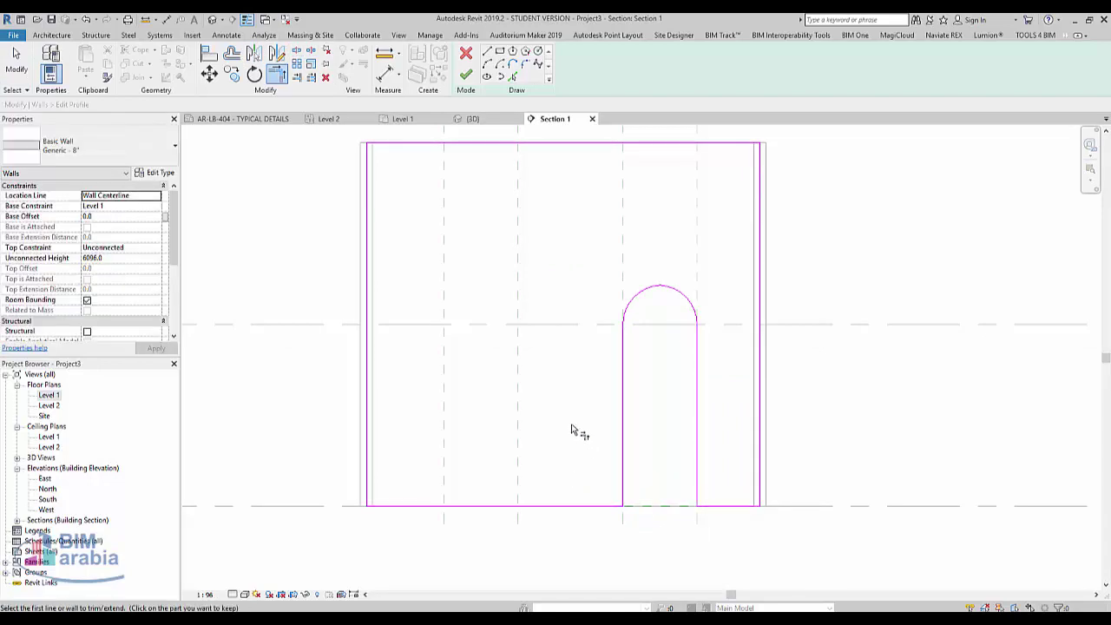
{"action": "key", "text": "Escape"}
Step: Copy the whole arch outline to the left between the other reference planes
{"action": "left_click_drag", "start_coordinate": [555, 271], "coordinate": [734, 546]}
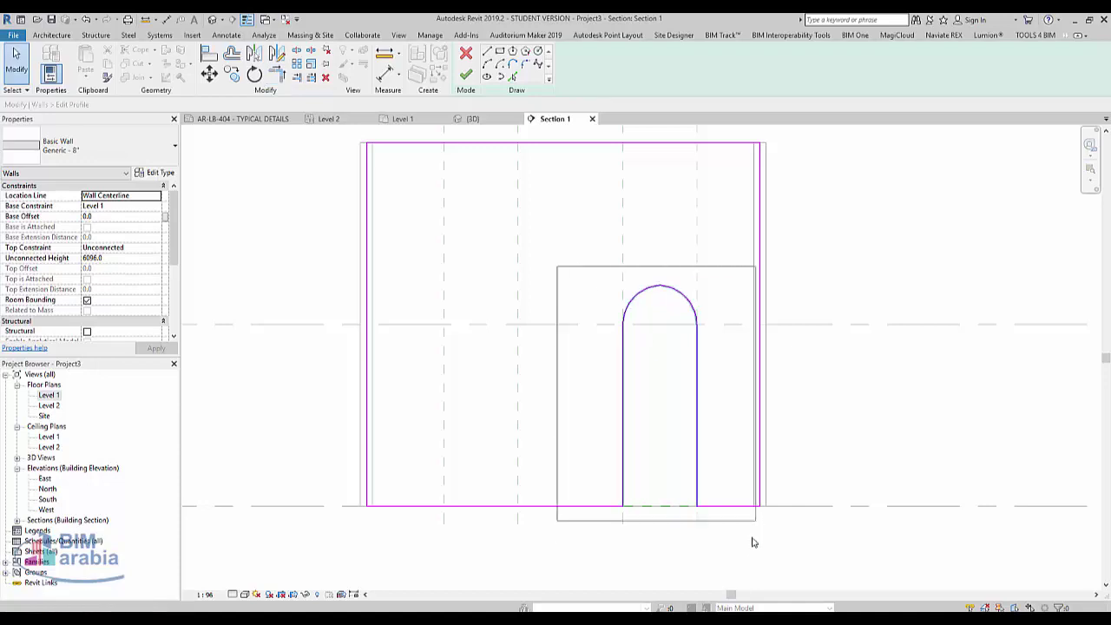
{"action": "key", "text": "m"}
{"action": "key", "text": "v"}
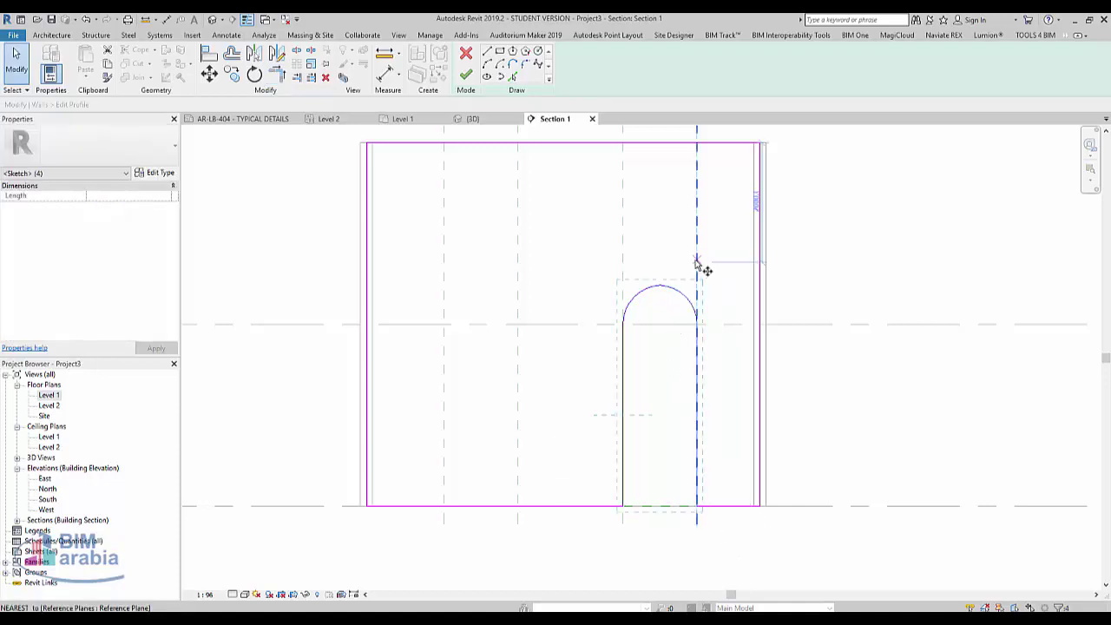
{"action": "left_click", "coordinate": [697, 264]}
{"action": "left_click", "coordinate": [518, 265]}
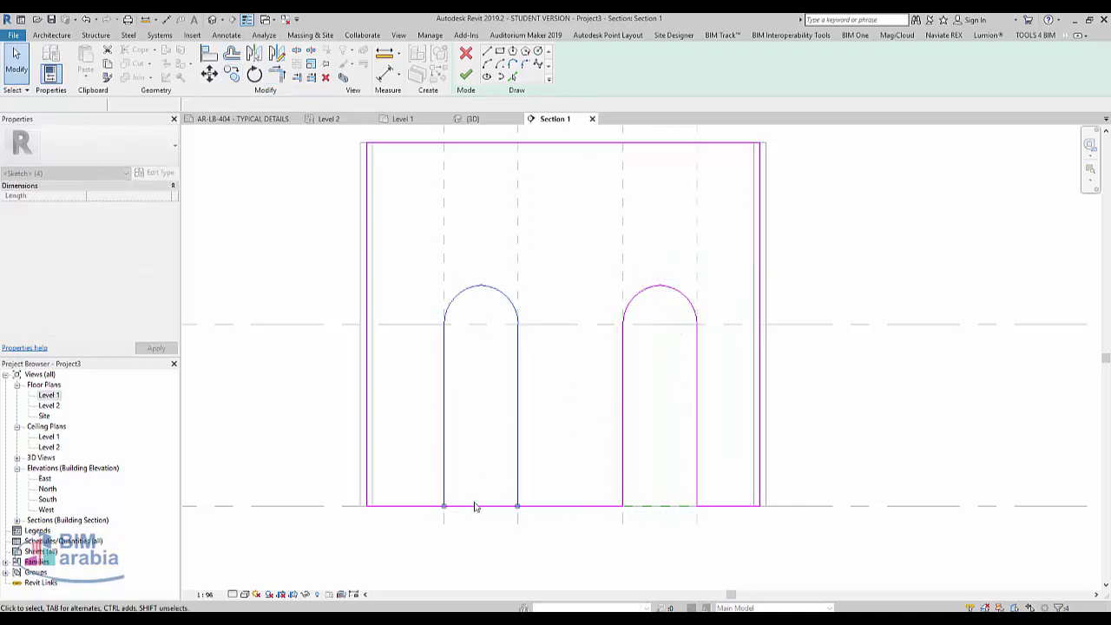
Step: Split and trim the bottom line under the new arch, then finish the profile
{"action": "key", "text": "s"}
{"action": "key", "text": "l"}
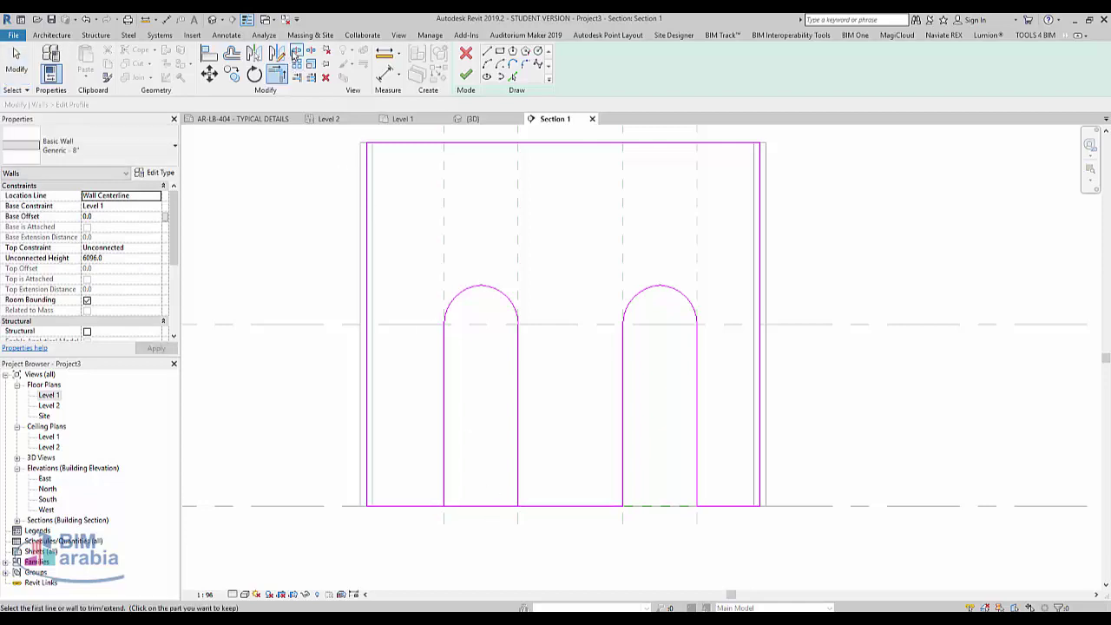
{"action": "left_click", "coordinate": [473, 506]}
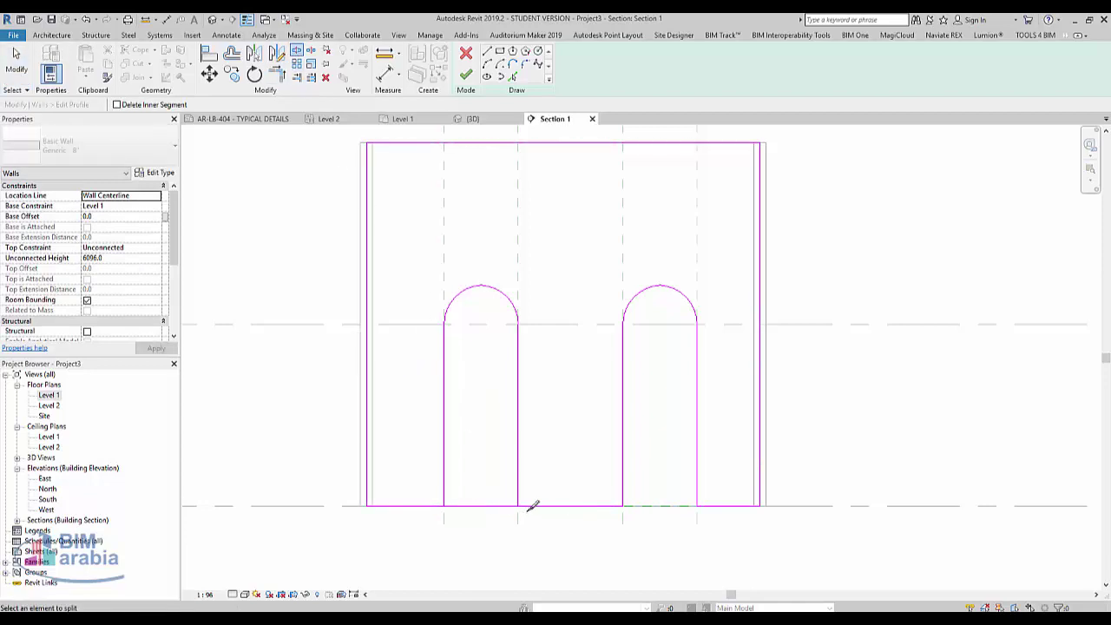
{"action": "key", "text": "Escape"}
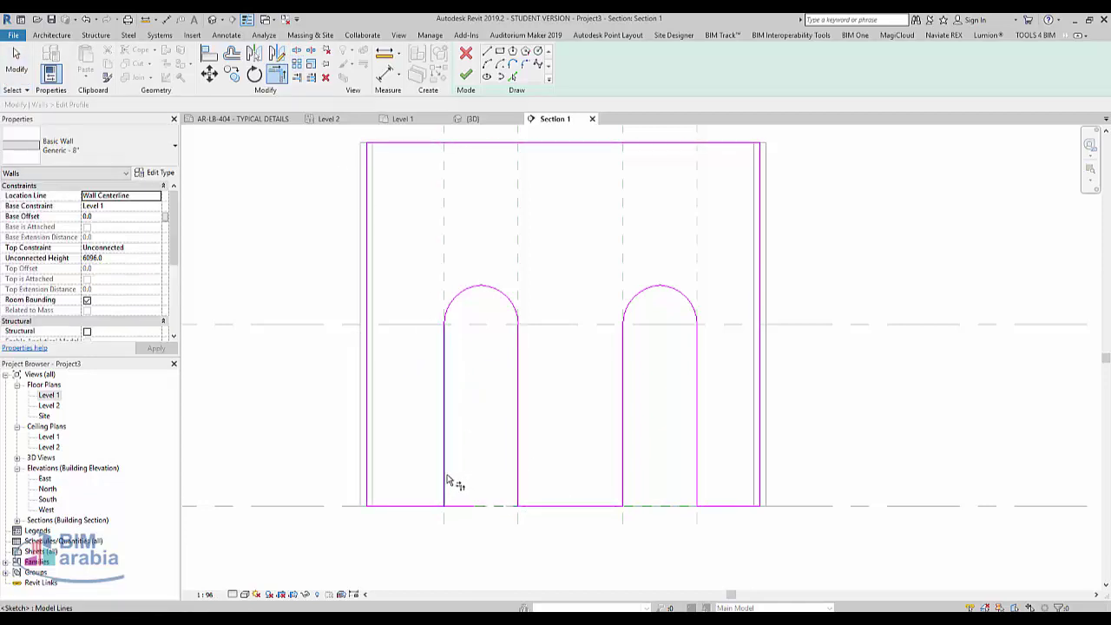
{"action": "left_click", "coordinate": [445, 479]}
{"action": "left_click", "coordinate": [466, 75]}
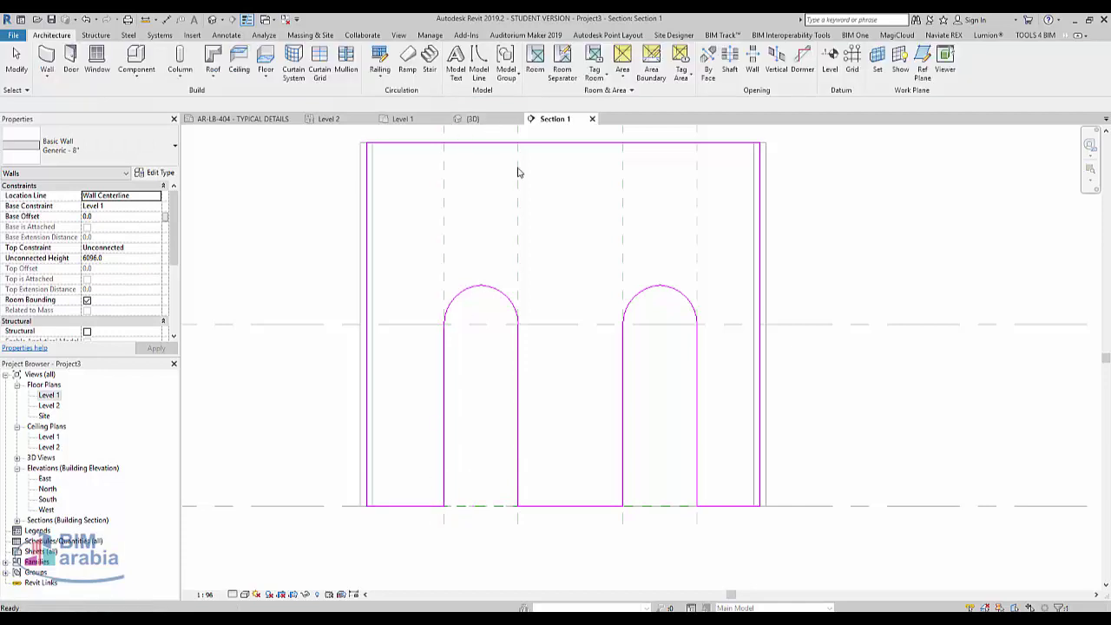
Step: Inspect the two arched openings in the default 3D view, then return to the Level 1 plan
{"action": "left_click", "coordinate": [214, 19]}
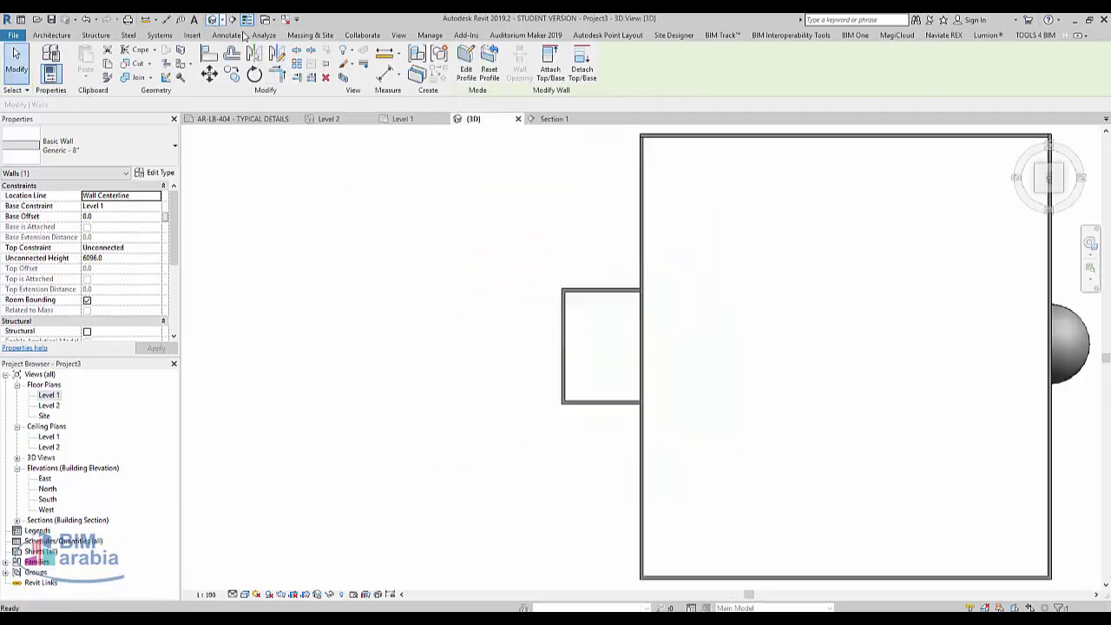
{"action": "key", "text": "Escape"}
{"action": "middle_click_drag", "start_coordinate": [644, 512], "coordinate": [774, 215], "text": "shift"}
{"action": "middle_click_drag", "start_coordinate": [775, 295], "coordinate": [565, 437]}
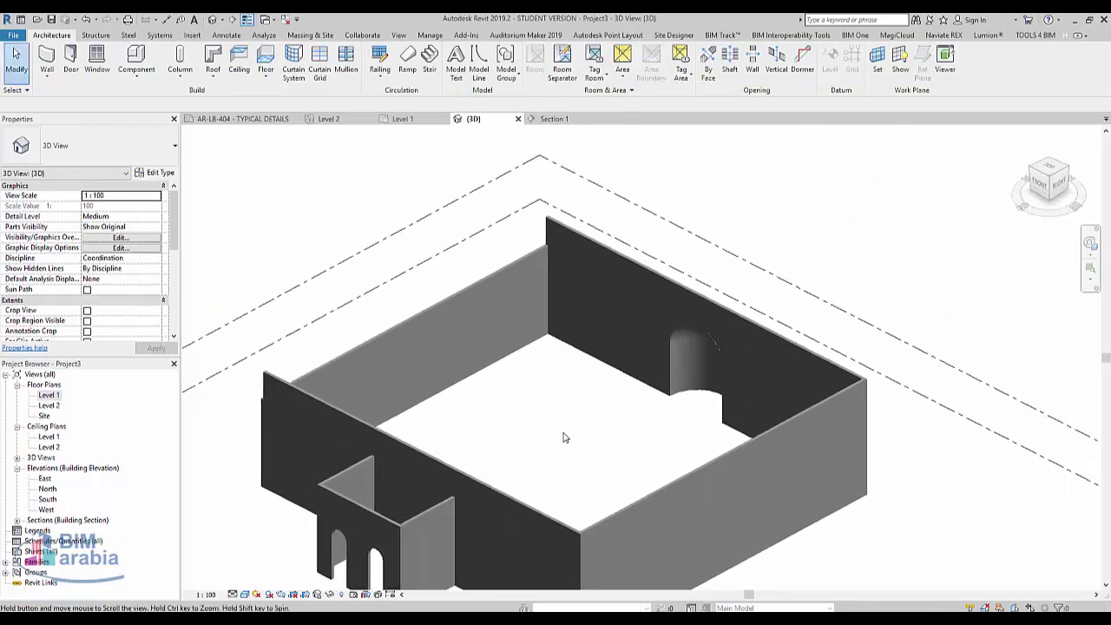
{"action": "double_click", "coordinate": [49, 396]}
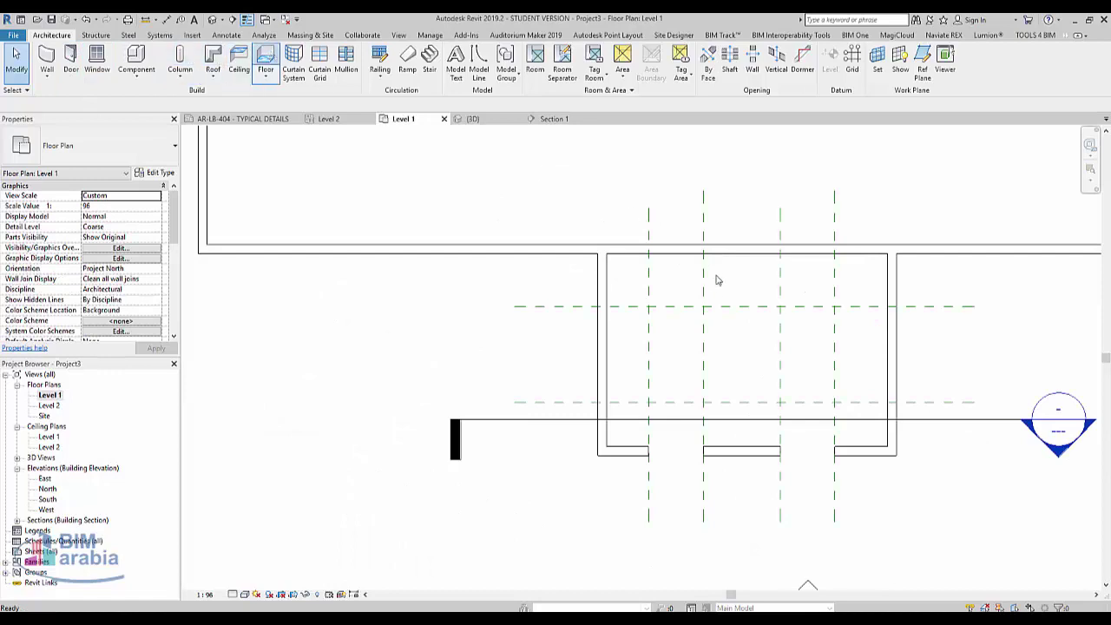
{"action": "scroll", "coordinate": [592, 489], "scroll_direction": "down", "scroll_amount": 3}
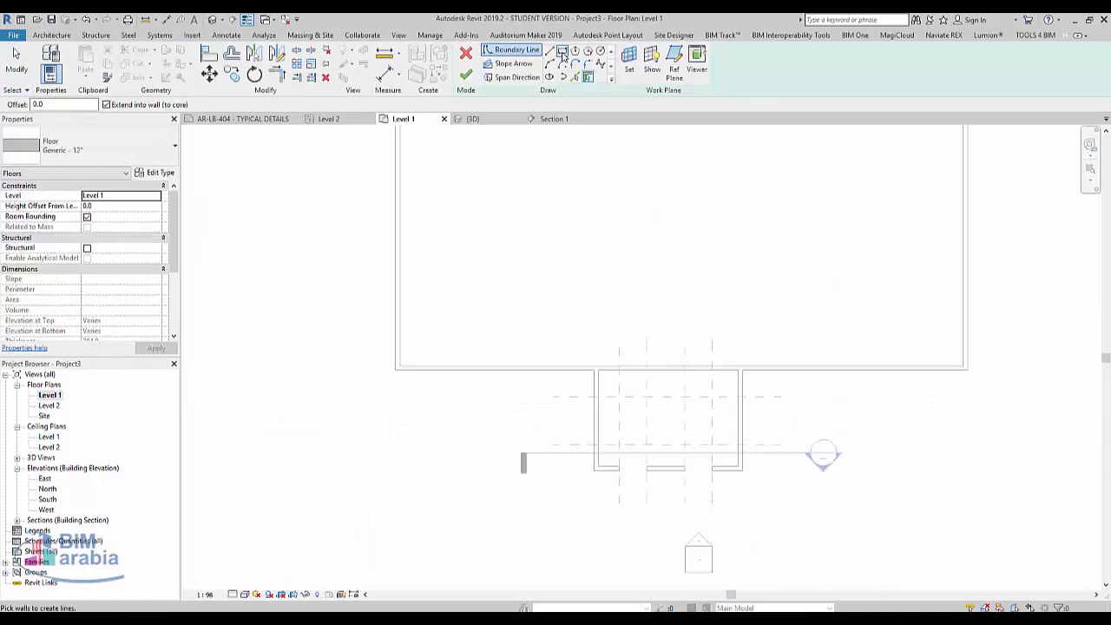
Step: Pick the room and annex walls as floor boundary edges, flipping the annex edges outward
{"action": "left_click", "coordinate": [526, 378]}
{"action": "left_click", "coordinate": [397, 330]}
{"action": "scroll", "coordinate": [414, 515], "scroll_direction": "down", "scroll_amount": 3}
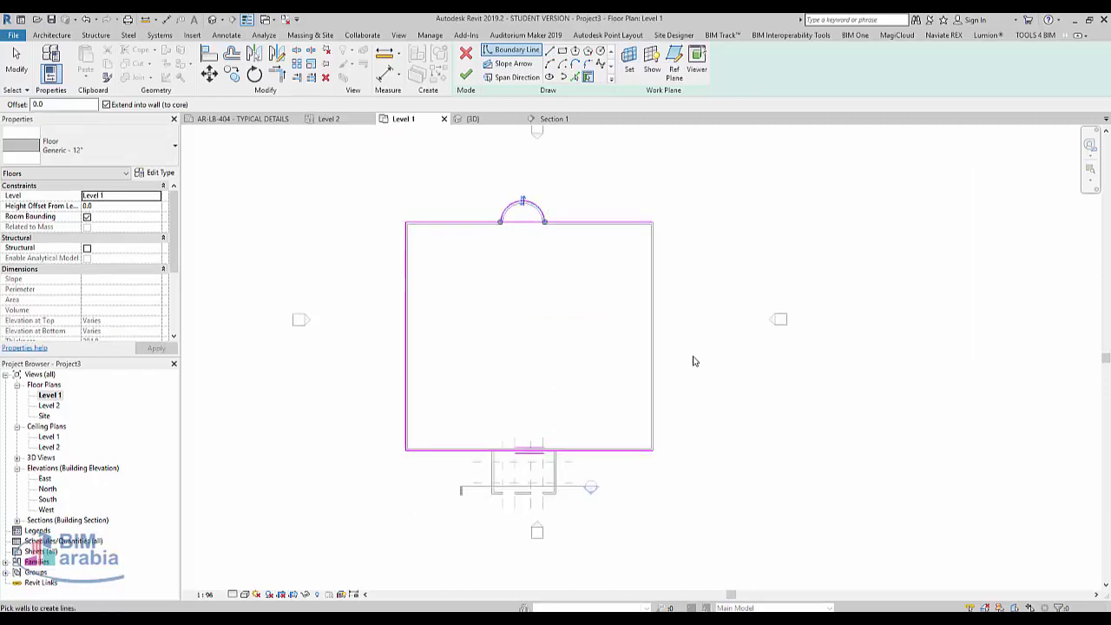
{"action": "left_click", "coordinate": [655, 374]}
{"action": "scroll", "coordinate": [555, 531], "scroll_direction": "up", "scroll_amount": 3}
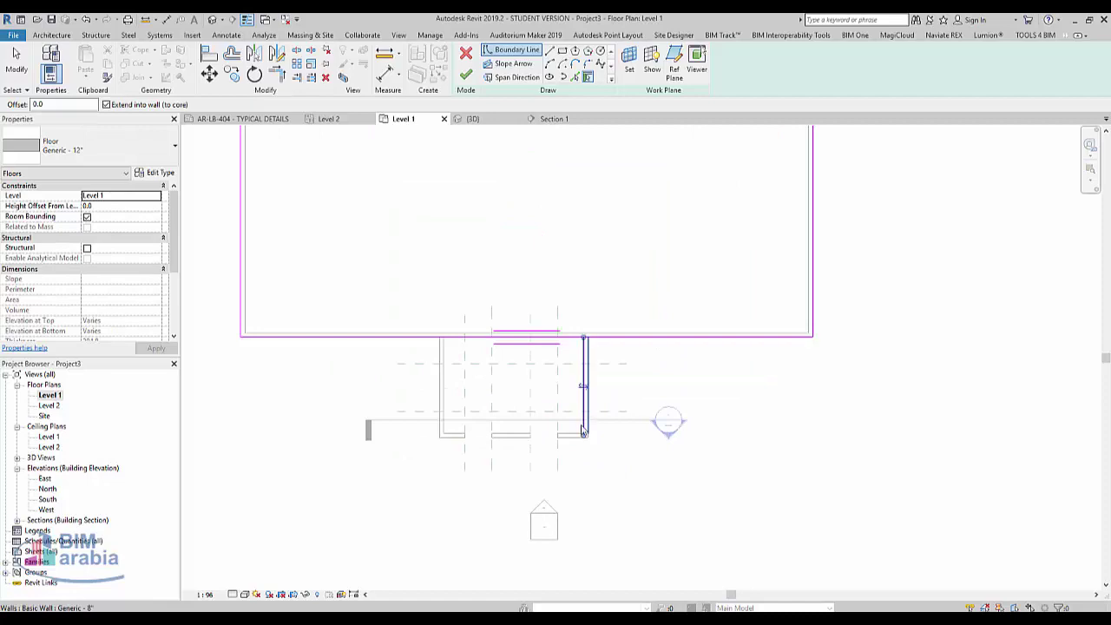
{"action": "left_click", "coordinate": [573, 446]}
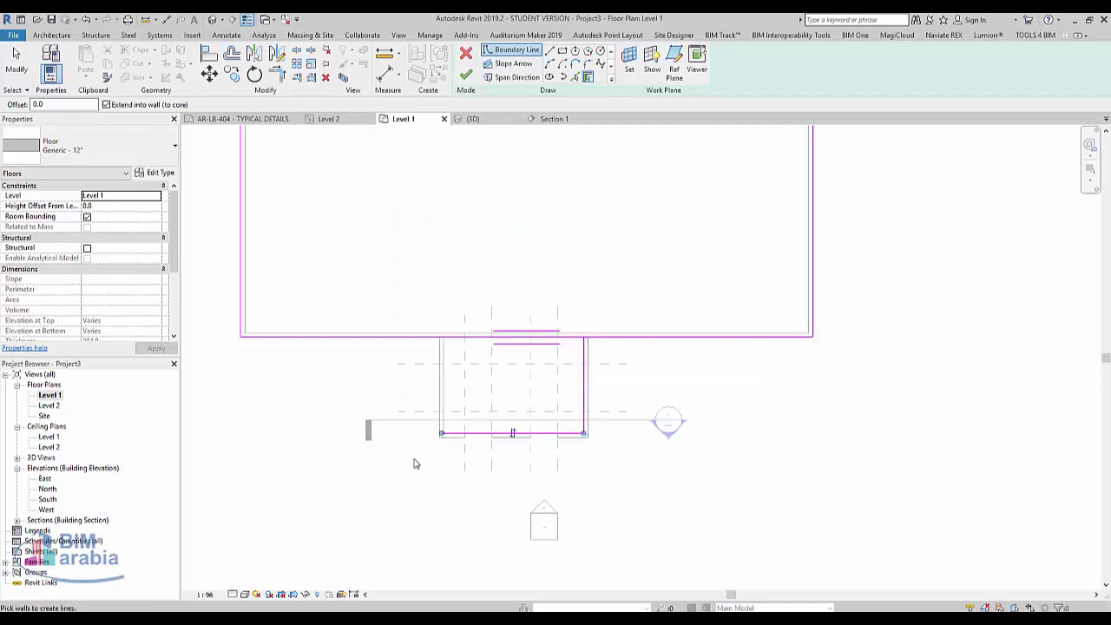
{"action": "left_click", "coordinate": [441, 408]}
{"action": "left_click", "coordinate": [444, 387]}
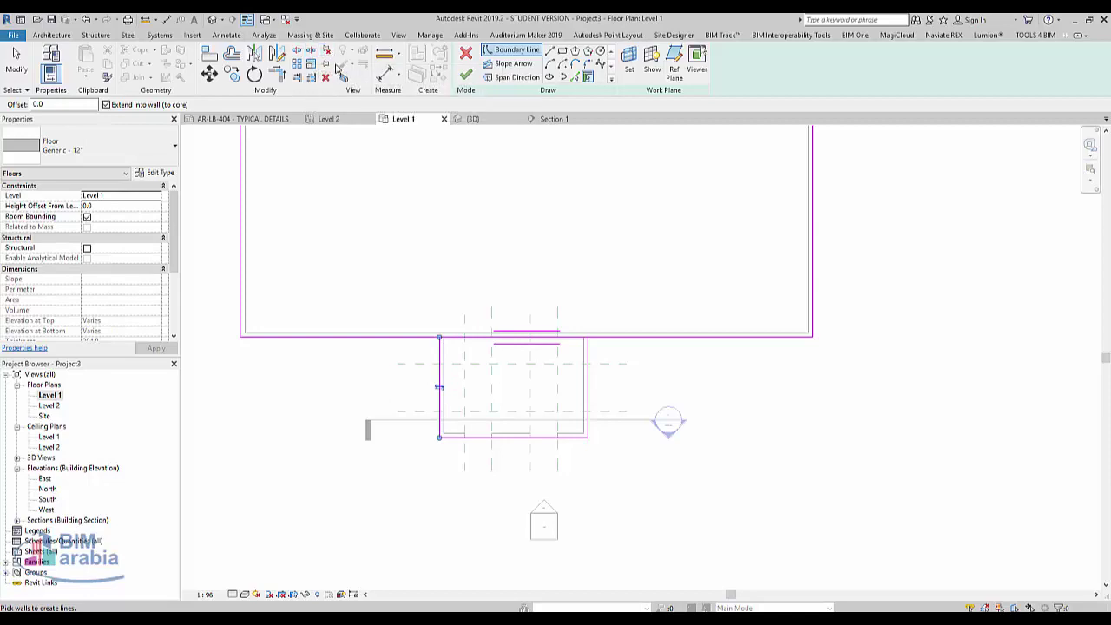
Step: Split and trim the boundary closed where the annex joins, then create the Generic - 12" floor
{"action": "key", "text": "s"}
{"action": "key", "text": "l"}
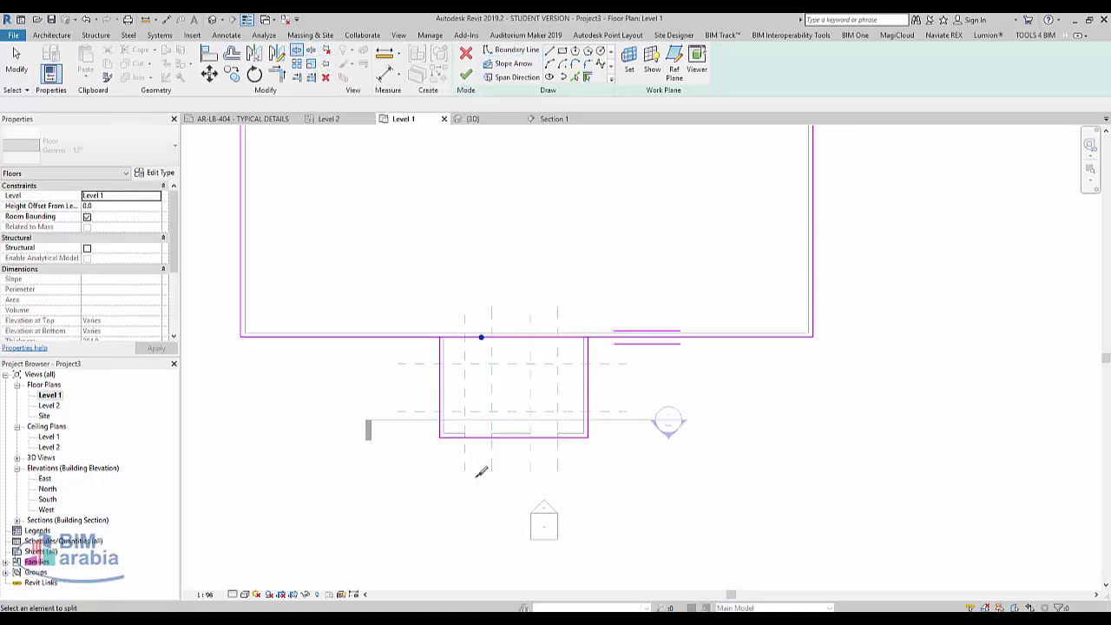
{"action": "scroll", "coordinate": [478, 468], "scroll_direction": "down", "scroll_amount": 4}
{"action": "left_click", "coordinate": [493, 233]}
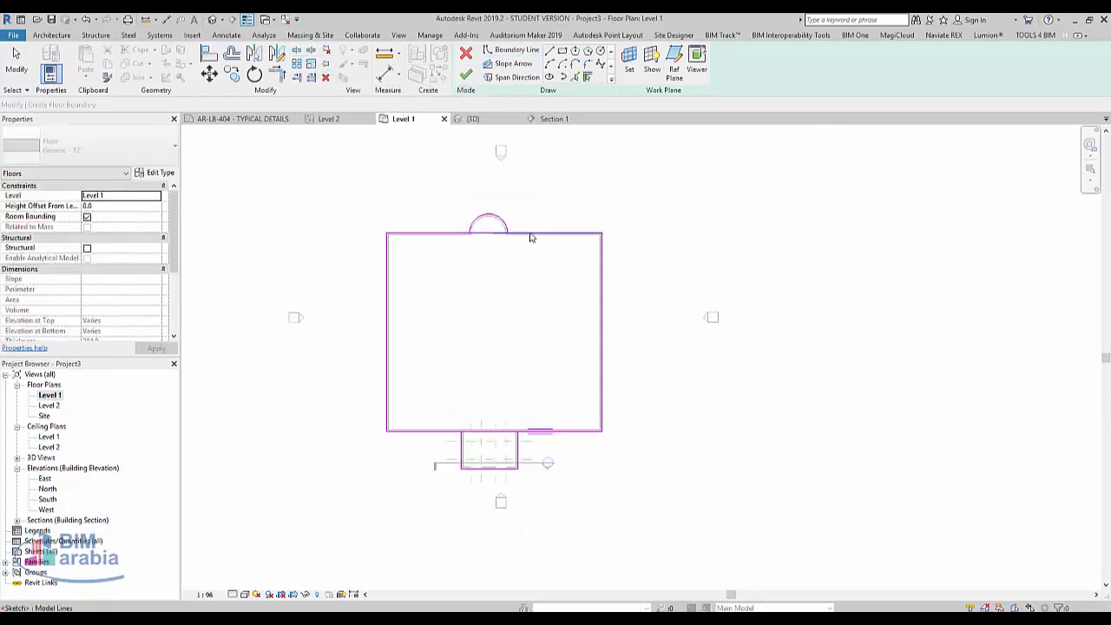
{"action": "key", "text": "t"}
{"action": "key", "text": "r"}
{"action": "left_click", "coordinate": [521, 233]}
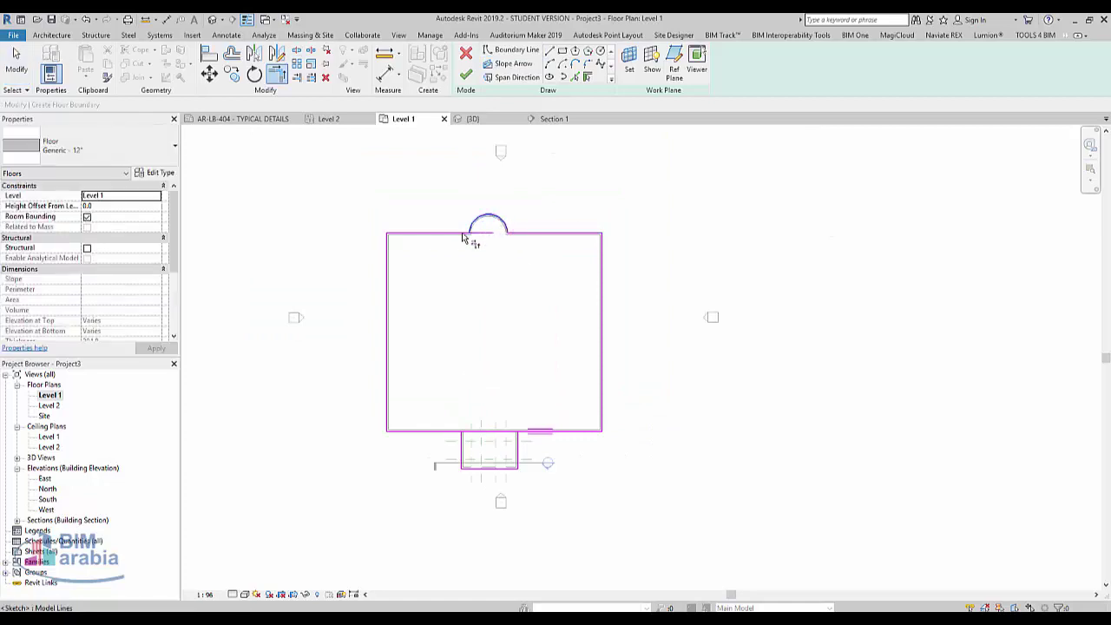
{"action": "left_click", "coordinate": [516, 453]}
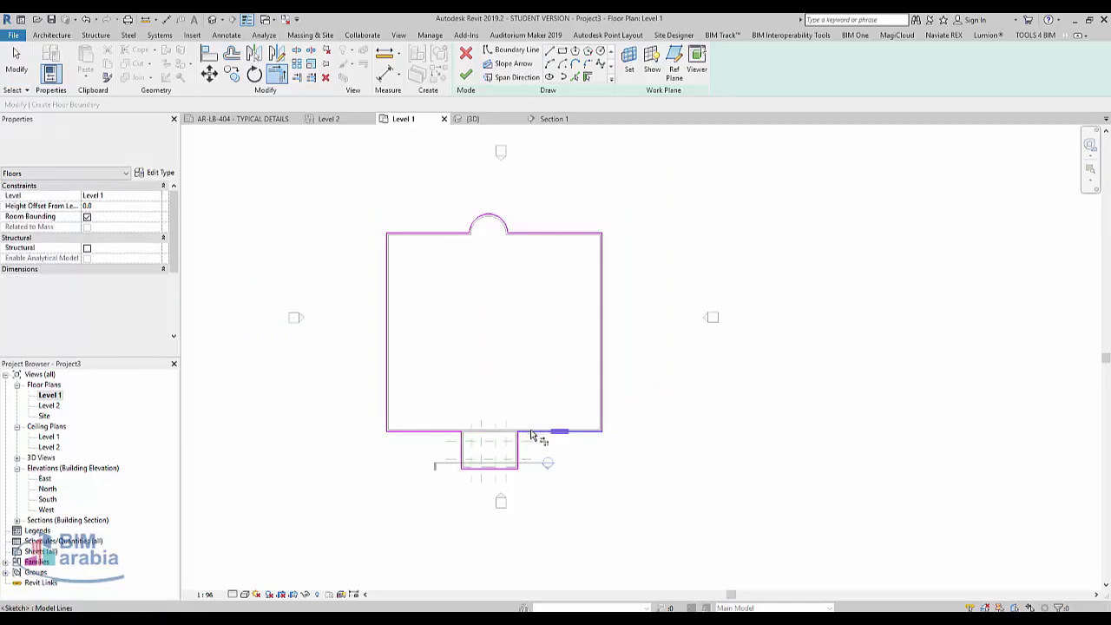
{"action": "left_click", "coordinate": [466, 79]}
Step: Orbit and zoom the 3D view to show the room, domed niche, two-arched annex and floor
{"action": "left_click", "coordinate": [214, 21]}
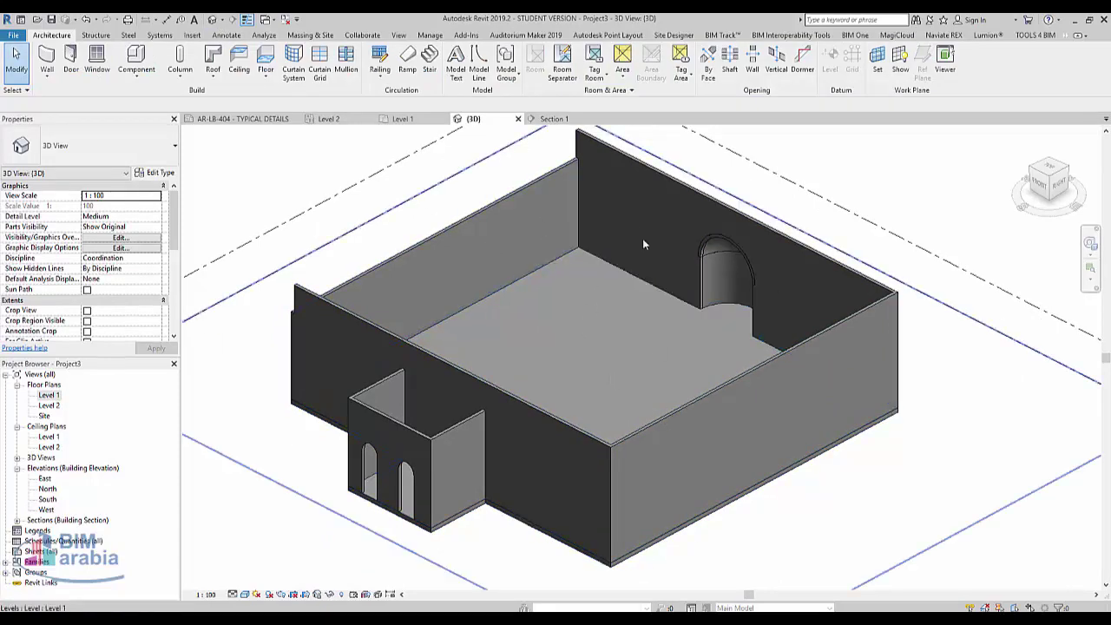
{"action": "mouse_move", "coordinate": [462, 332]}
{"action": "middle_mouse_down", "text": "shift"}
{"action": "mouse_move", "coordinate": [581, 438]}
{"action": "mouse_move", "coordinate": [478, 405]}
{"action": "middle_mouse_up", "text": "shift"}
{"action": "scroll", "coordinate": [706, 333], "scroll_direction": "down", "scroll_amount": 3}
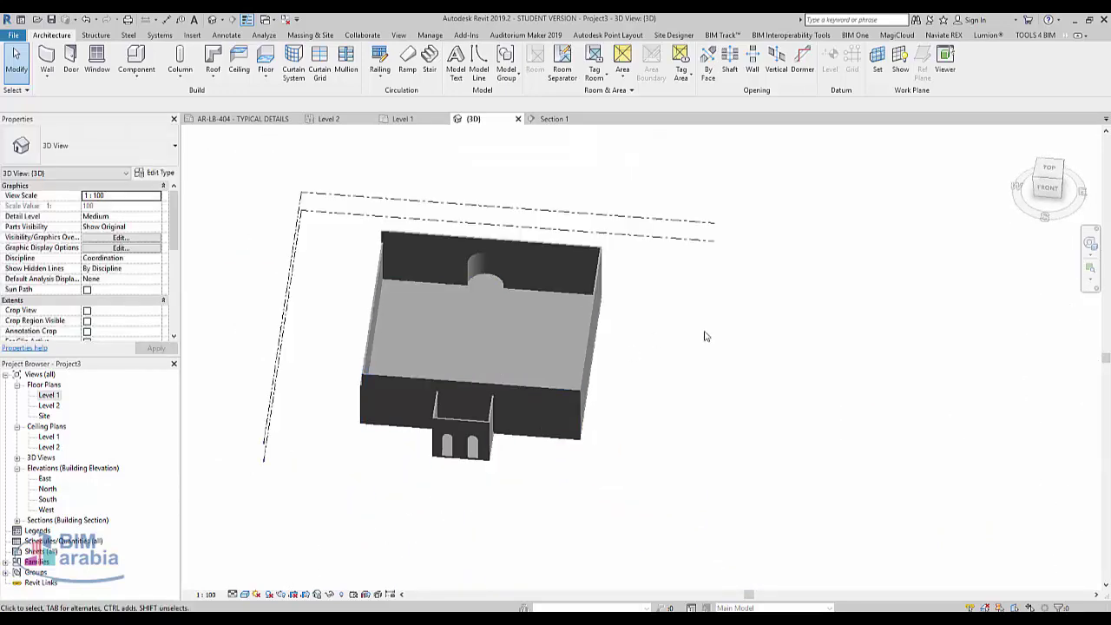